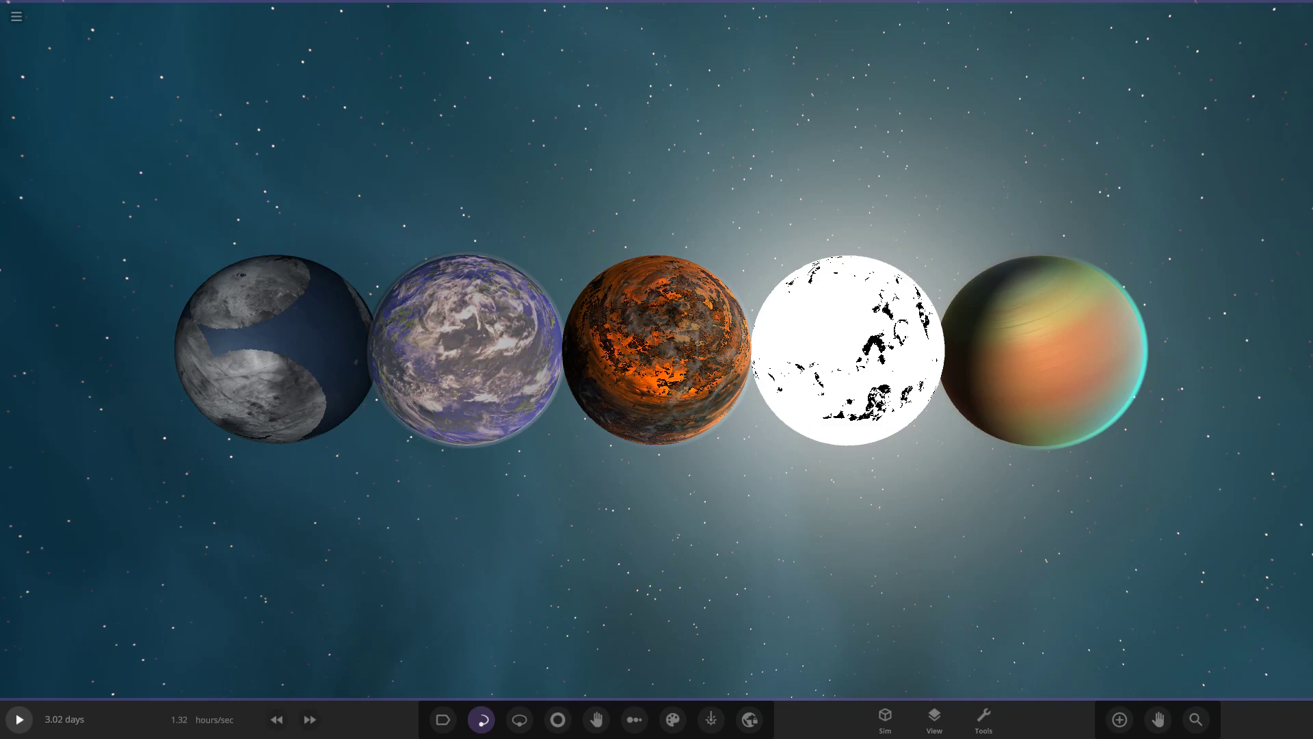
# Examine the row of five planets from afar and up close, focusing on Dense Gas Giant, brokenEarthV.4 and the orange lava planet
pyautogui.doubleClick(1036, 350)
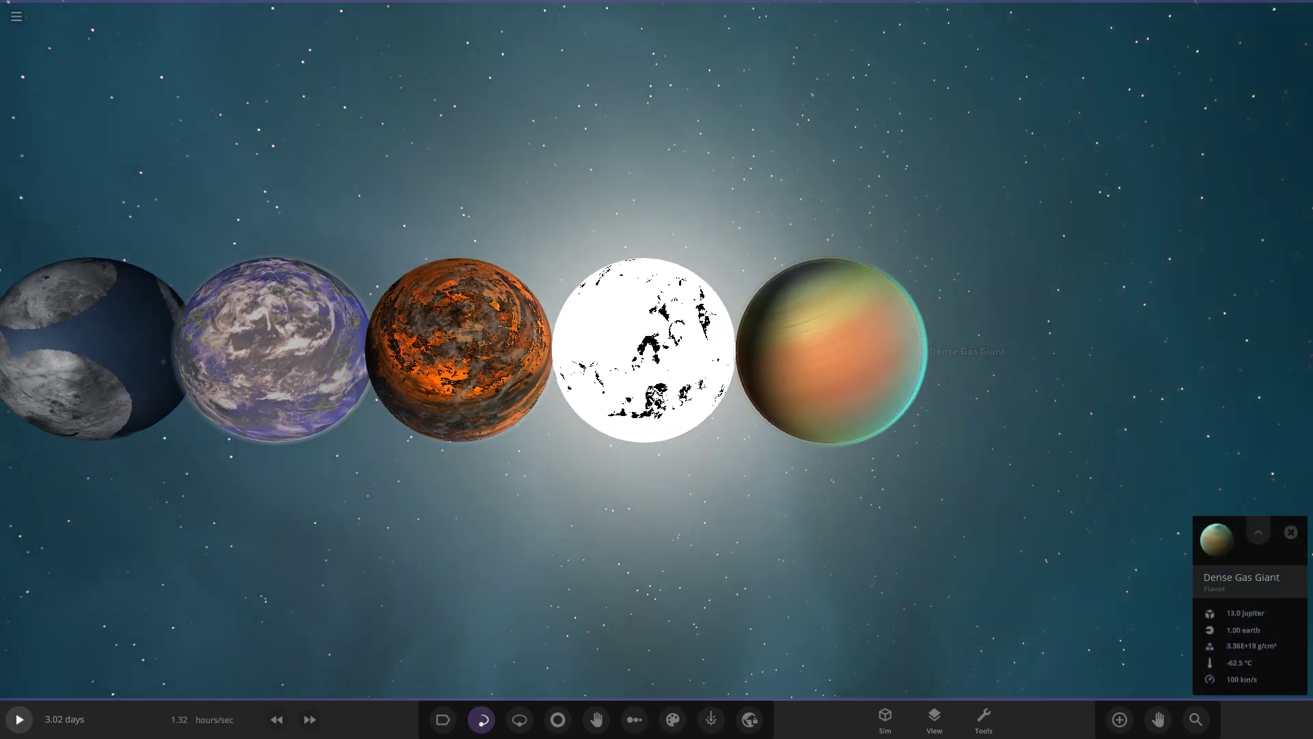
pyautogui.moveTo(1036, 351); pyautogui.dragTo(855, 226)
pyautogui.scroll(-3, 656, 348)
pyautogui.moveTo(288, 225); pyautogui.dragTo(431, 338)
pyautogui.doubleClick(93, 328)
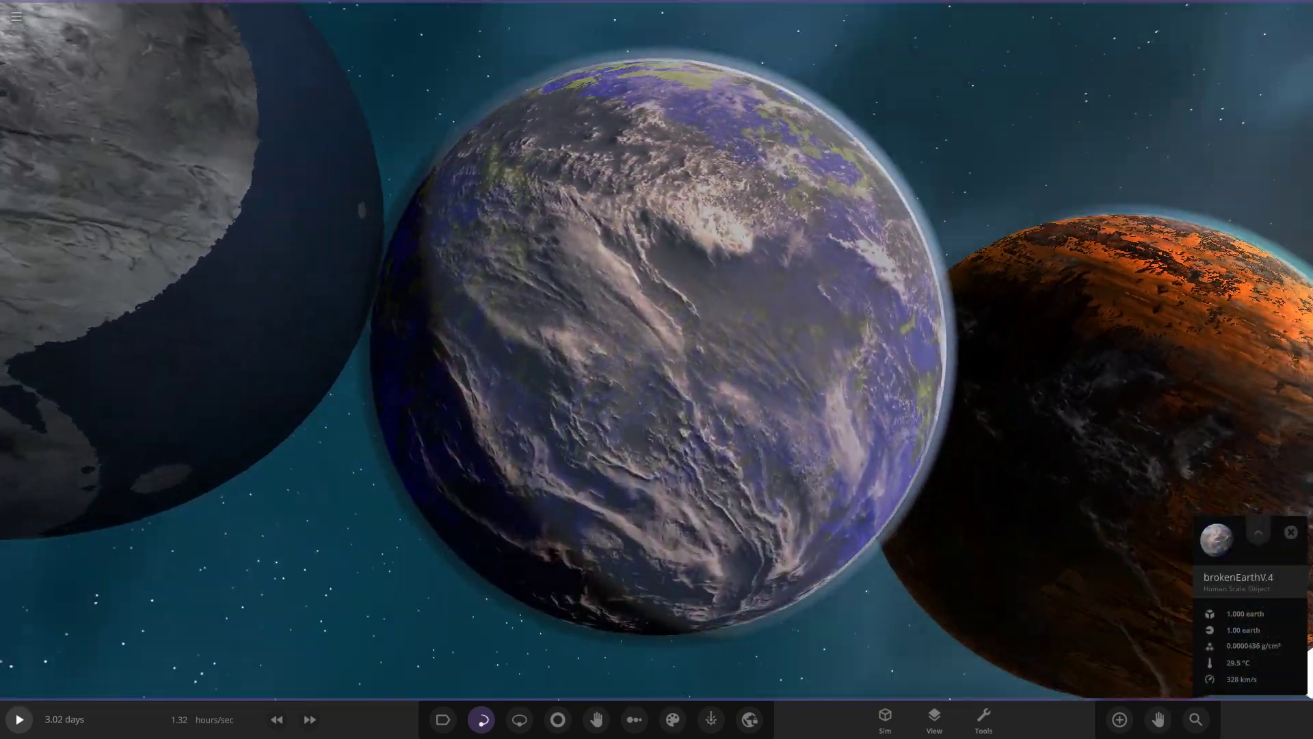
pyautogui.moveTo(657, 226); pyautogui.dragTo(656, 438)
pyautogui.scroll(-5, 656, 349)
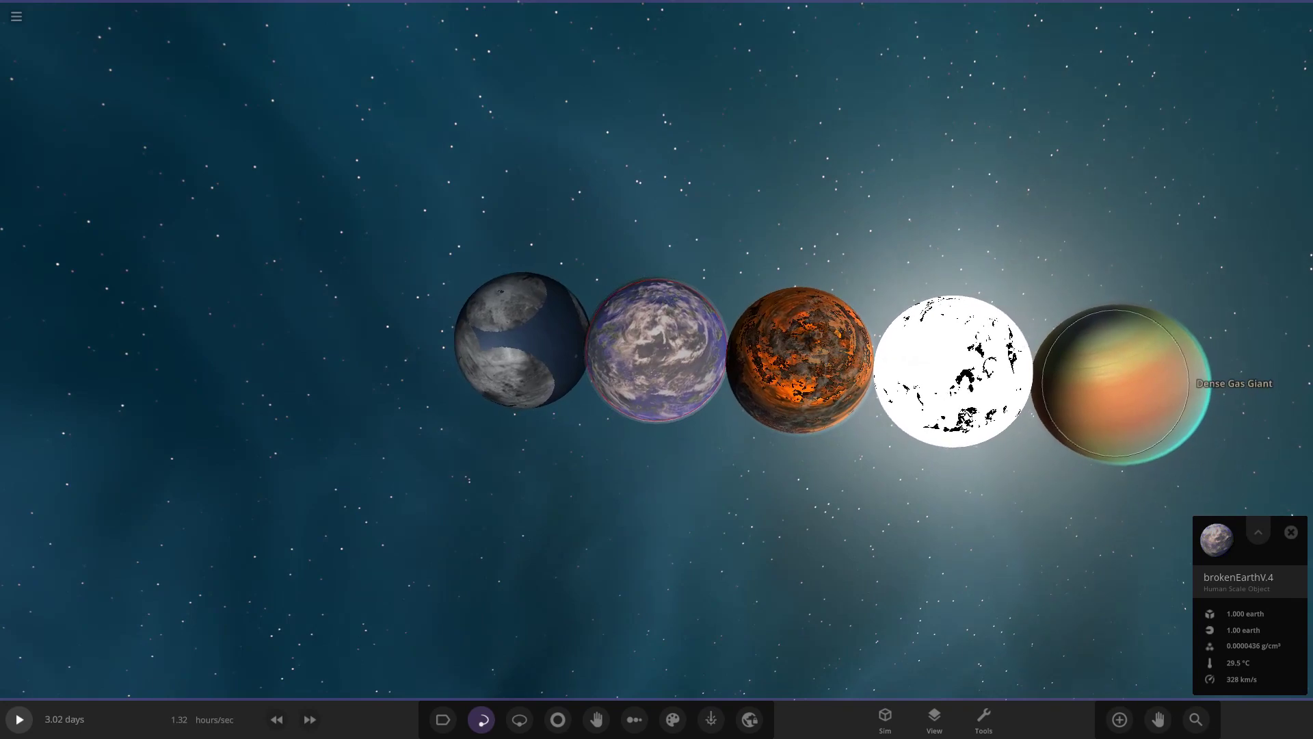
pyautogui.scroll(3, 656, 349)
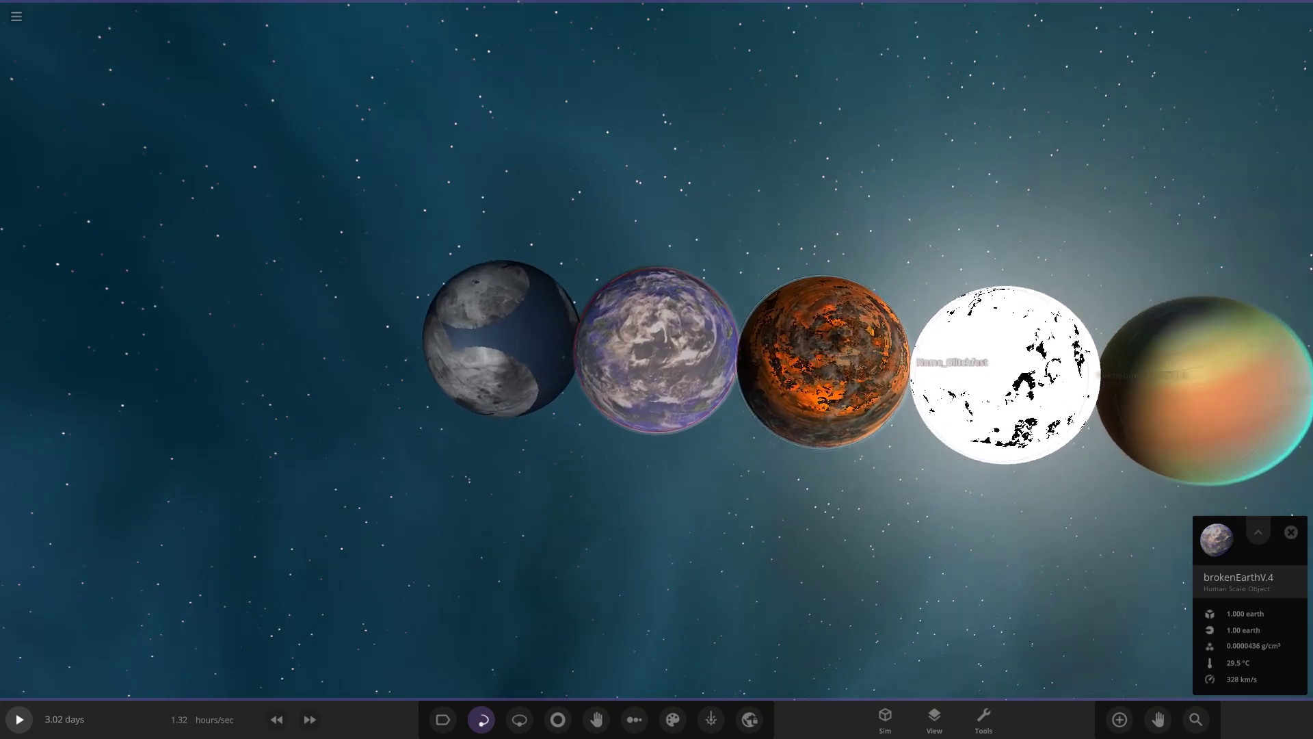
pyautogui.moveTo(827, 349); pyautogui.dragTo(992, 328)
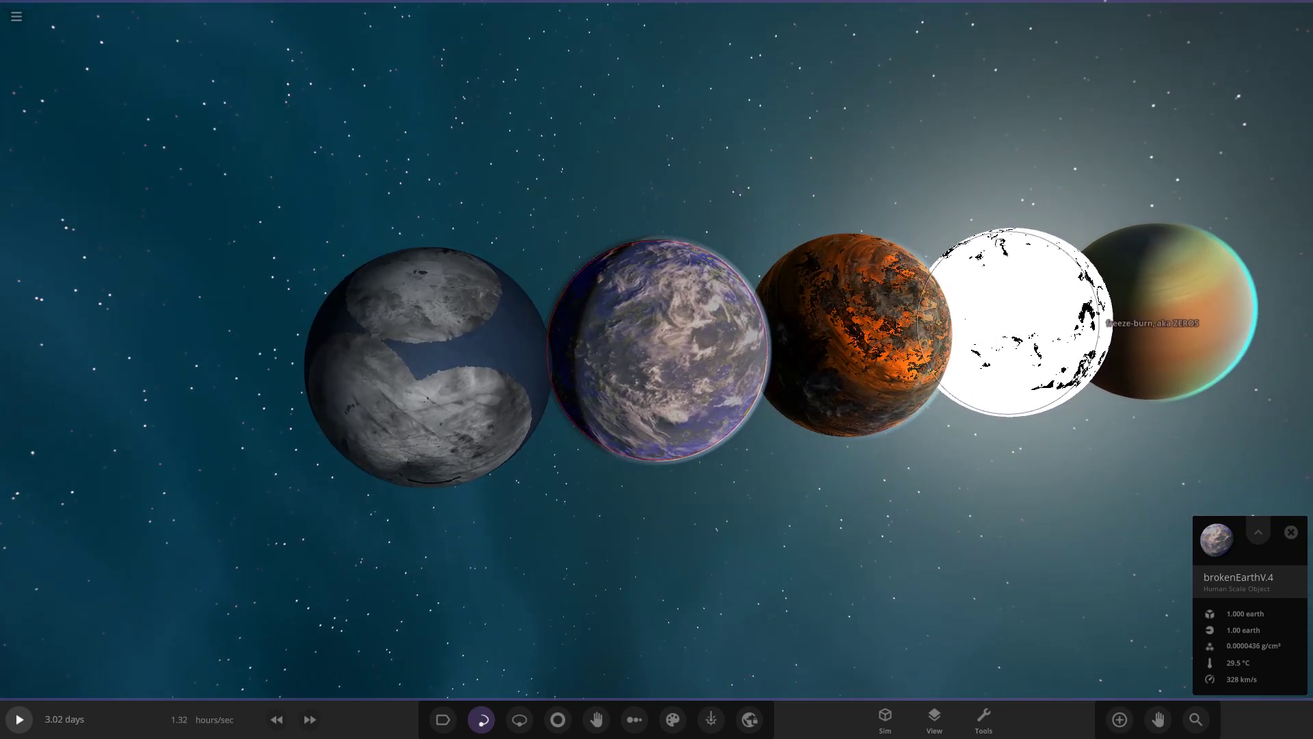
pyautogui.scroll(4, 656, 349)
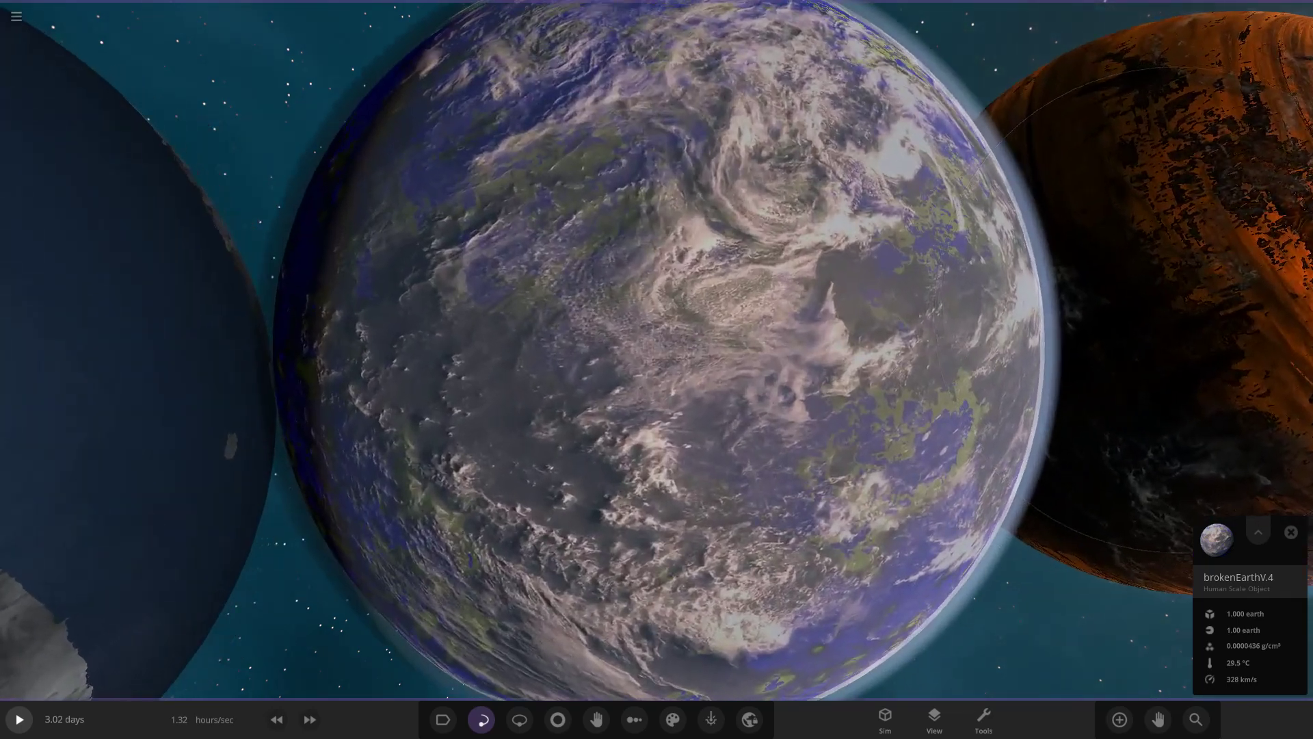
pyautogui.scroll(-5, 657, 349)
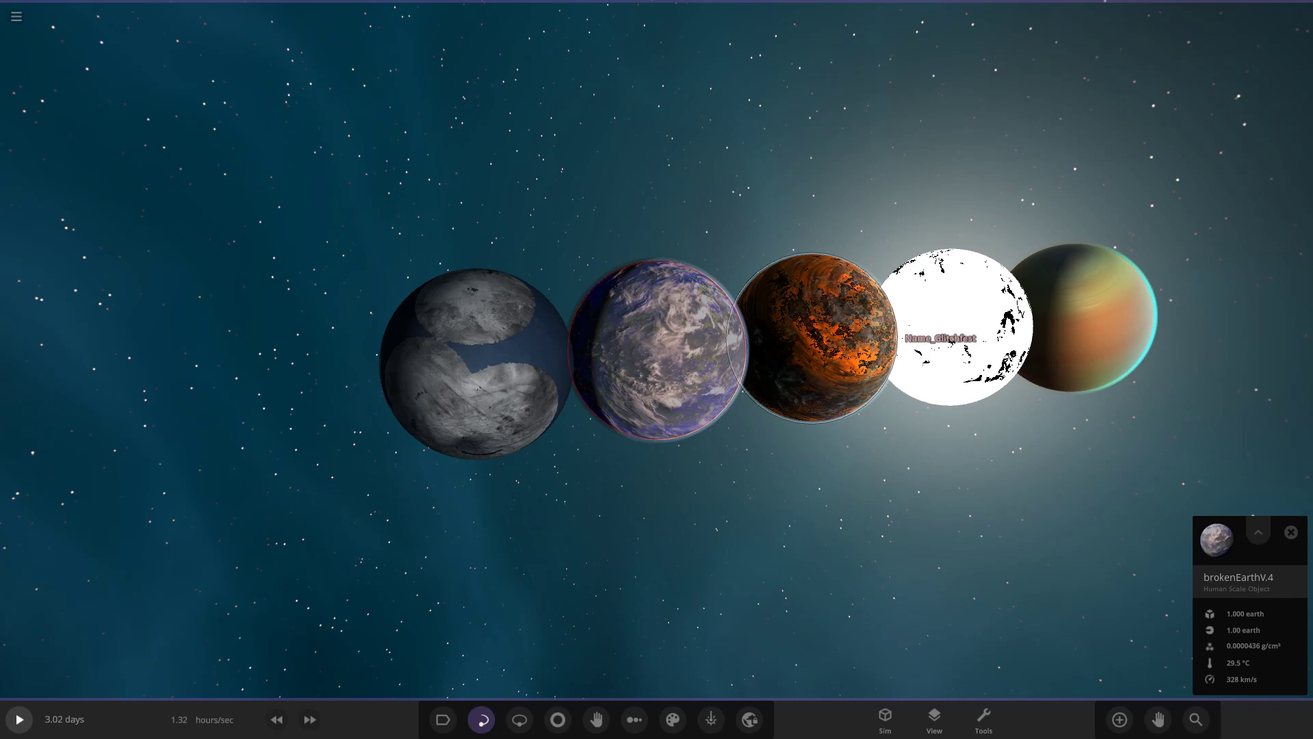
pyautogui.doubleClick(1082, 318)
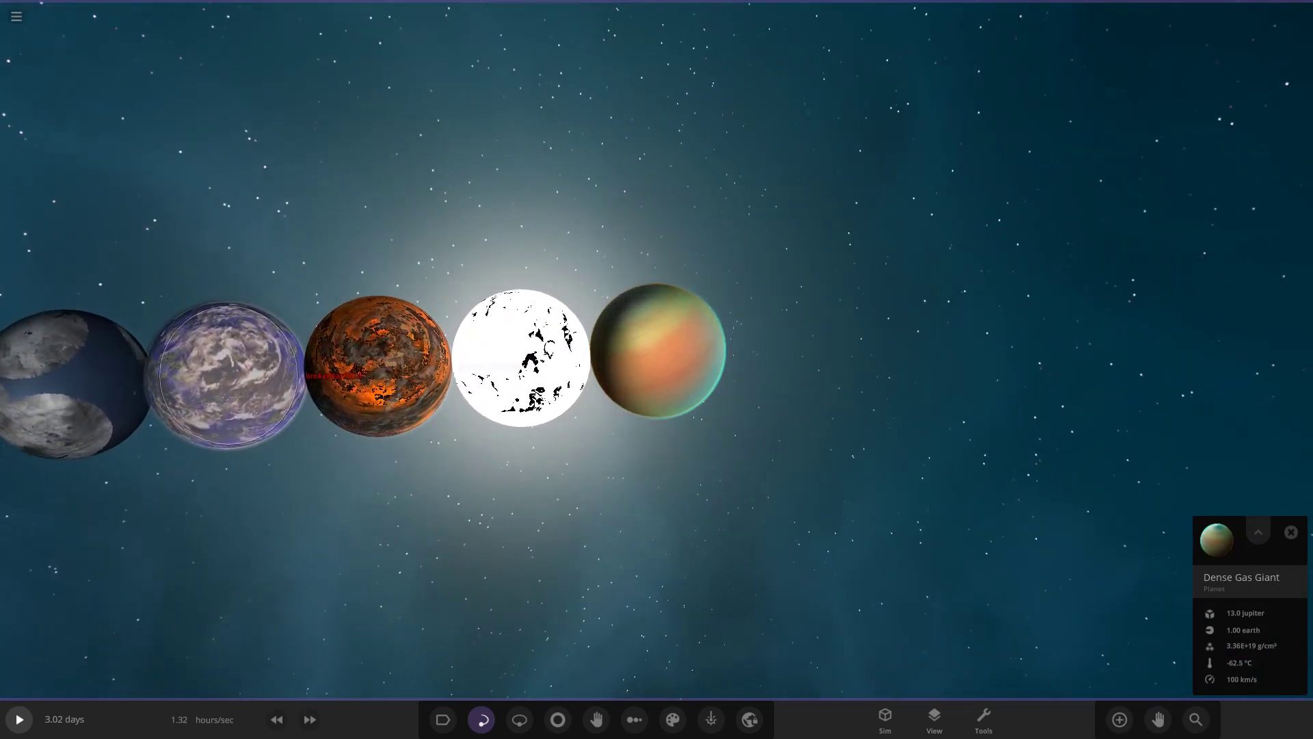
pyautogui.doubleClick(220, 374)
pyautogui.scroll(3, 657, 349)
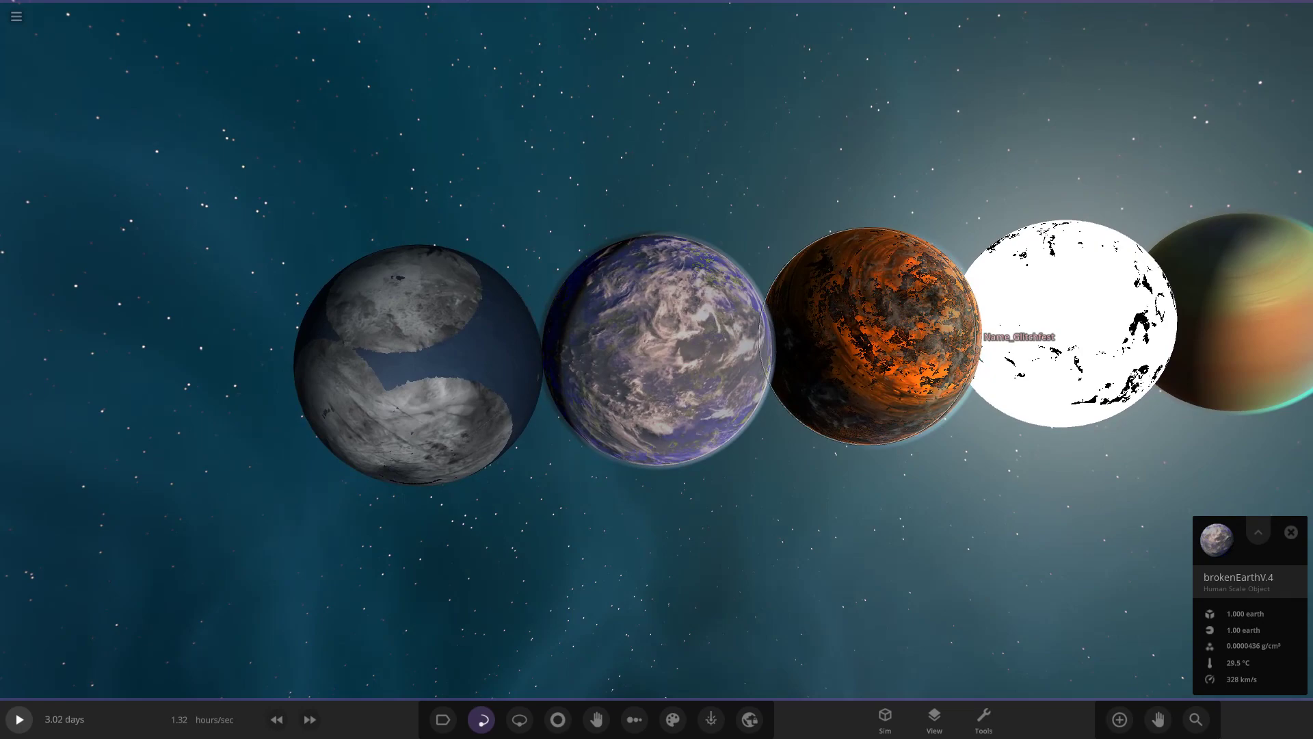
pyautogui.doubleClick(871, 336)
pyautogui.scroll(-3, 656, 350)
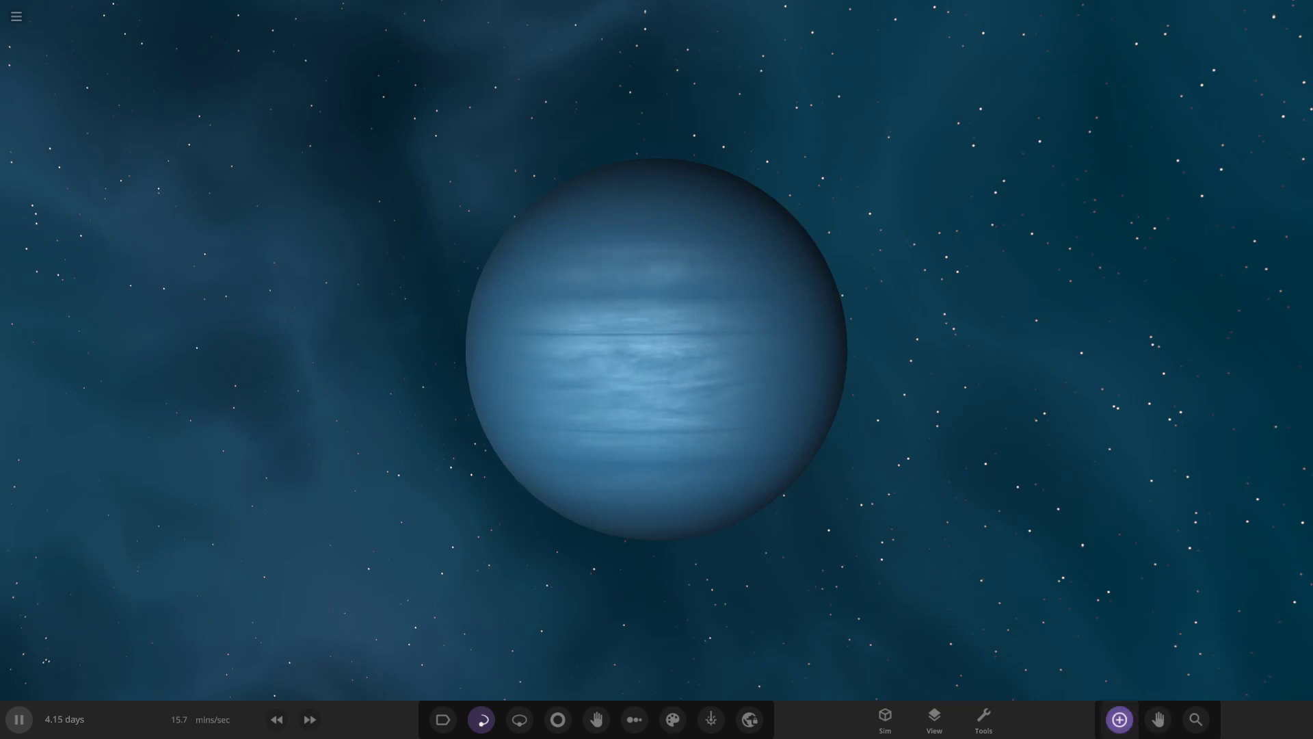
# Open the library of user objects for adding and search it for "comp"
pyautogui.click(1119, 719)
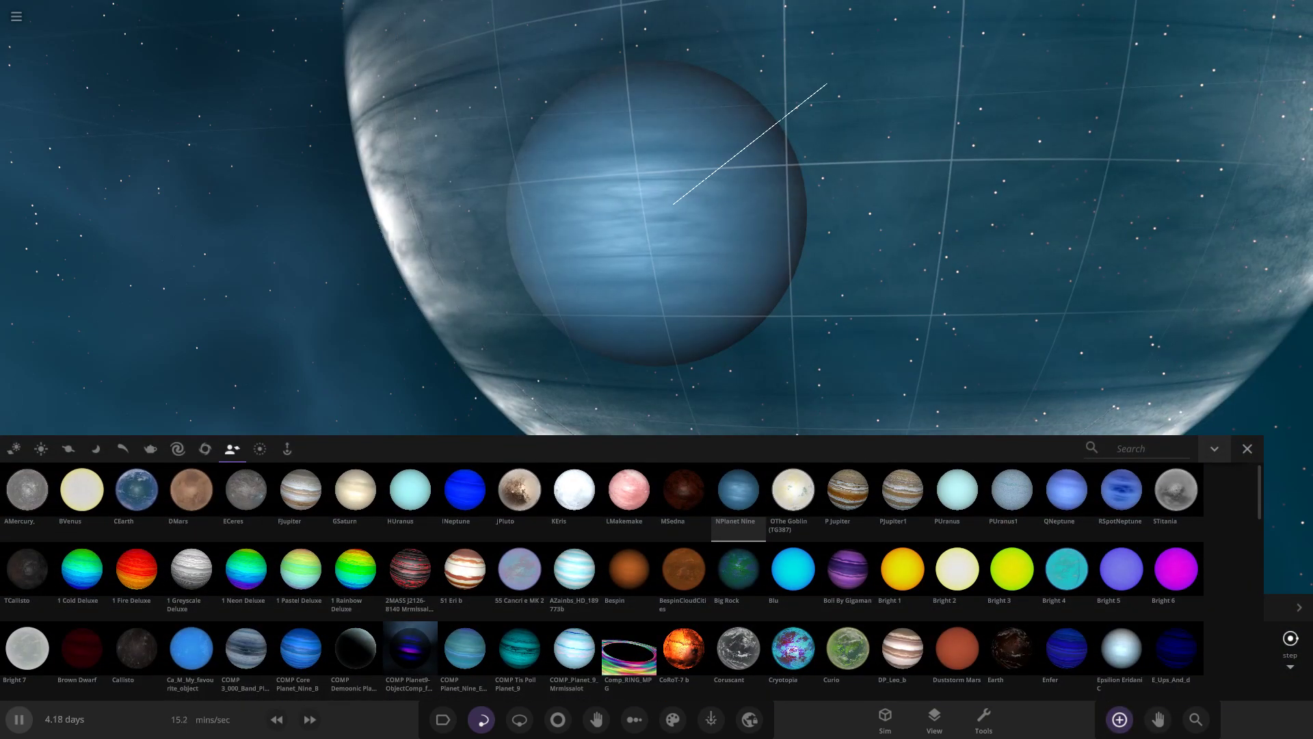
pyautogui.click(827, 84)
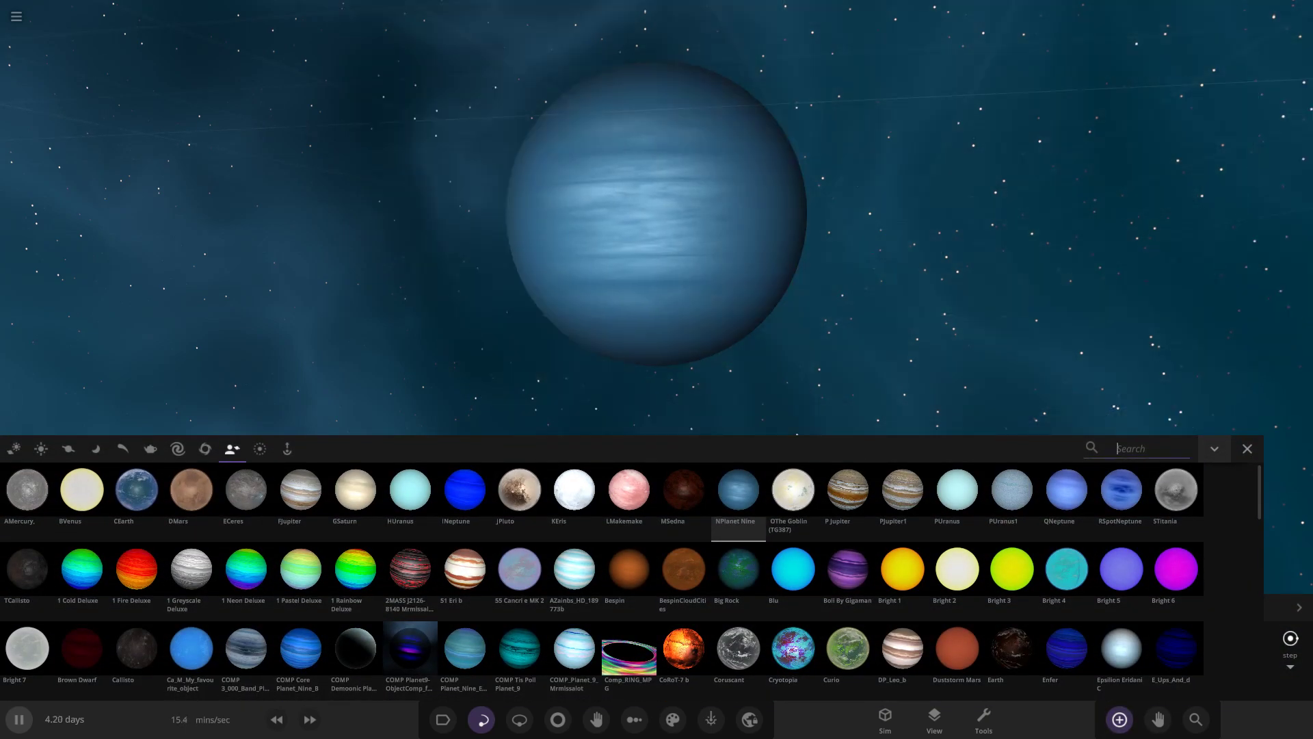
pyautogui.write('comp')
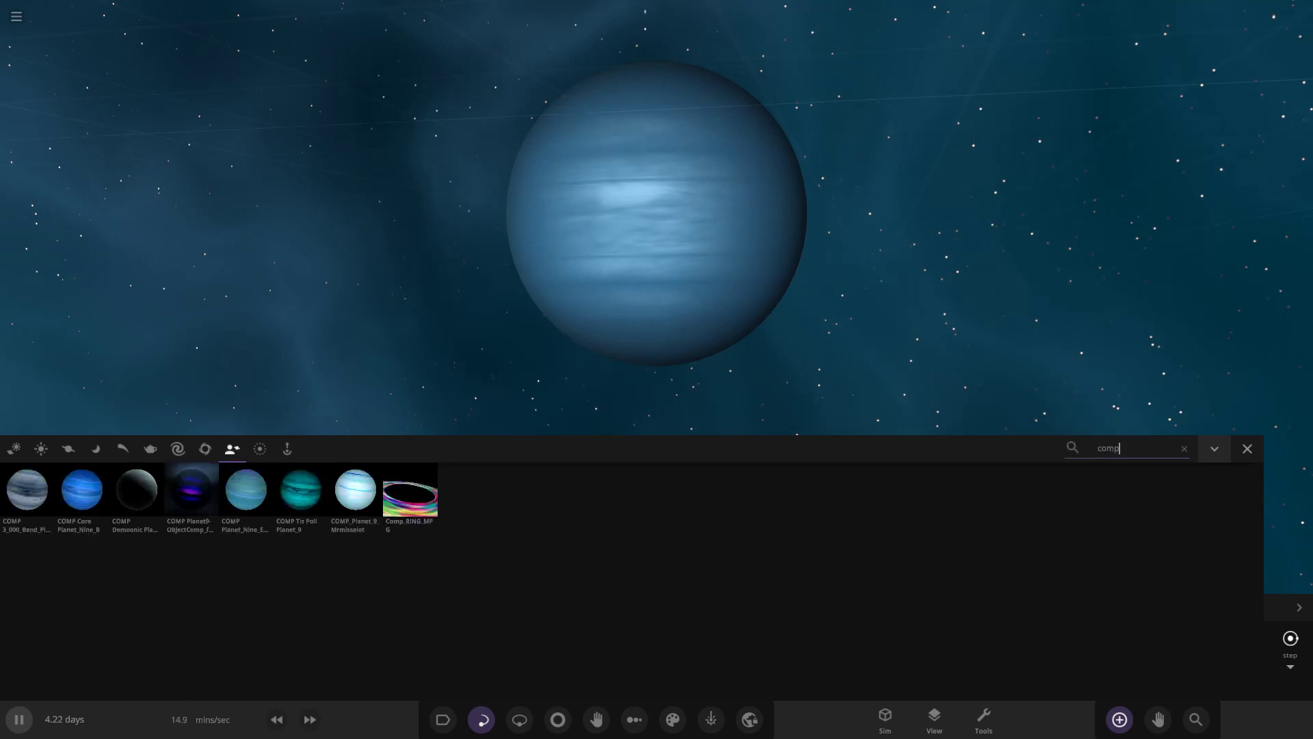
# Pause the simulation, place COMP 3_000_Band_Planet_9_COMP_Mad beside the light blue planet, and focus the view on it
pyautogui.moveTo(692, 249); pyautogui.dragTo(770, 292, button='right')
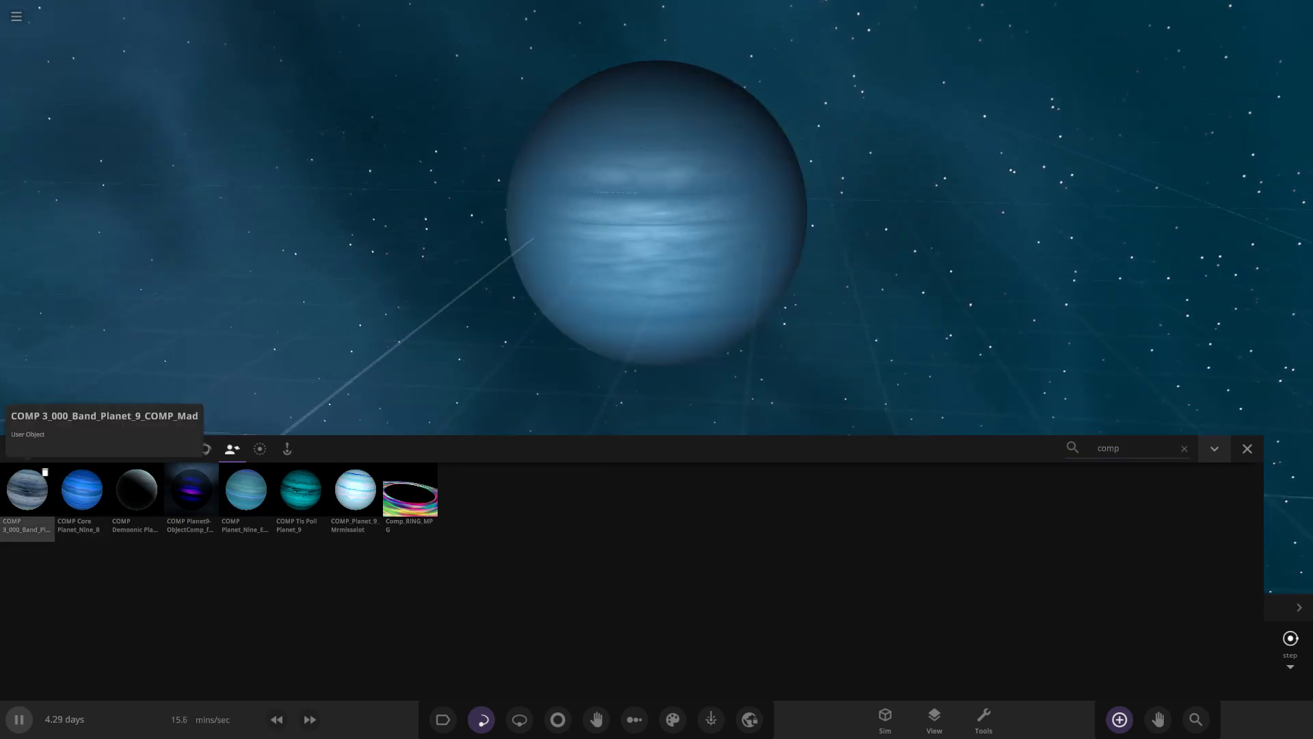
pyautogui.click(27, 499)
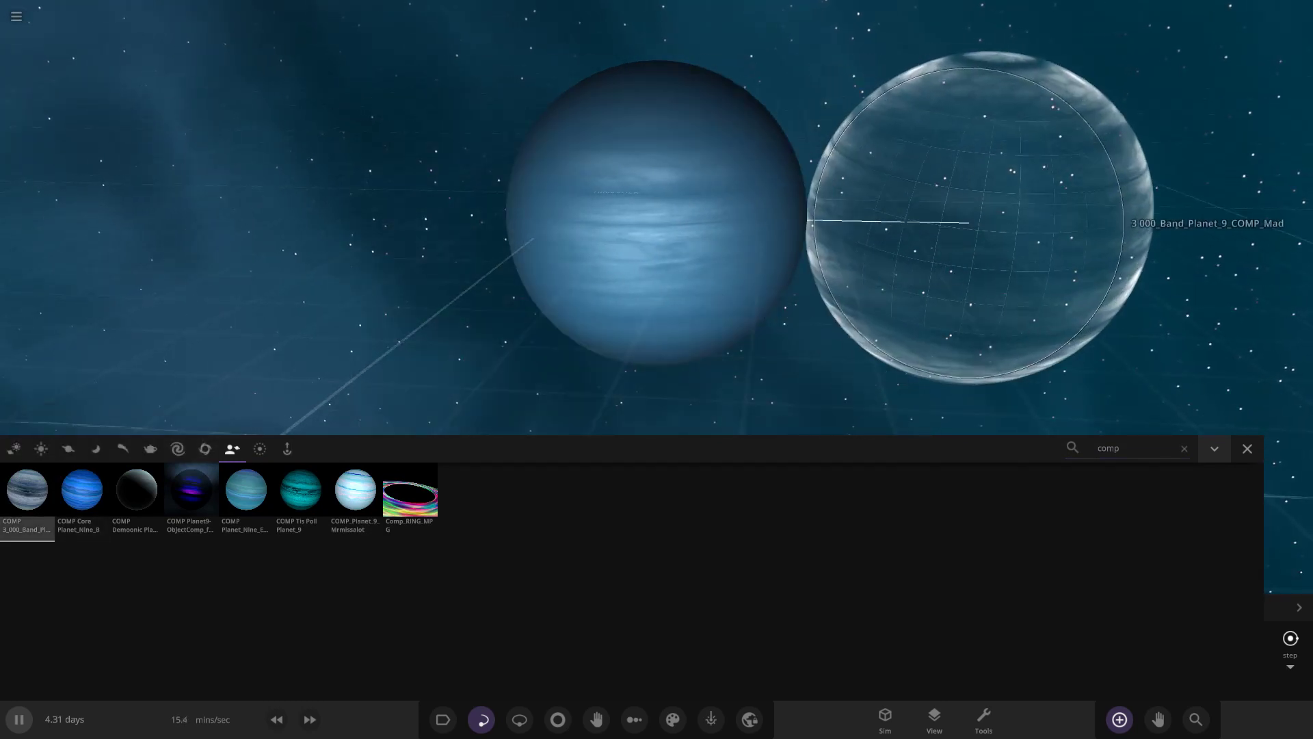
pyautogui.click(19, 719)
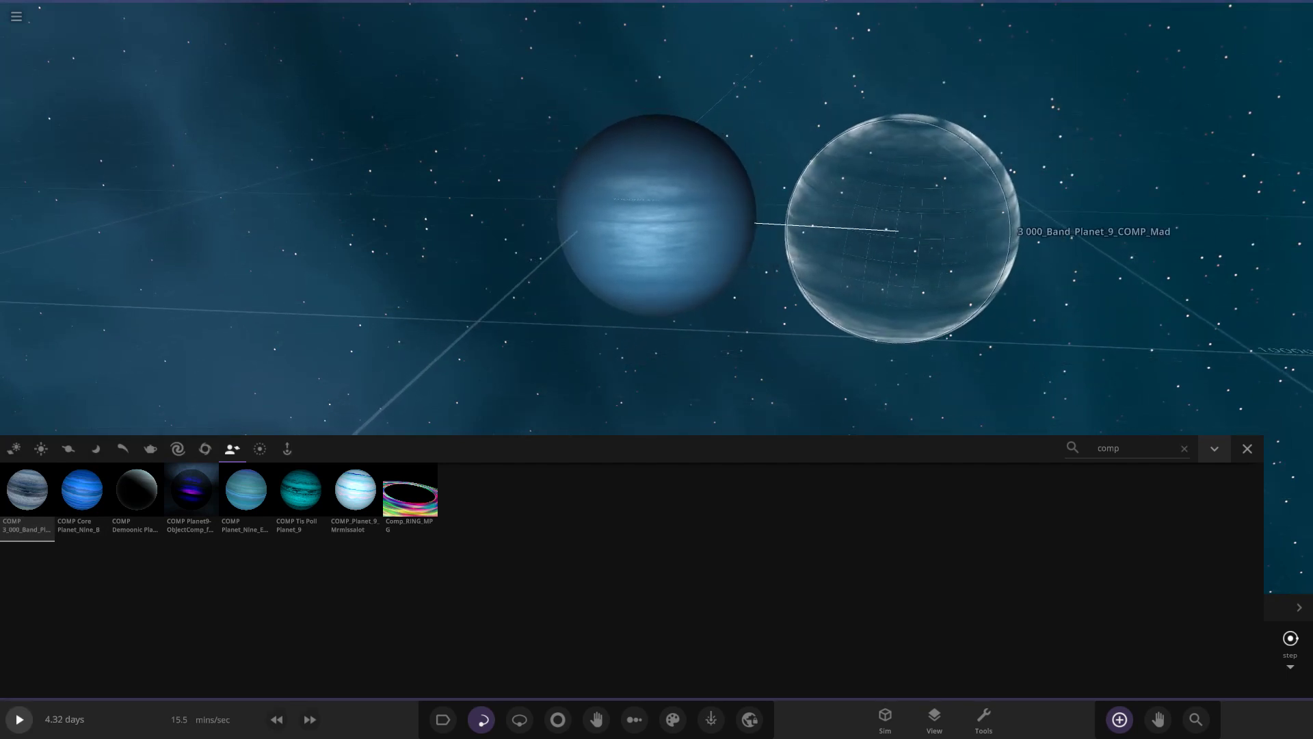
pyautogui.click(898, 230)
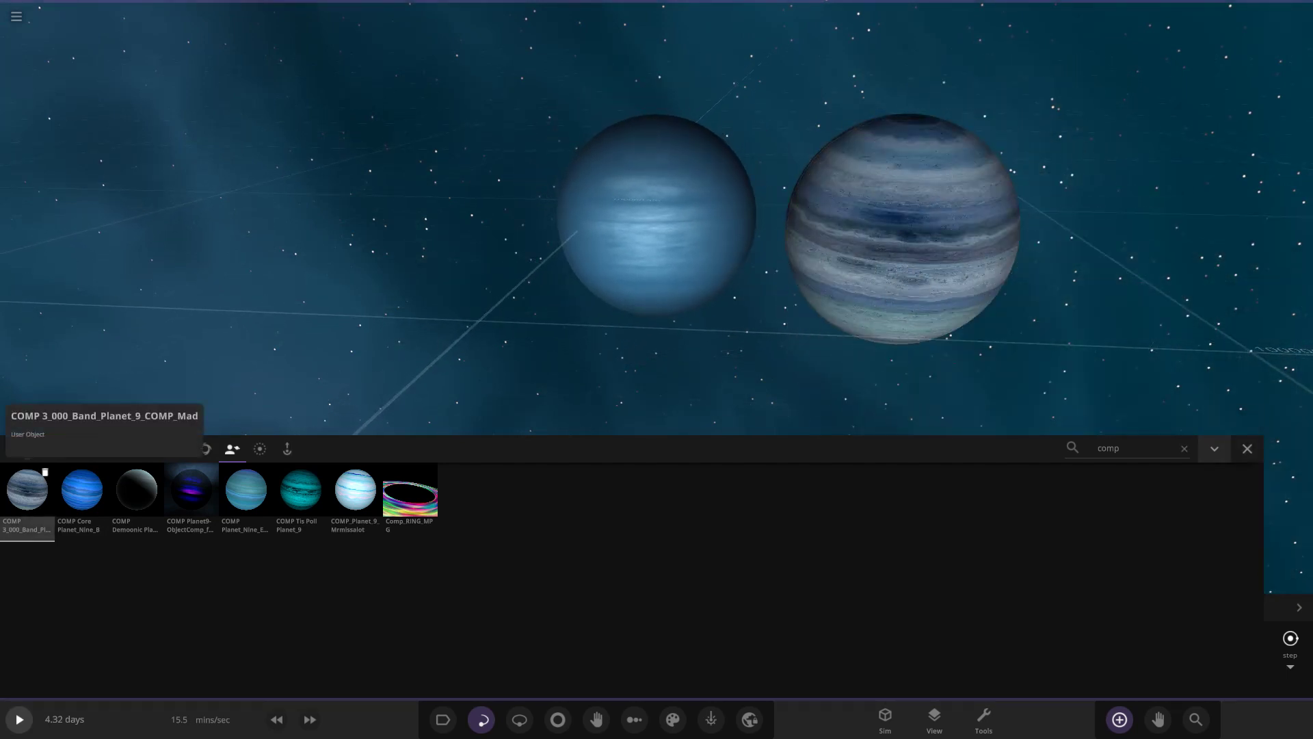
pyautogui.click(1247, 448)
pyautogui.doubleClick(900, 312)
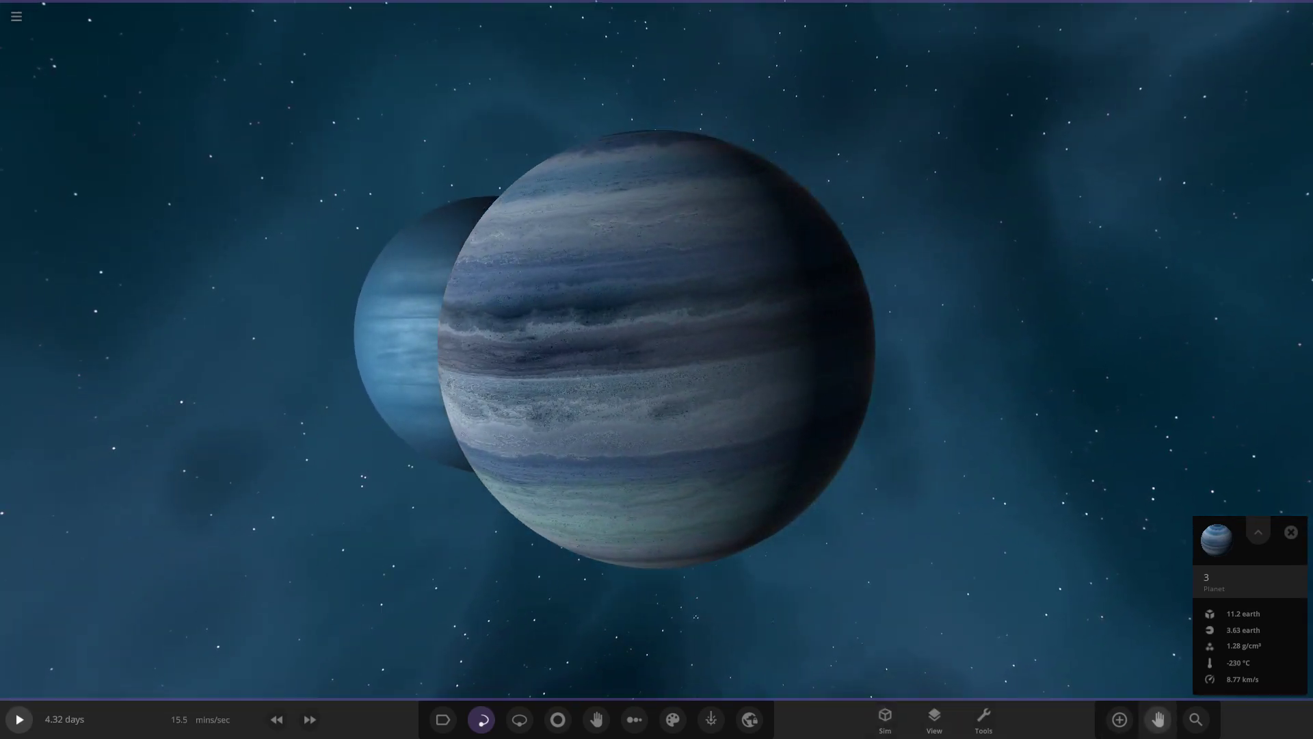
pyautogui.click(1157, 718)
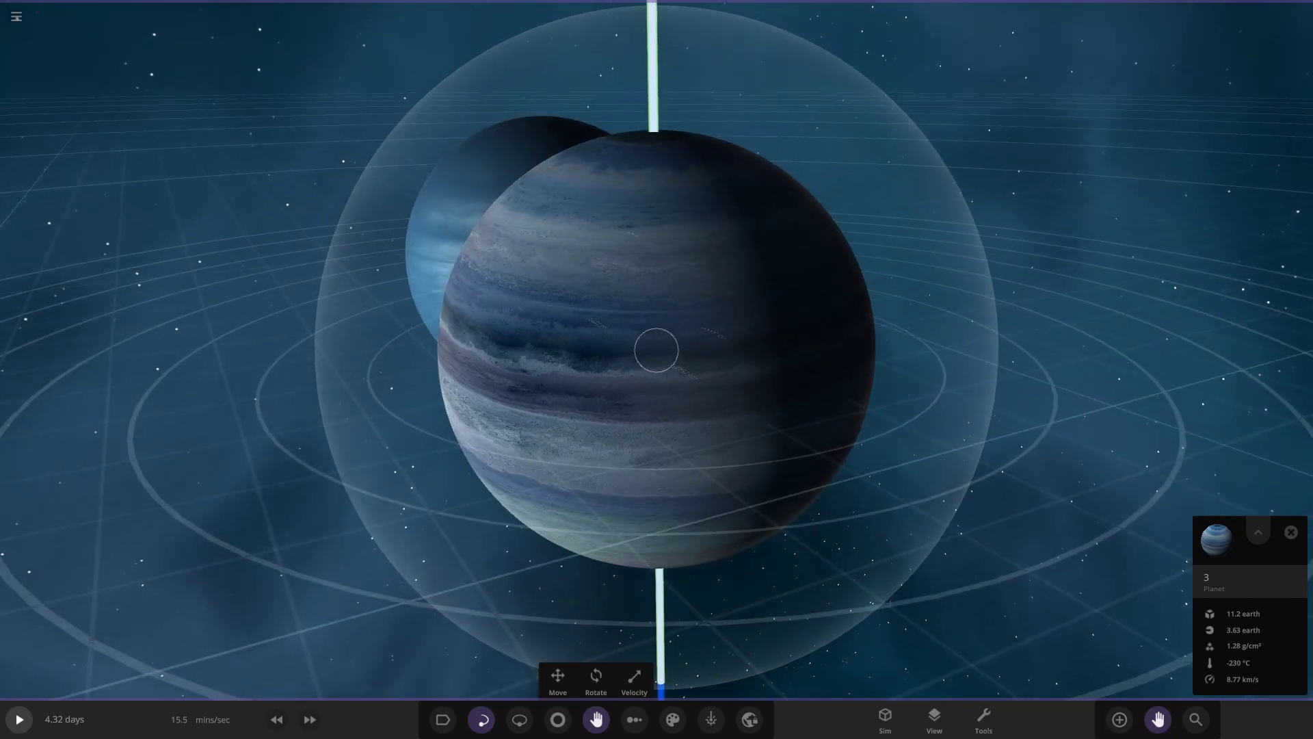
pyautogui.press('Escape')
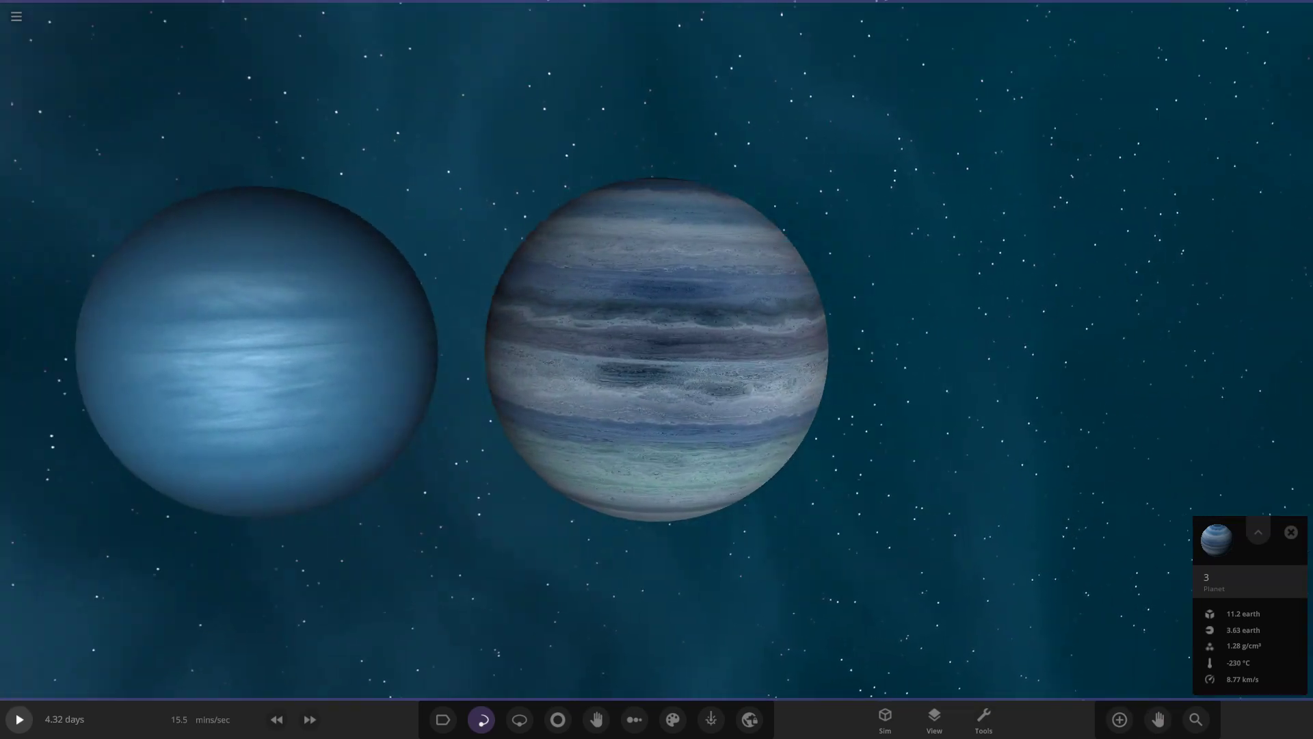
pyautogui.press('g')
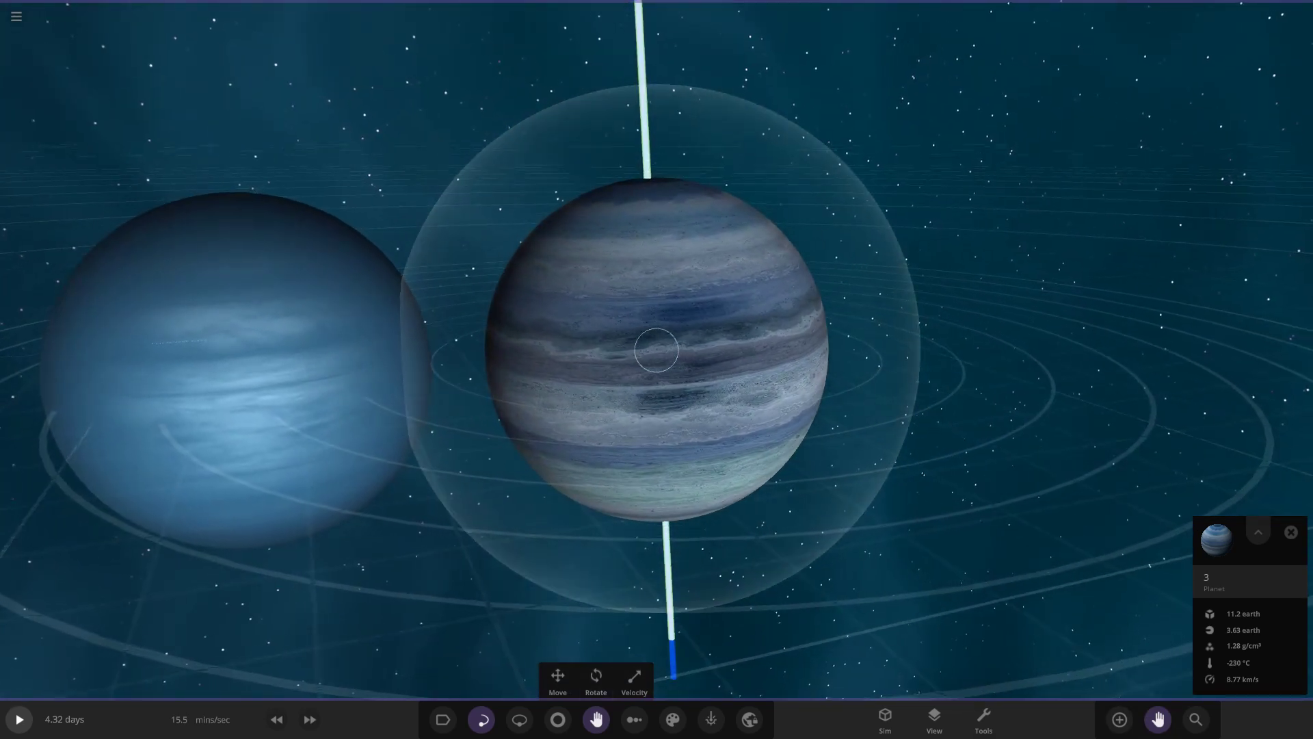
pyautogui.scroll(-3, 656, 350)
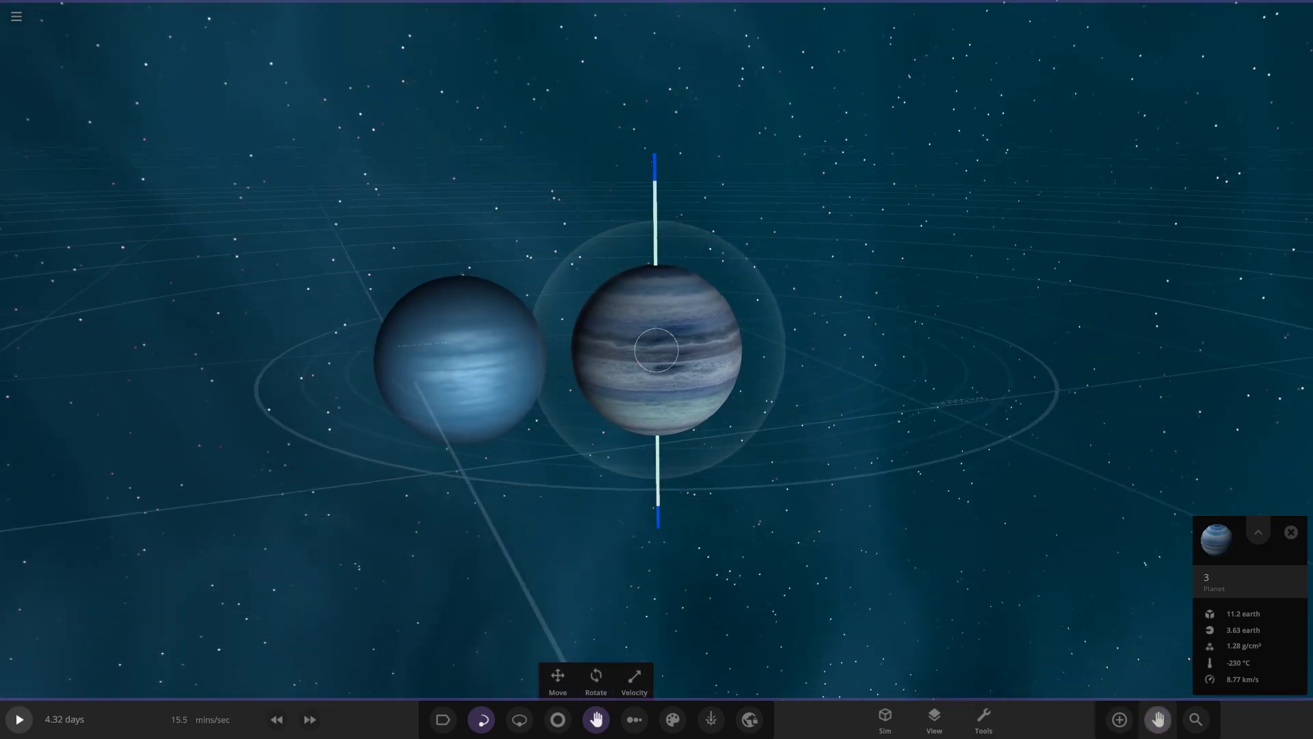
pyautogui.click(1157, 719)
# Add COMP Core Planet_Nine_B beside the grey banded planet and close the object library
pyautogui.scroll(2, 656, 350)
pyautogui.click(1120, 719)
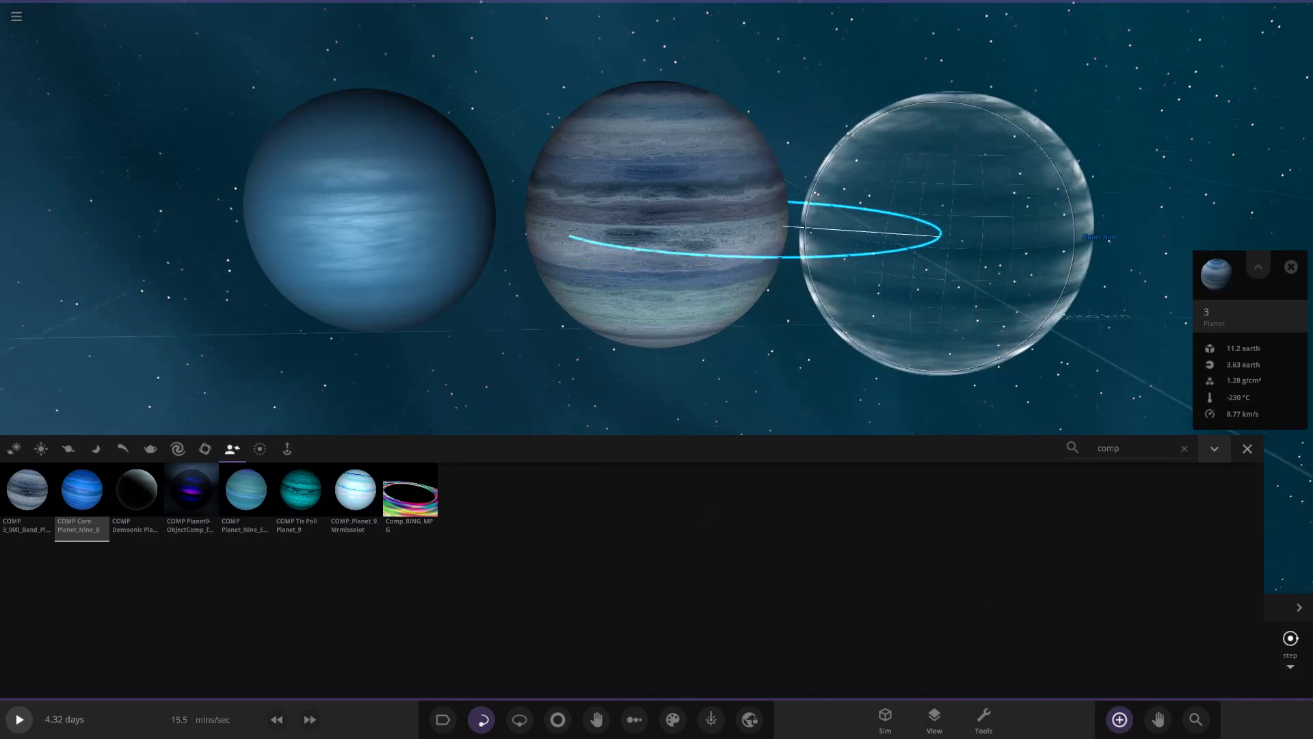
pyautogui.click(966, 233)
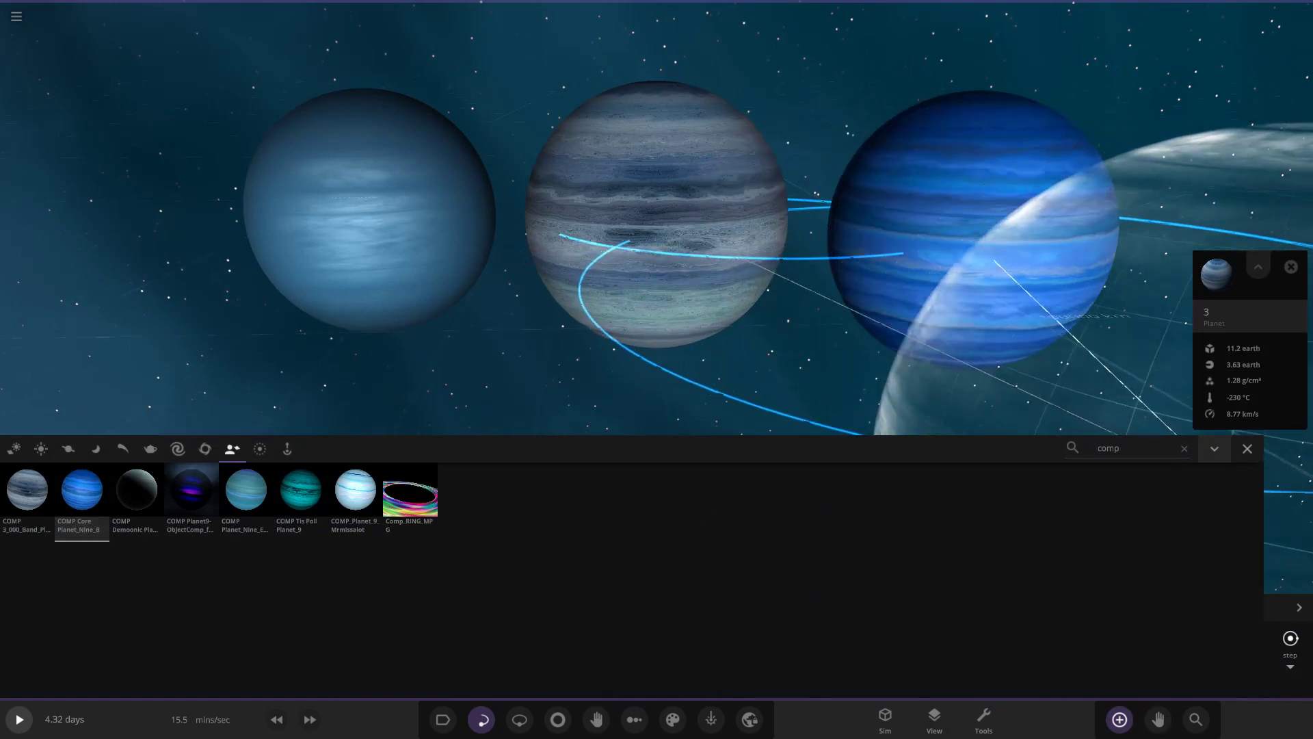
pyautogui.click(1247, 449)
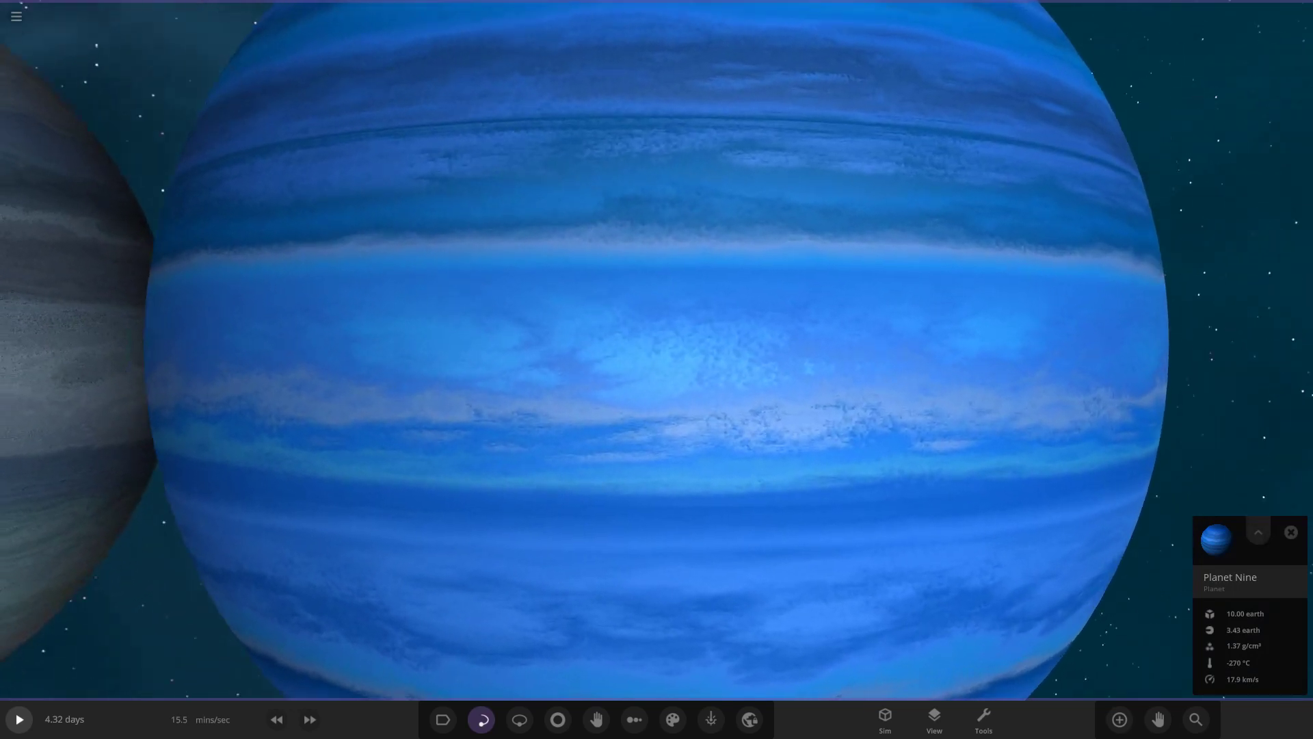
# Inspect the vivid blue planet's cloud bands up close and from a distance, and open its full properties
pyautogui.scroll(-5, 656, 350)
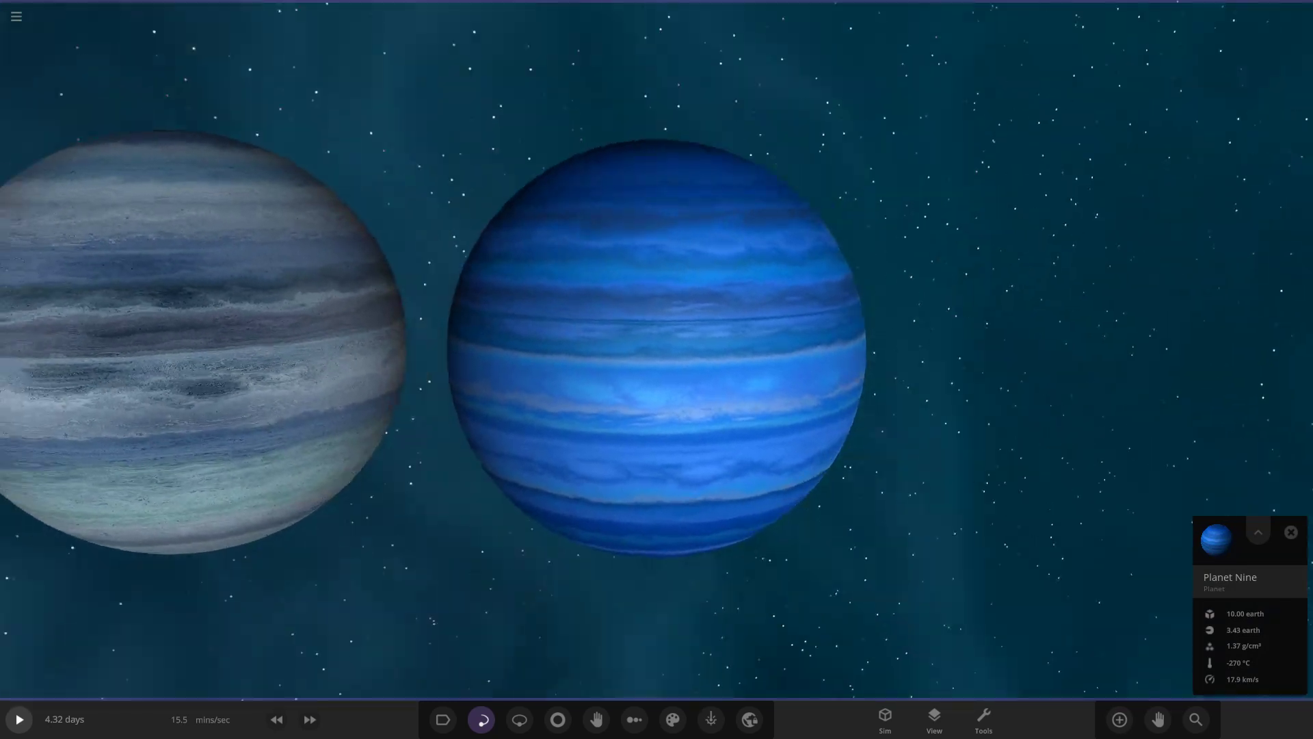
pyautogui.moveTo(656, 369); pyautogui.dragTo(540, 342, button='right')
pyautogui.scroll(5, 656, 351)
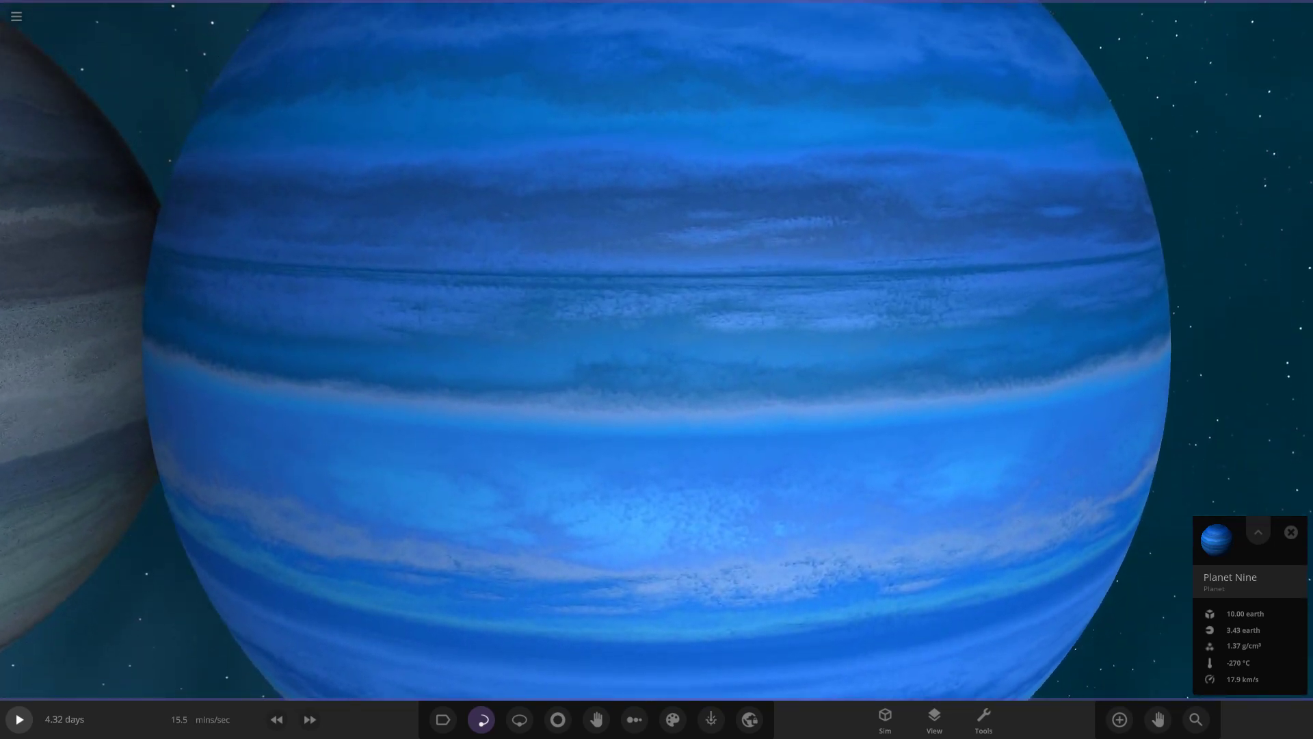
pyautogui.moveTo(656, 369); pyautogui.dragTo(656, 171, button='right')
pyautogui.scroll(-3, 657, 350)
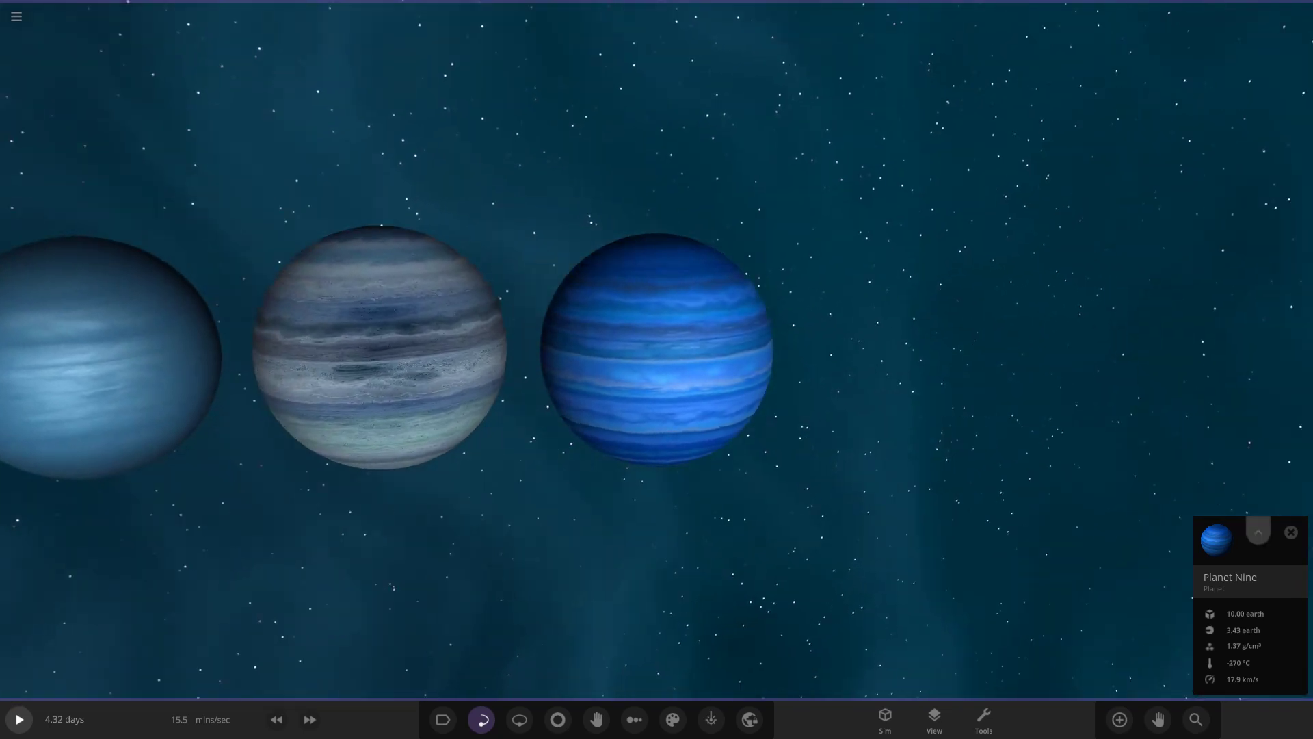
pyautogui.click(1257, 532)
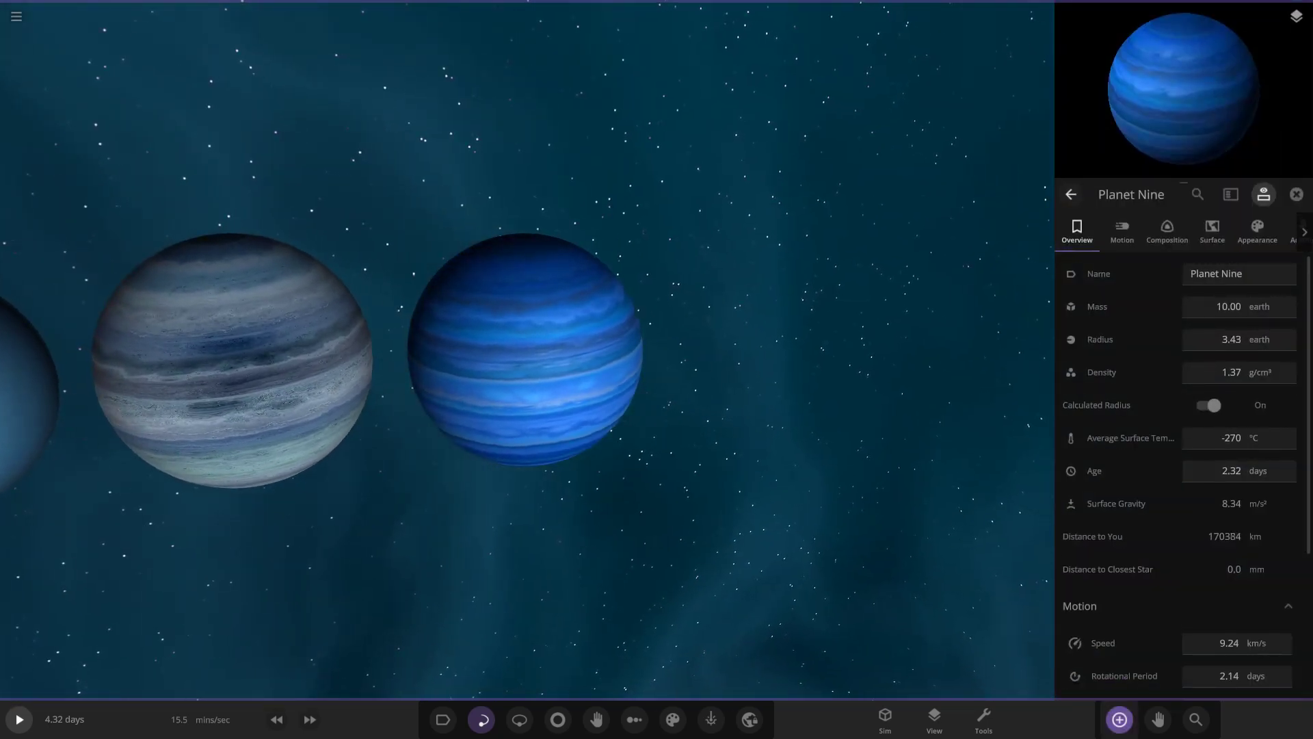
# Add the COMP Demonic planet from the user objects beside the vivid blue planet and close the object library
pyautogui.click(1119, 719)
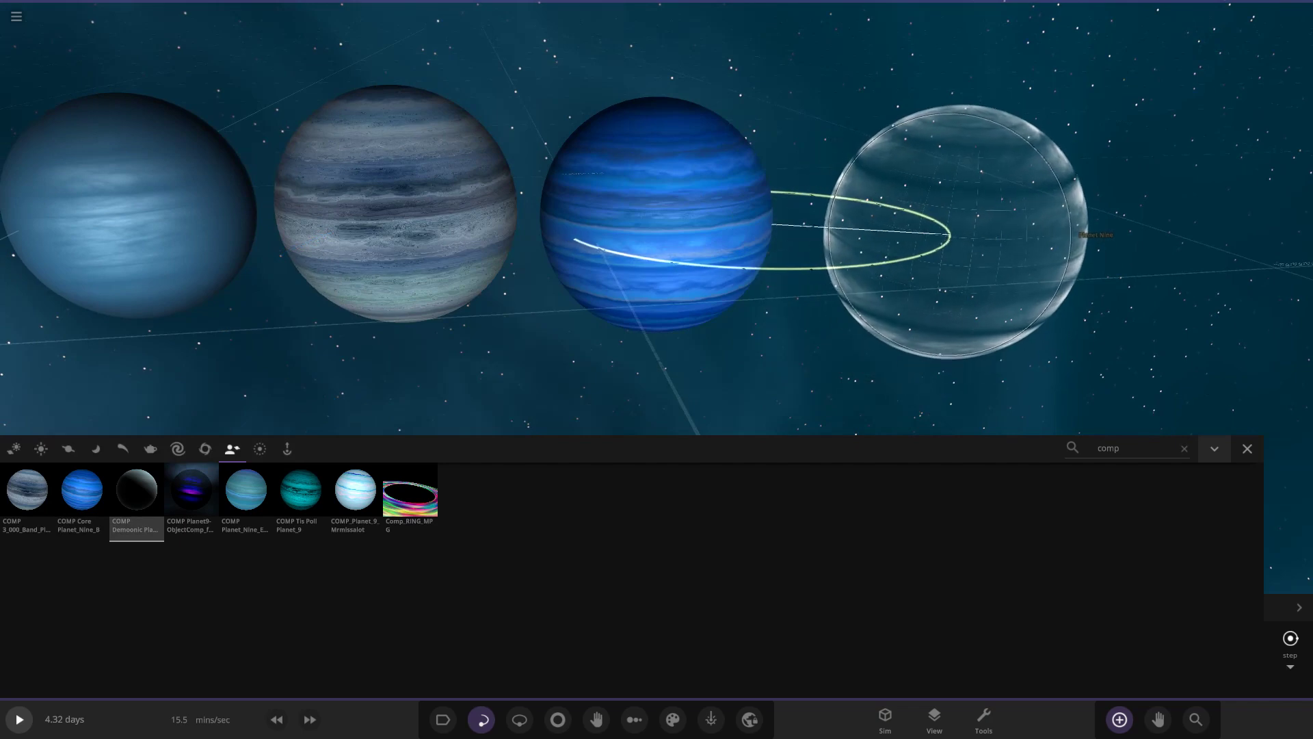
pyautogui.click(953, 234)
pyautogui.click(1246, 448)
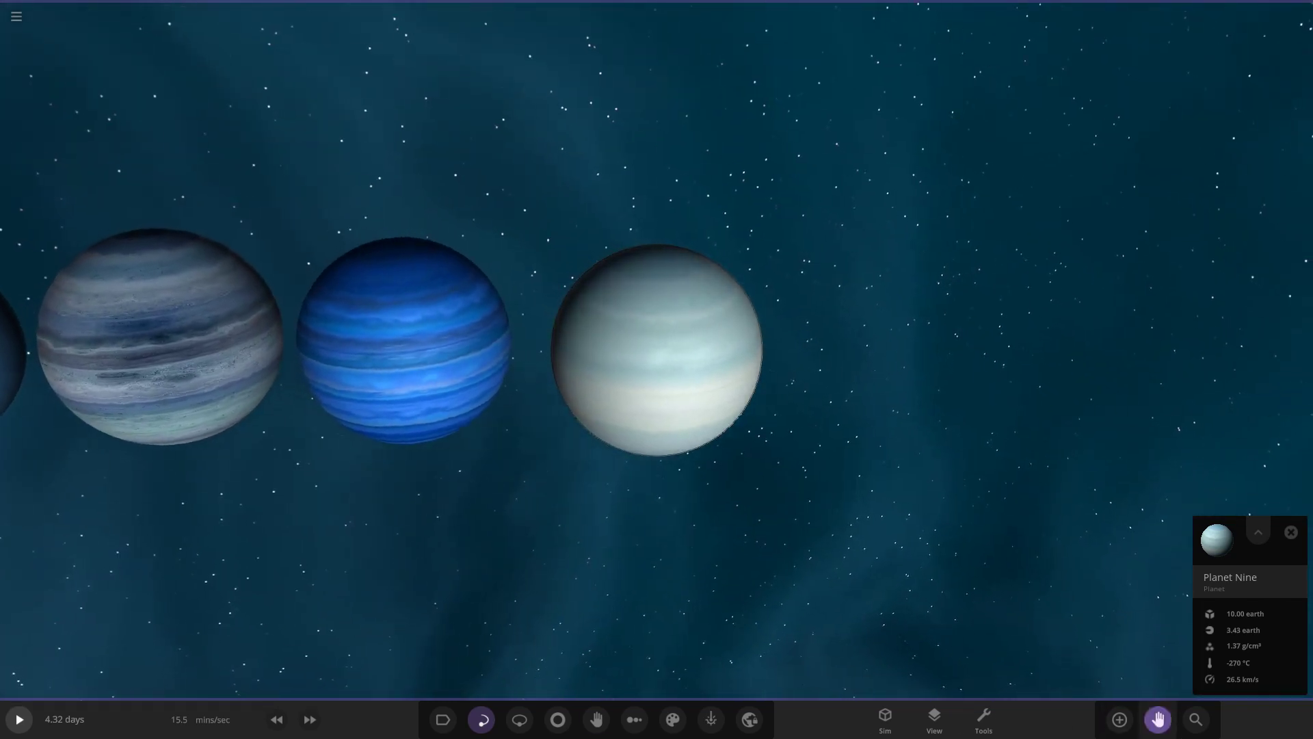
pyautogui.click(1158, 718)
pyautogui.press('Escape')
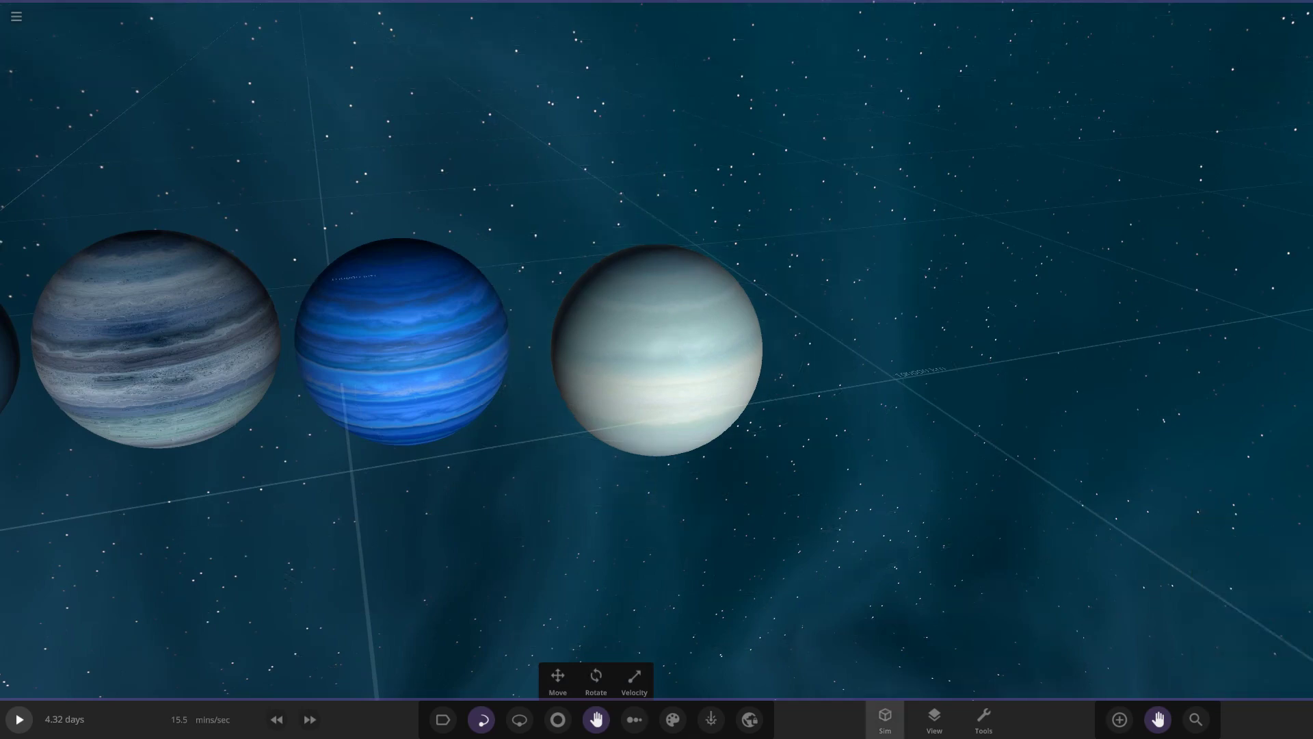
# Add the COMP Planet9-ObjectComp user object beside the pale white planet and close the object library
pyautogui.click(1119, 719)
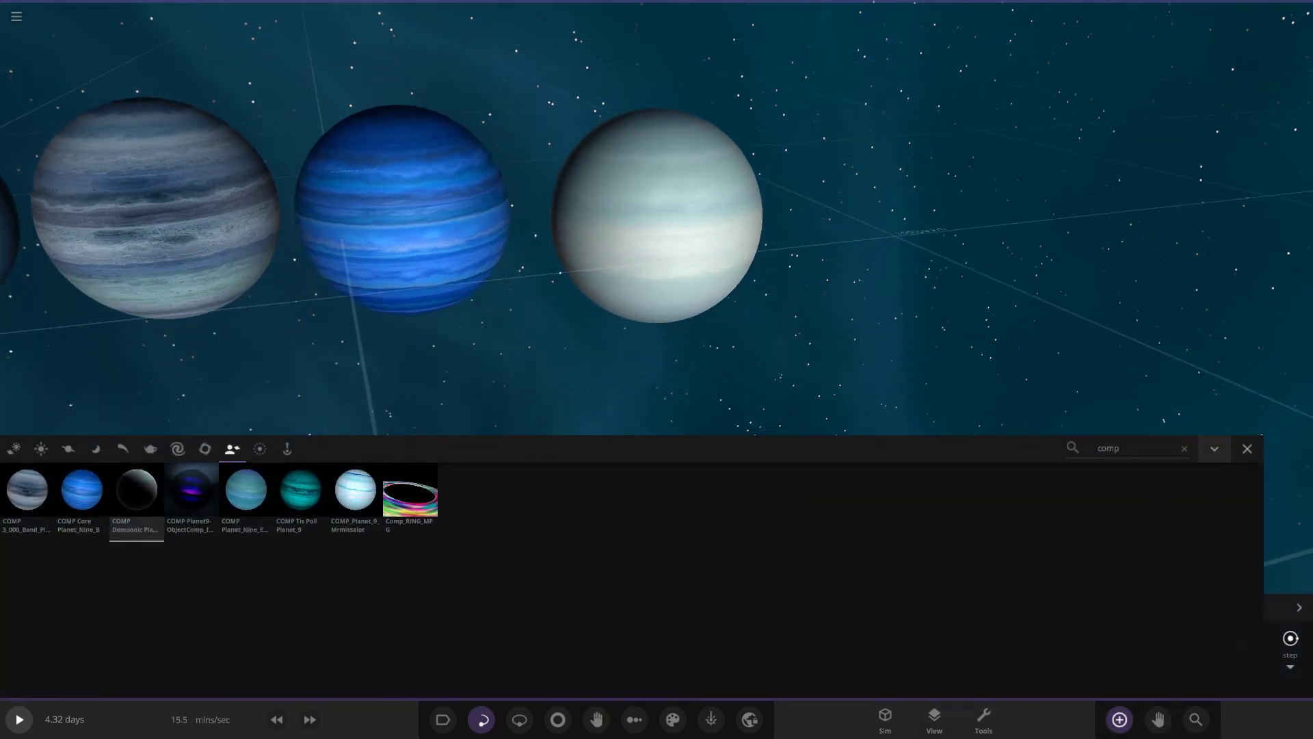
pyautogui.moveTo(785, 278); pyautogui.dragTo(704, 322, button='right')
pyautogui.scroll(5, 704, 322)
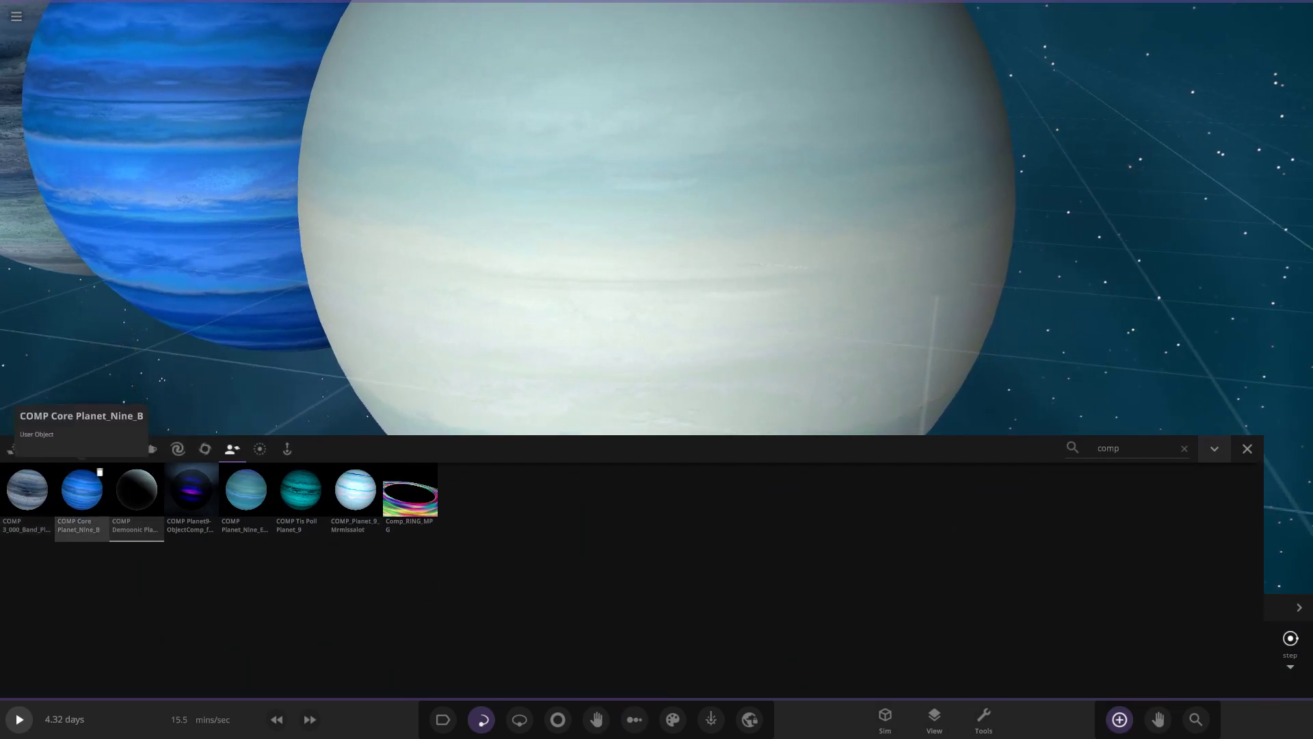
pyautogui.scroll(-3, 205, 404)
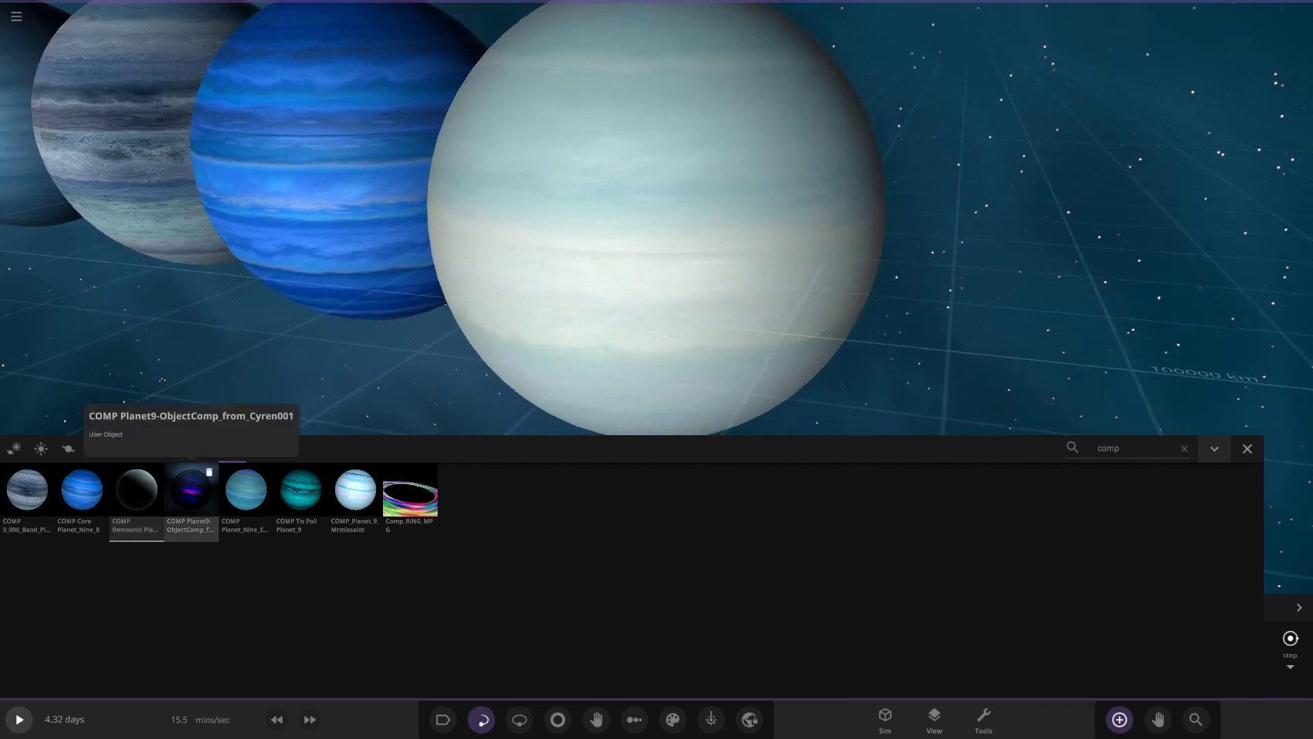
pyautogui.click(191, 494)
pyautogui.scroll(-3, 345, 381)
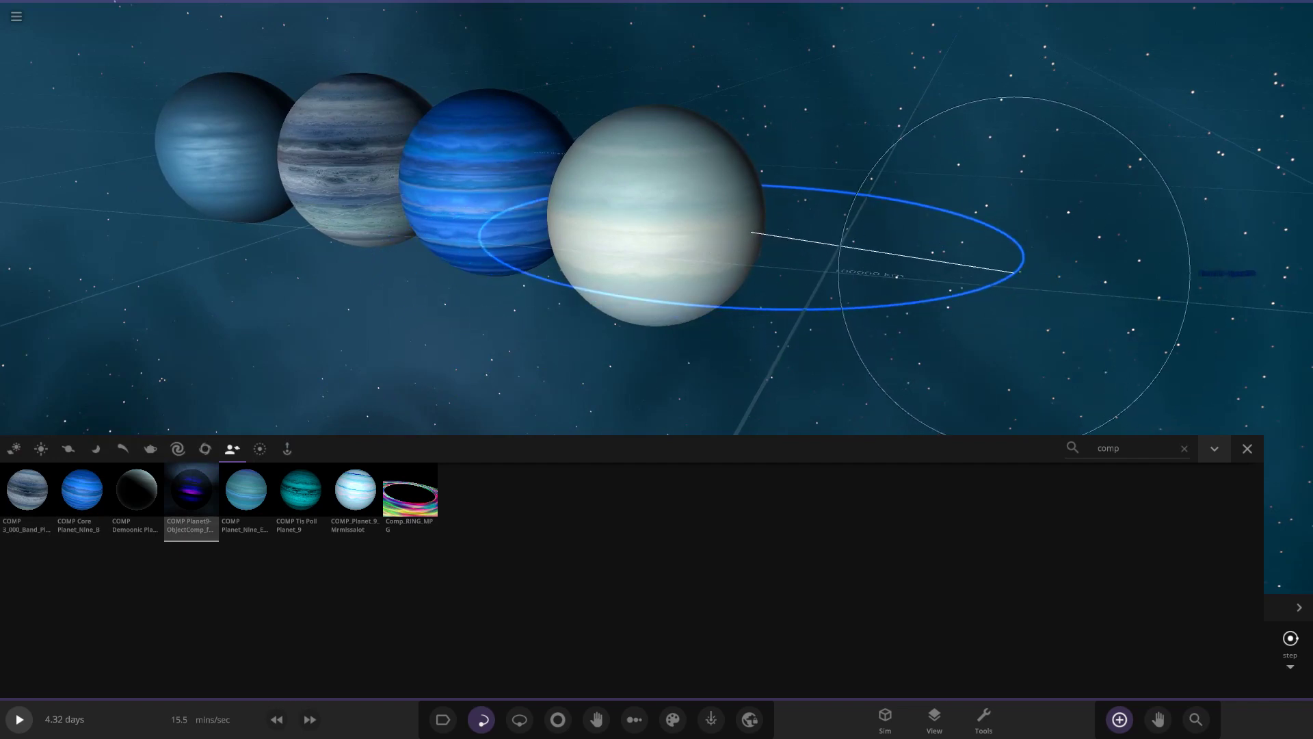
pyautogui.click(1018, 270)
pyautogui.click(1248, 448)
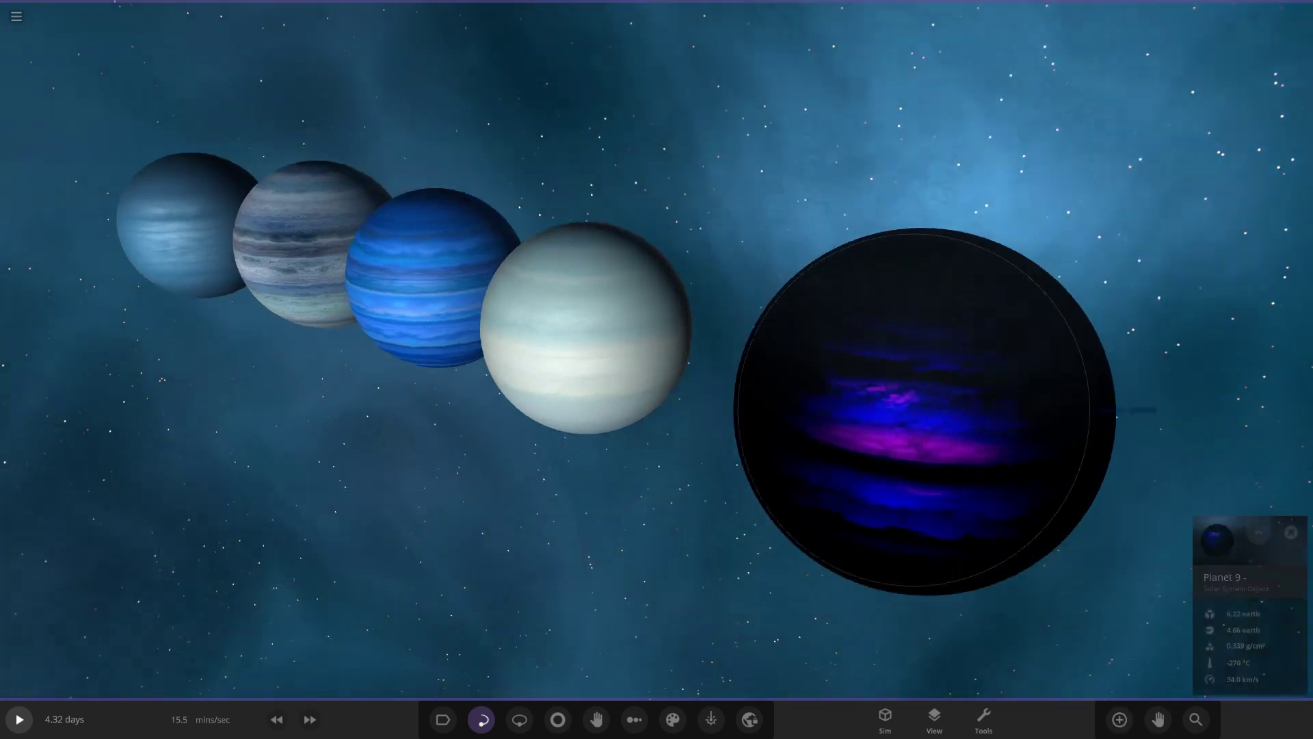
# Inspect the black planet with blue and magenta bands from a distance and up close, with its full properties open
pyautogui.scroll(-10, 656, 350)
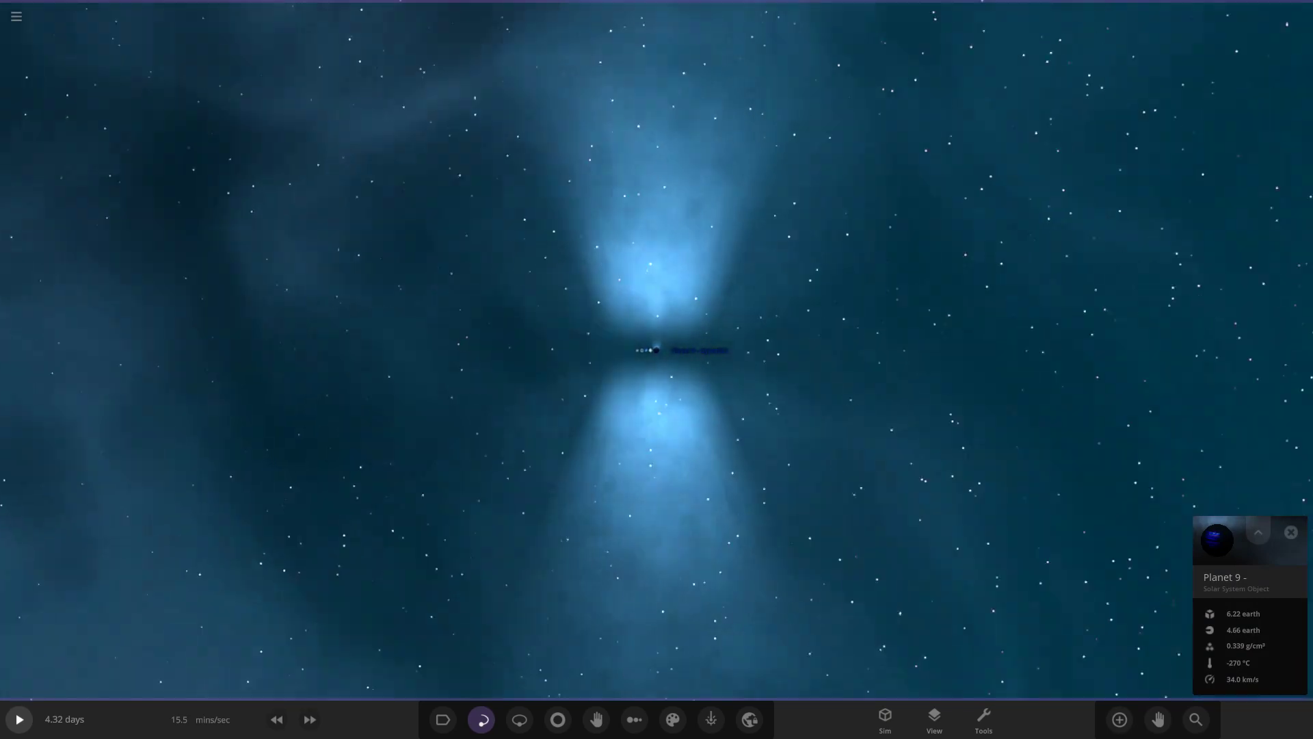
pyautogui.scroll(10, 657, 350)
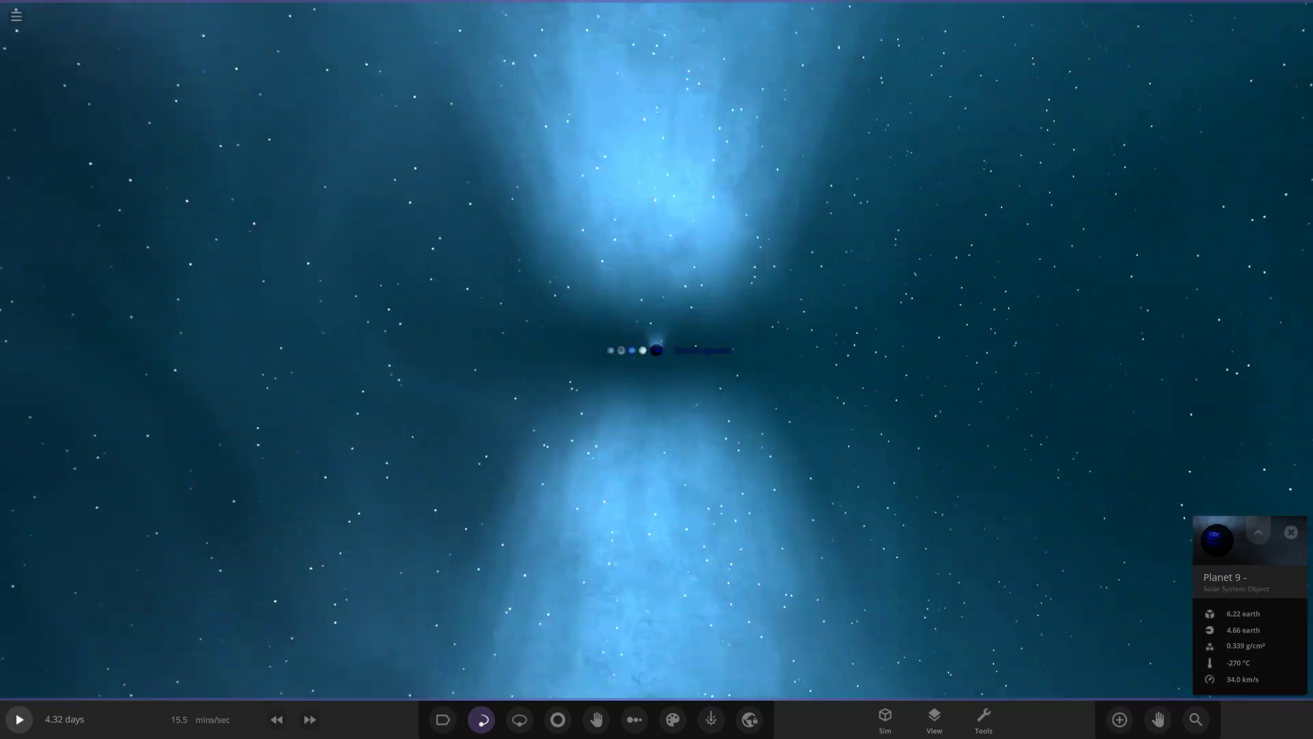
pyautogui.scroll(-4, 657, 351)
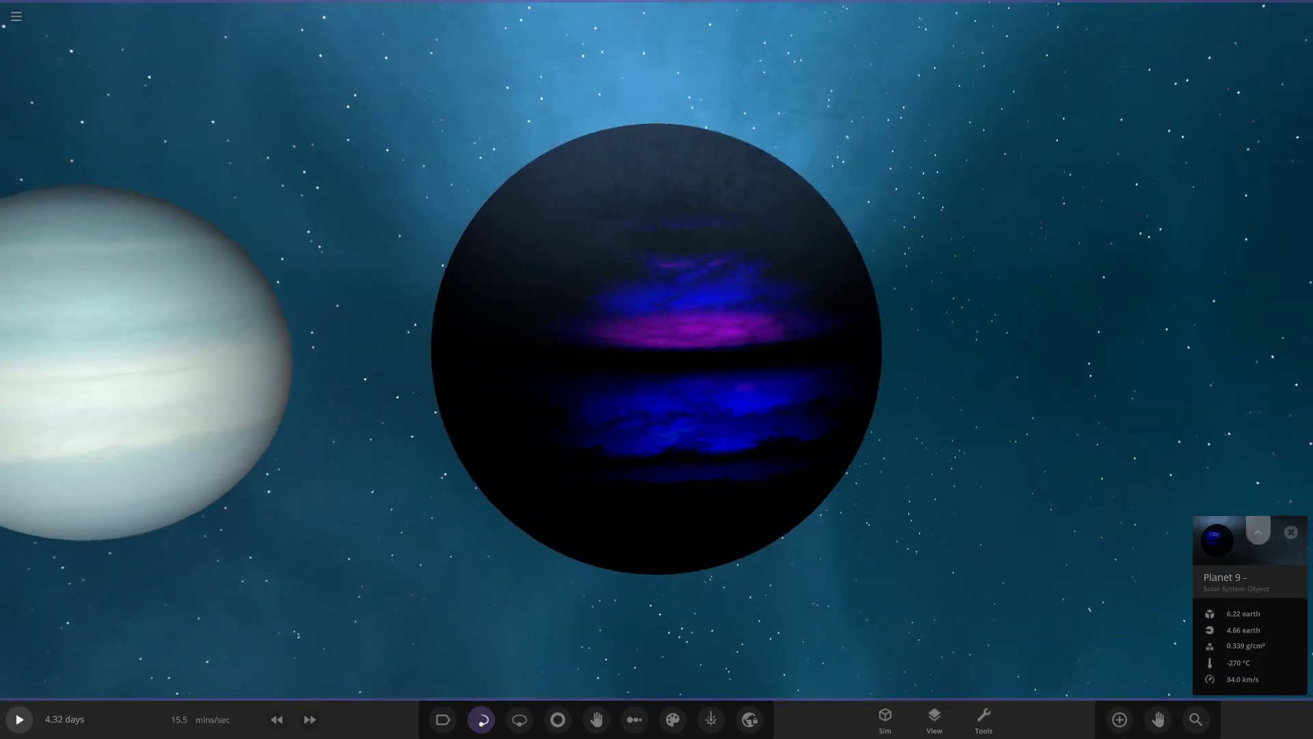
pyautogui.click(1258, 532)
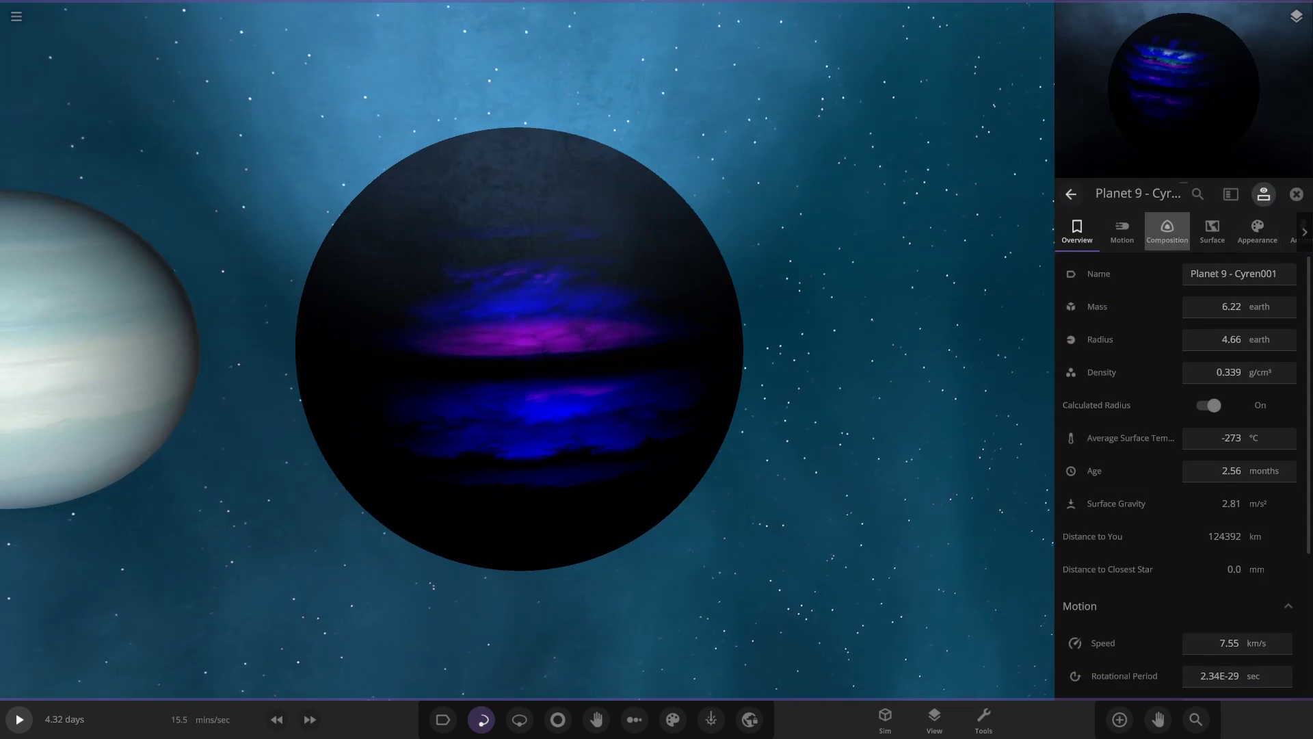
pyautogui.moveTo(656, 350); pyautogui.dragTo(383, 345)
pyautogui.scroll(3, 527, 350)
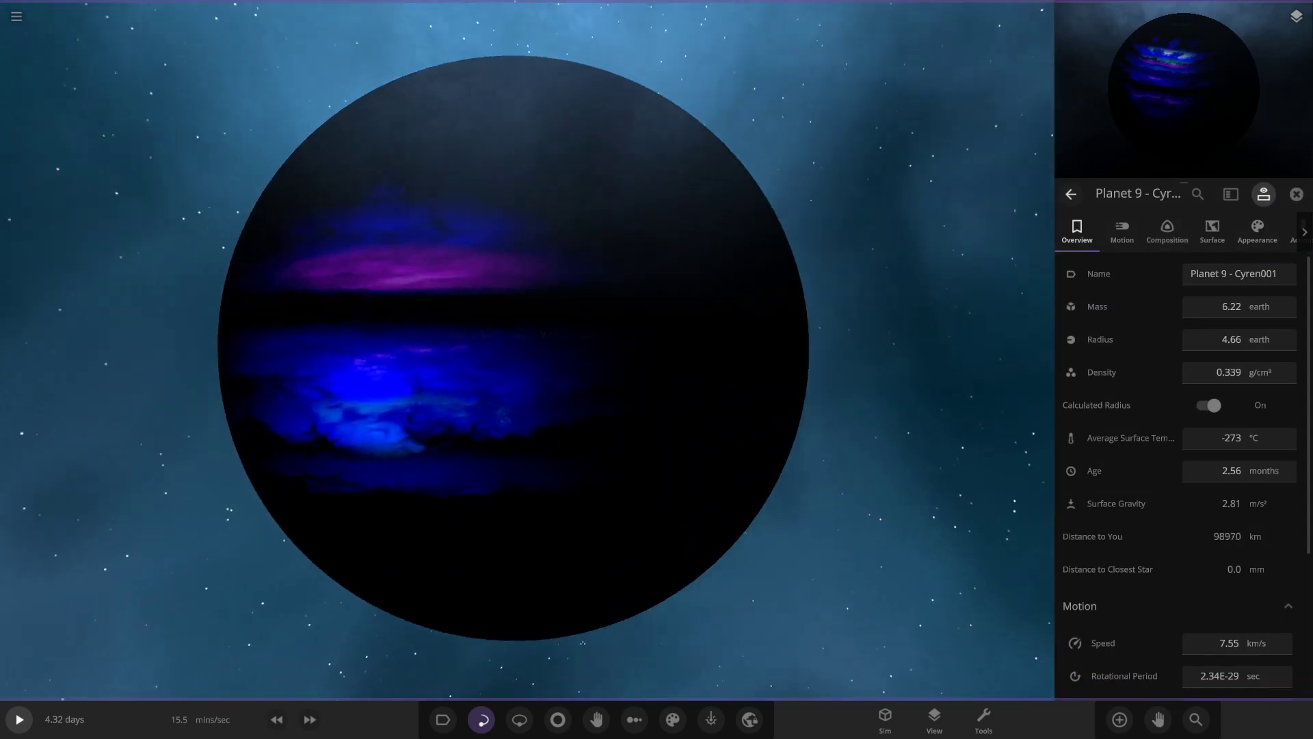
pyautogui.scroll(-4, 527, 350)
pyautogui.moveTo(527, 350); pyautogui.dragTo(677, 328)
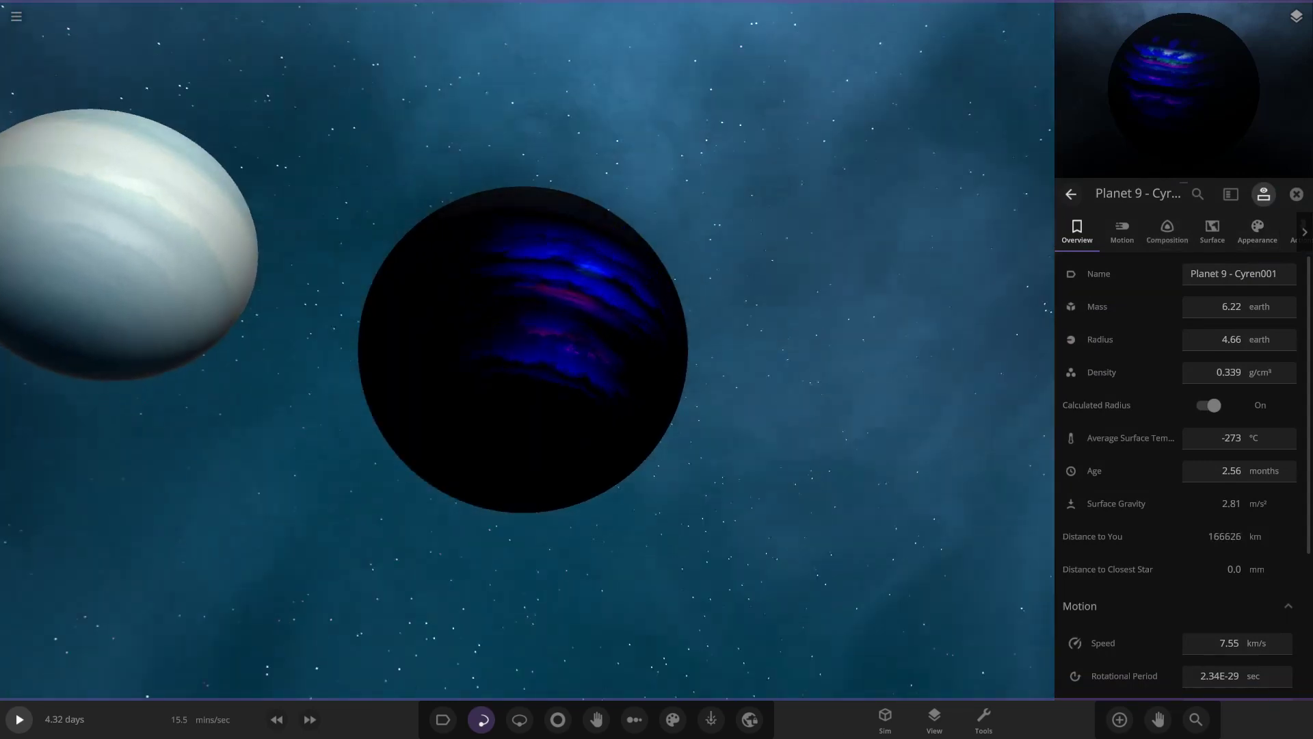
# Examine the black planet's custom band colors in its appearance properties and compare them with its cloud bands
pyautogui.click(1256, 231)
pyautogui.scroll(-3, 1236, 444)
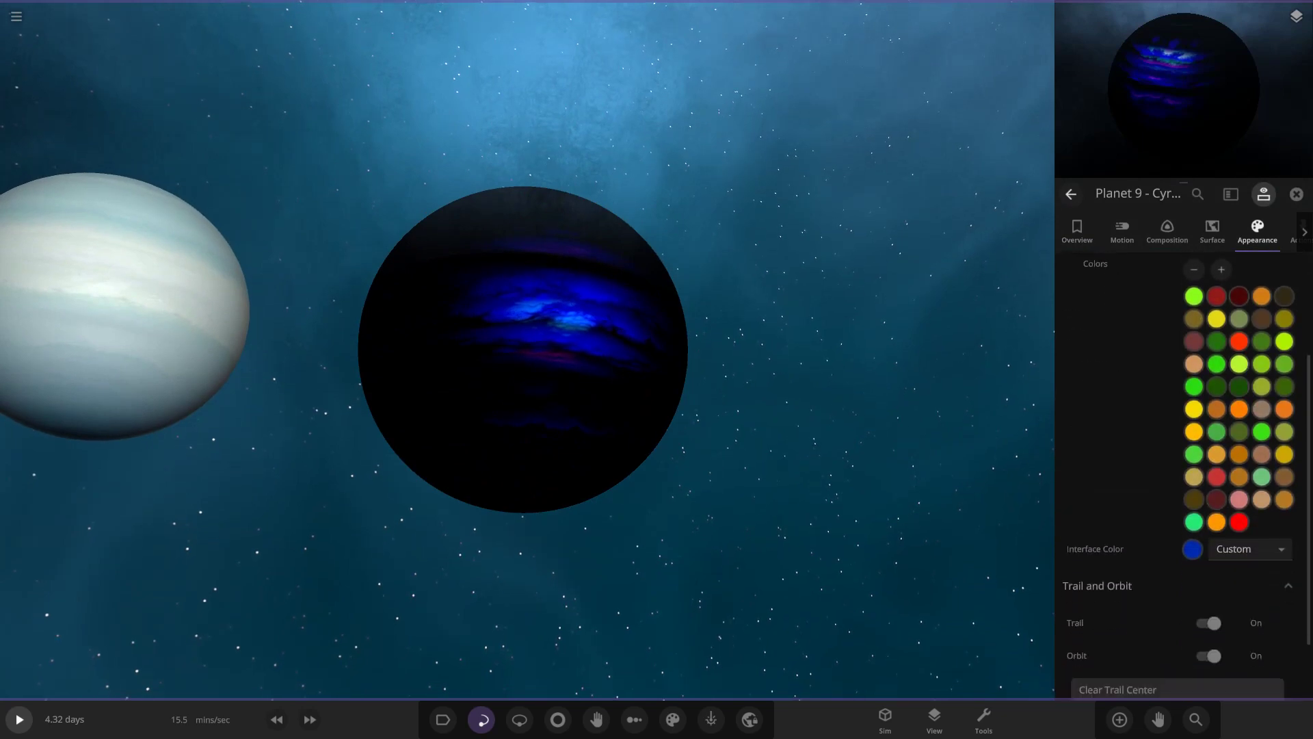
pyautogui.scroll(2, 1183, 444)
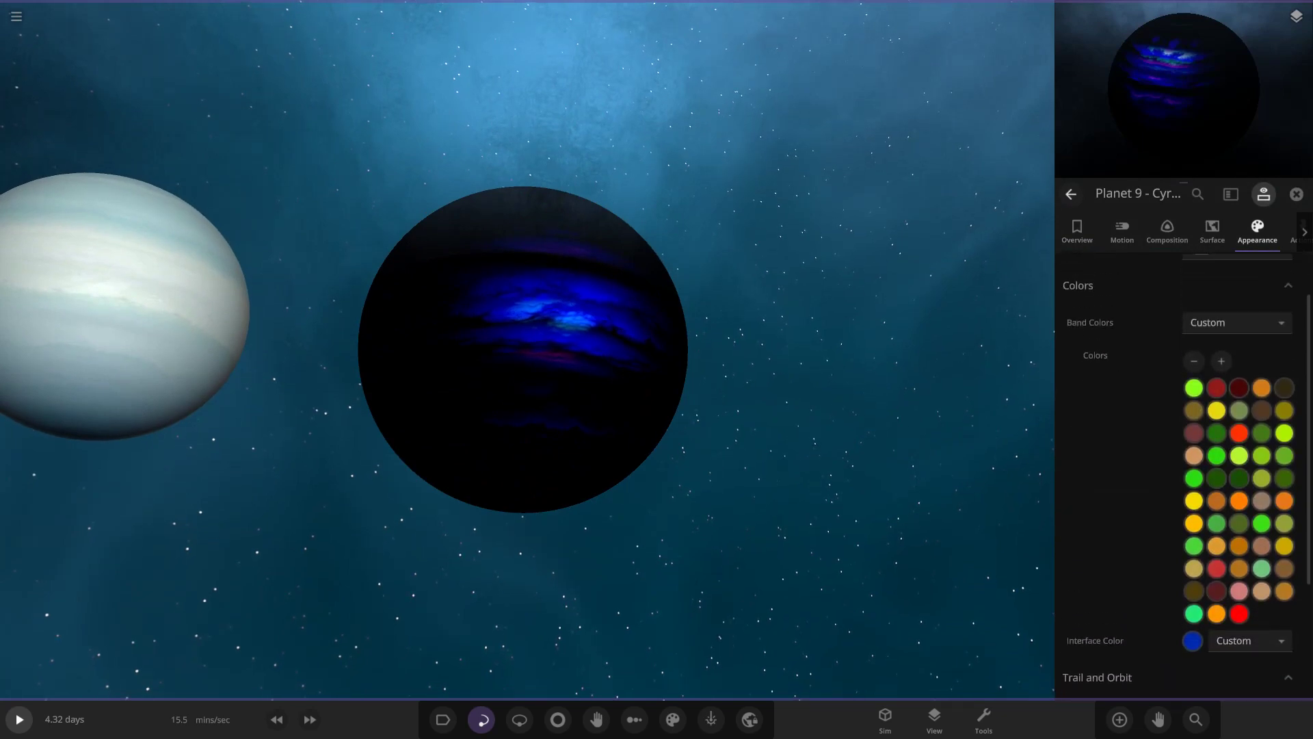
pyautogui.scroll(5, 528, 350)
pyautogui.moveTo(528, 350); pyautogui.dragTo(486, 253)
pyautogui.scroll(-2, 527, 350)
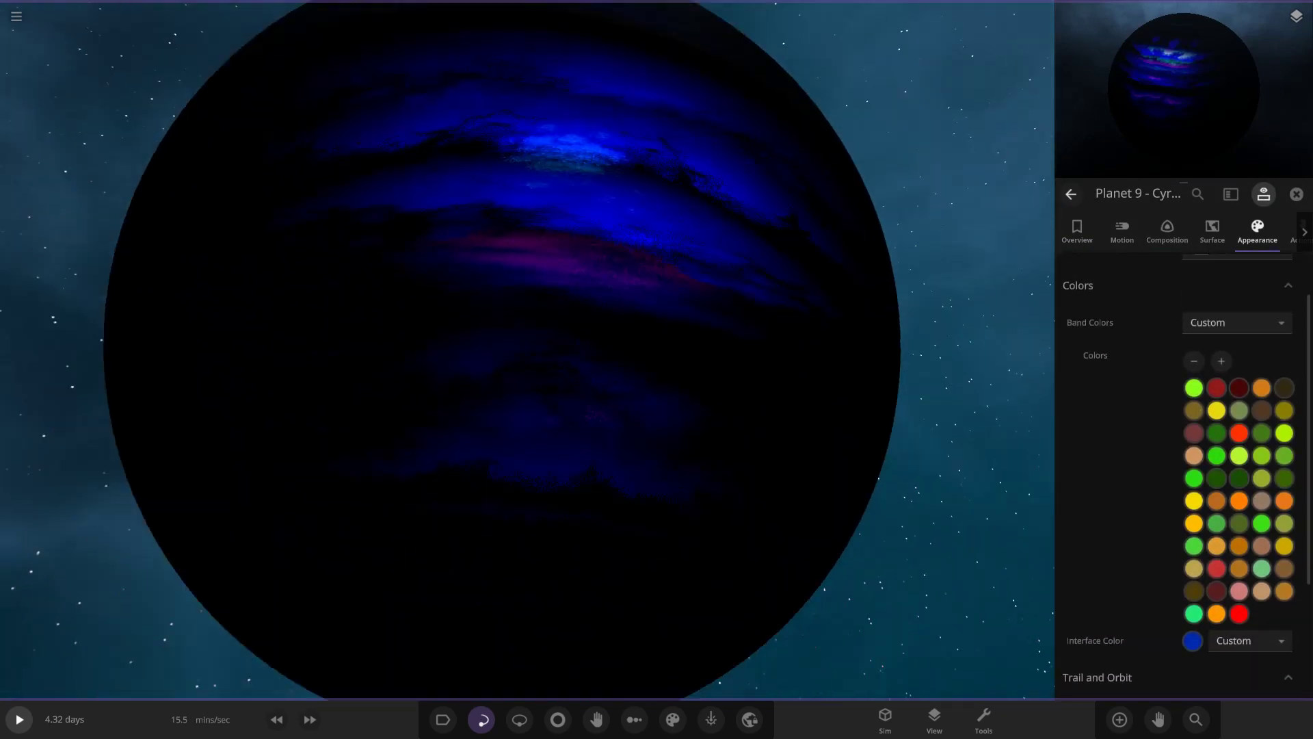
pyautogui.scroll(-3, 528, 350)
pyautogui.scroll(-4, 1183, 472)
pyautogui.scroll(2, 1184, 472)
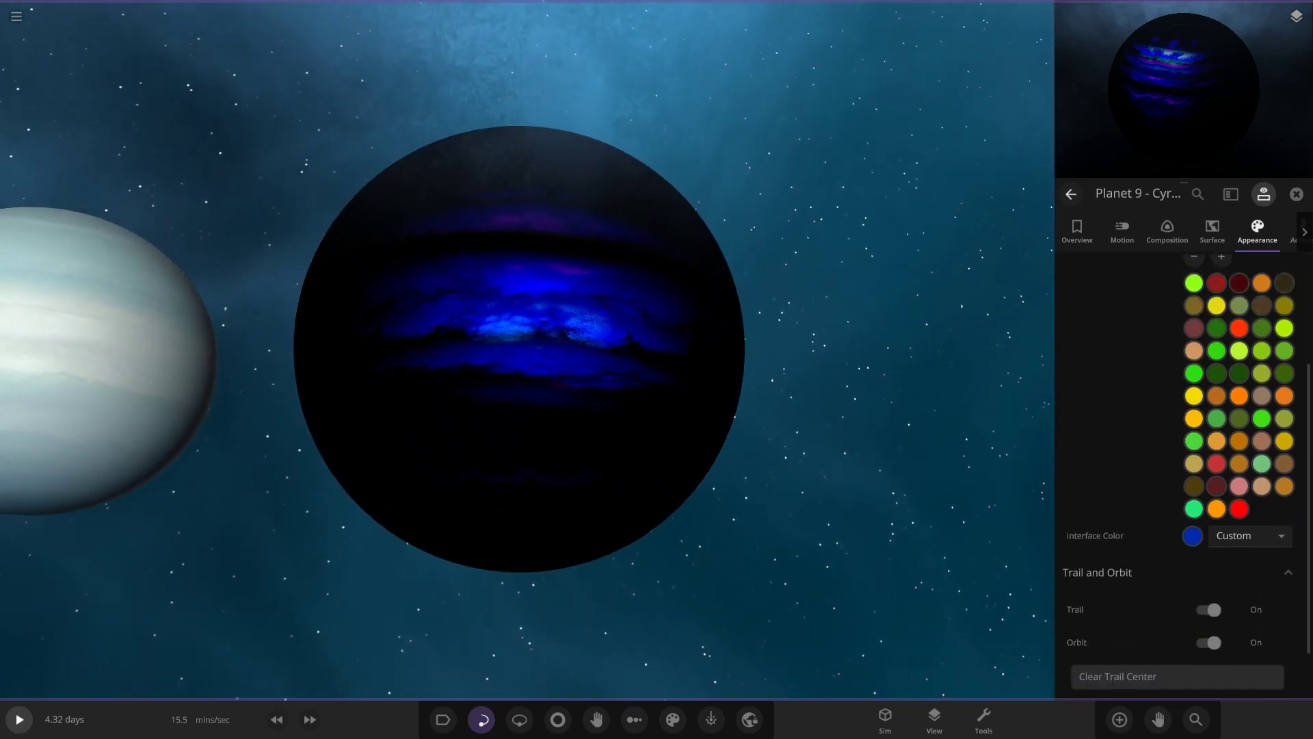
pyautogui.scroll(-1, 1183, 445)
pyautogui.scroll(4, 1187, 457)
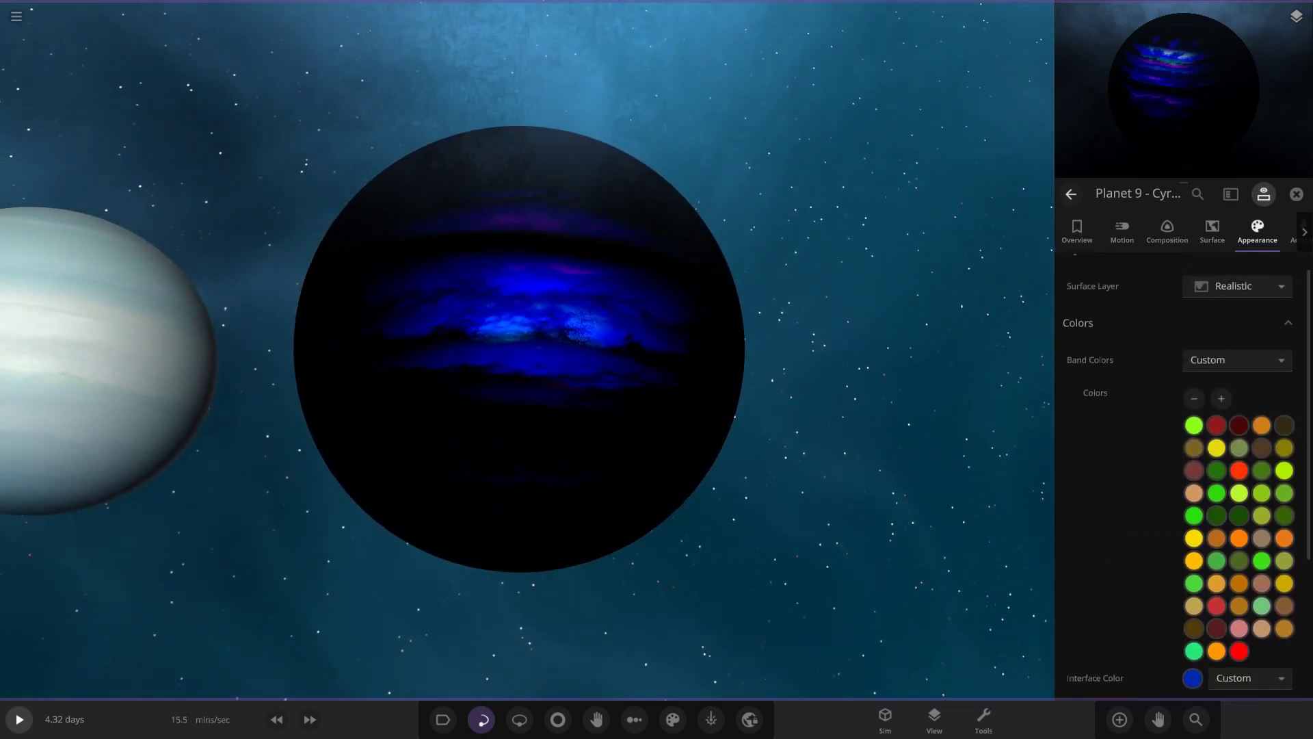
# Set the black planet's magnetic field strength to 0 Gauss in its composition properties
pyautogui.click(1167, 231)
pyautogui.scroll(-12, 1177, 545)
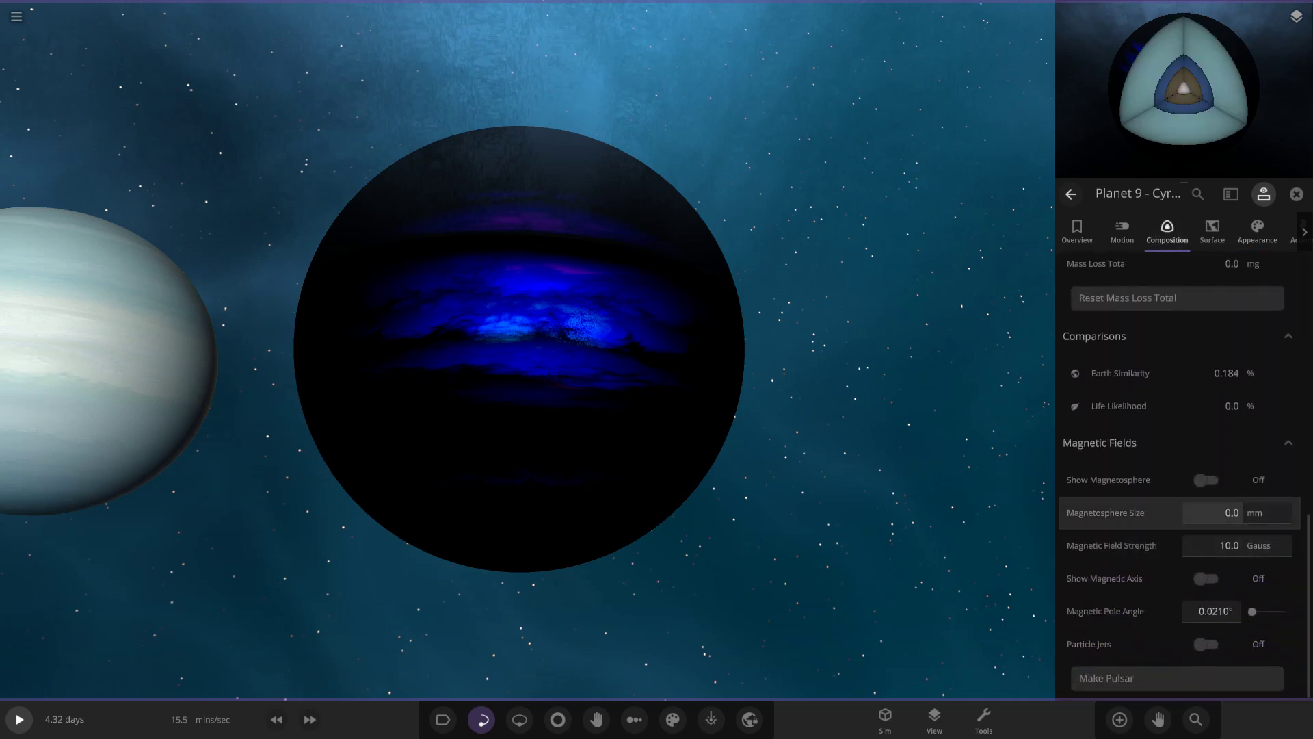
pyautogui.click(1229, 546)
pyautogui.write('0')
pyautogui.press('Return')
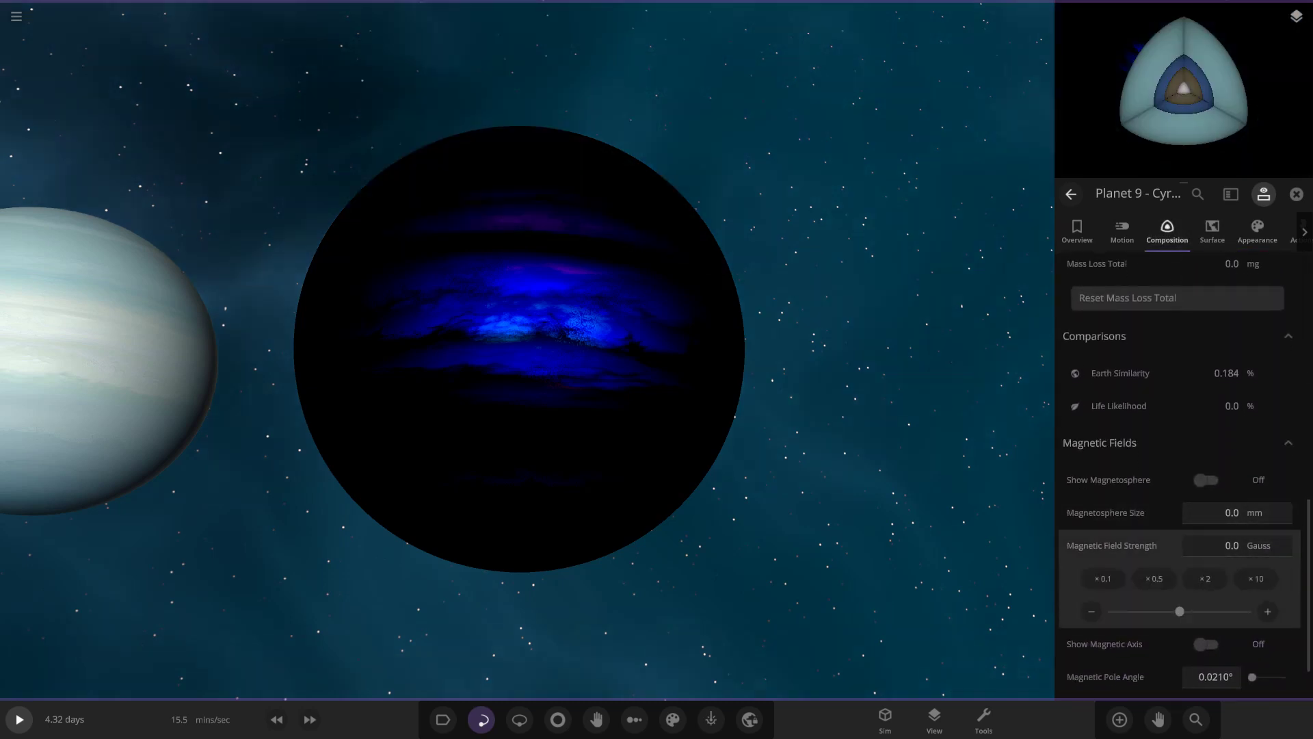
pyautogui.scroll(-10, 519, 349)
pyautogui.scroll(12, 519, 349)
# Reduce the black planet's radius to 3.80 earth with its density locked
pyautogui.click(1076, 232)
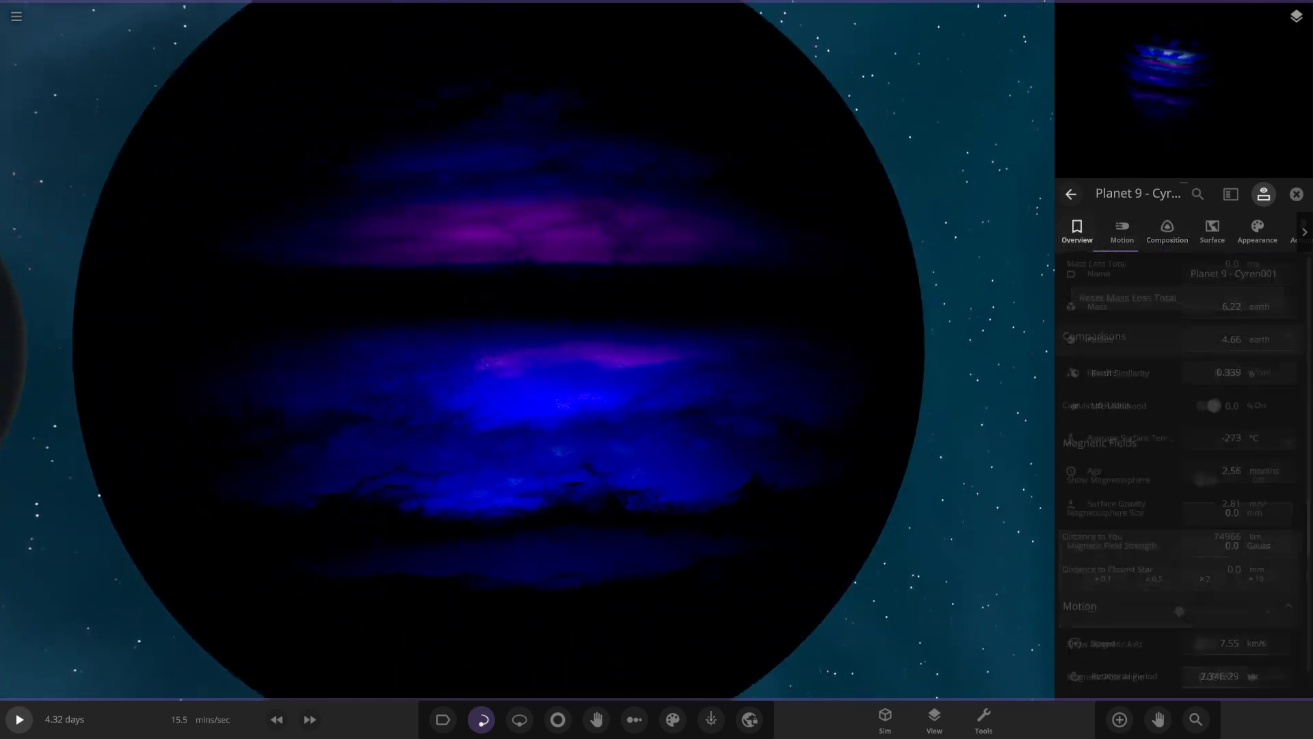
pyautogui.scroll(-8, 519, 349)
pyautogui.click(1231, 340)
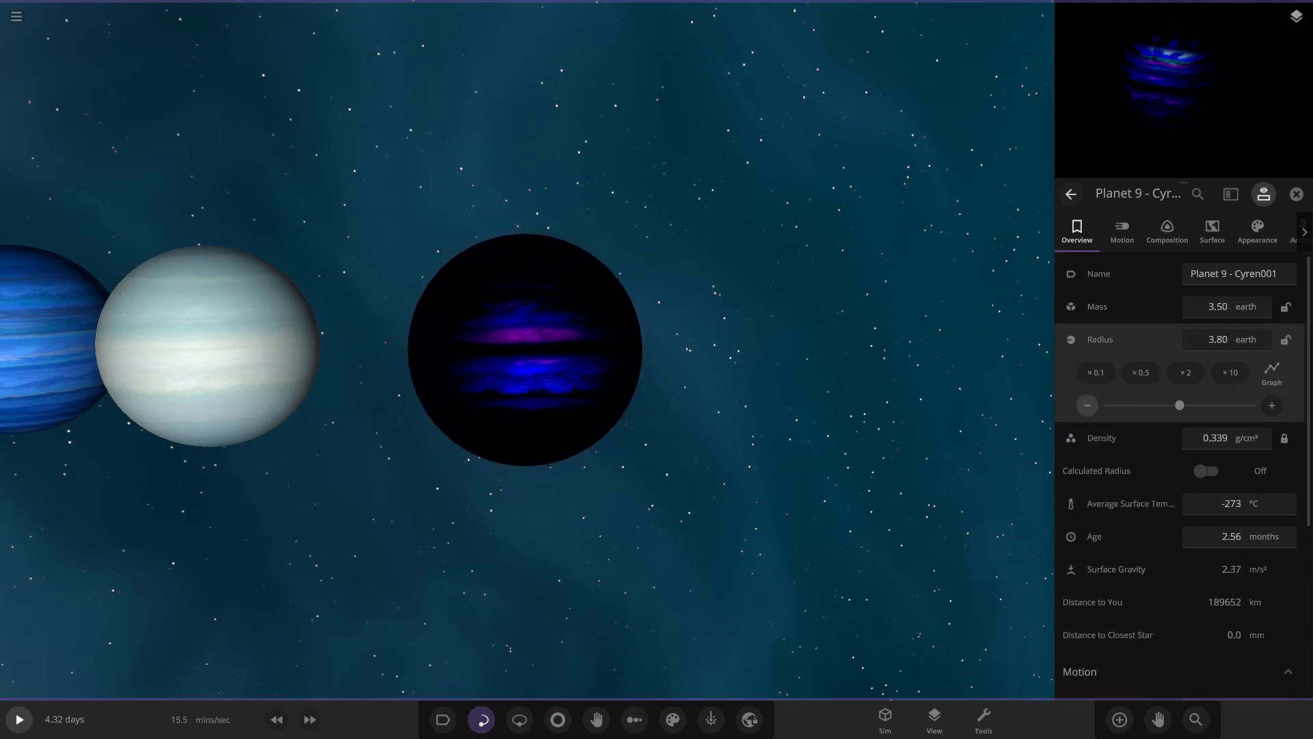
# View the black planet's appearance properties, move it closer to the pale white planet, and close its properties
pyautogui.click(1257, 230)
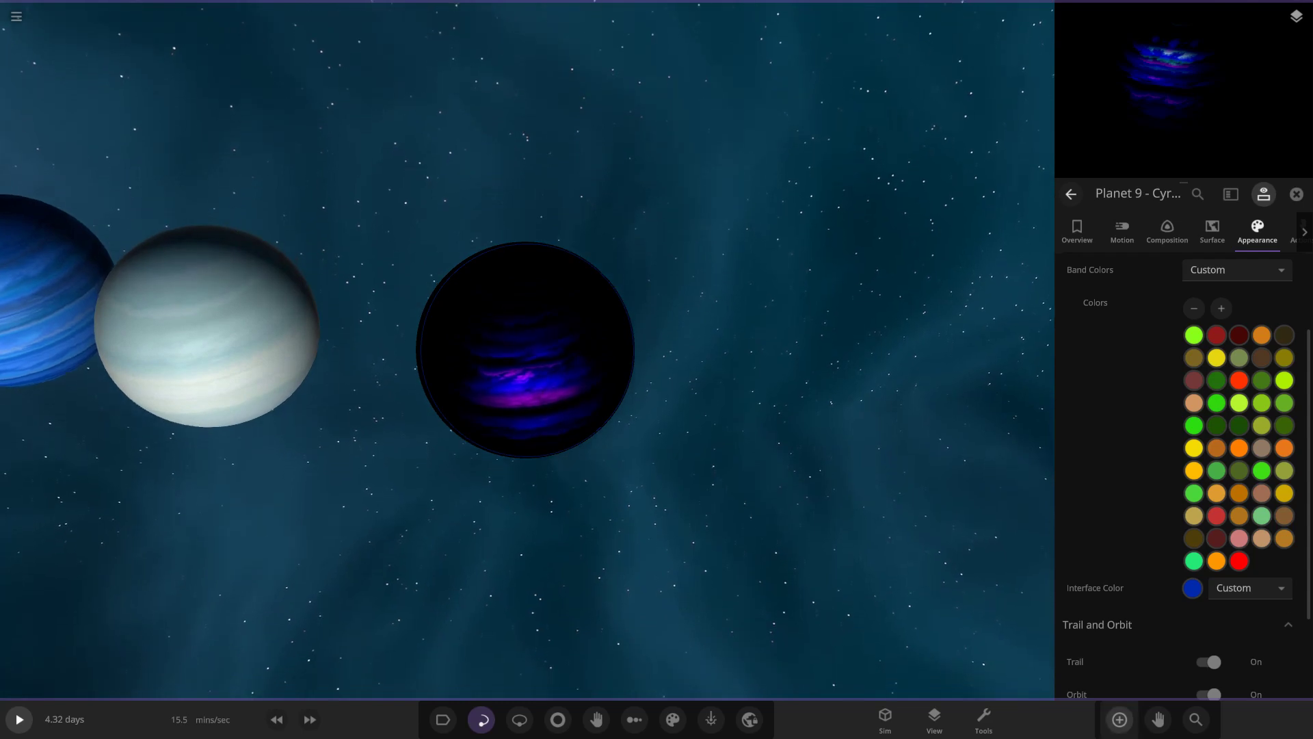
pyautogui.click(1158, 718)
pyautogui.moveTo(526, 349); pyautogui.dragTo(462, 334)
pyautogui.press('Escape')
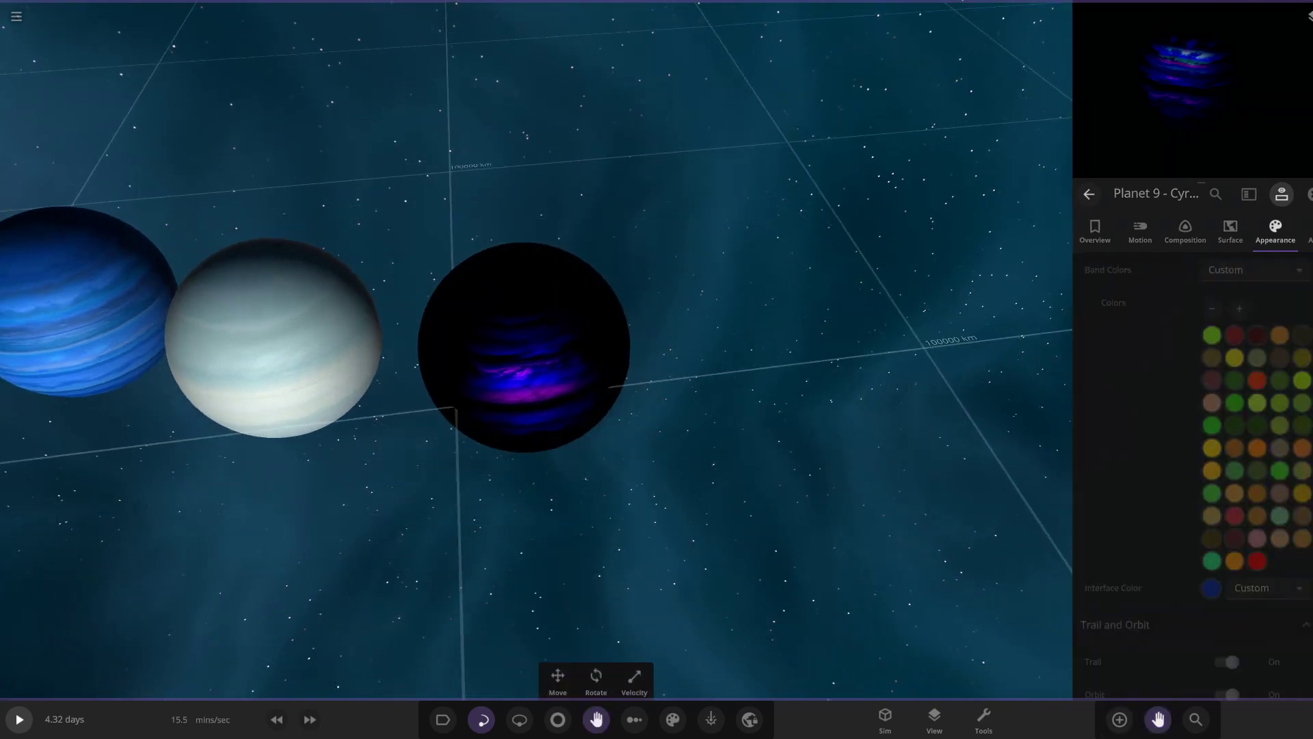
# Add the COMP Planet Nine Eraxd user object beside the black planet and close the object library
pyautogui.scroll(5, 524, 347)
pyautogui.scroll(4, 657, 348)
pyautogui.moveTo(260, 418); pyautogui.dragTo(28, 195, button='right')
pyautogui.scroll(-4, 657, 349)
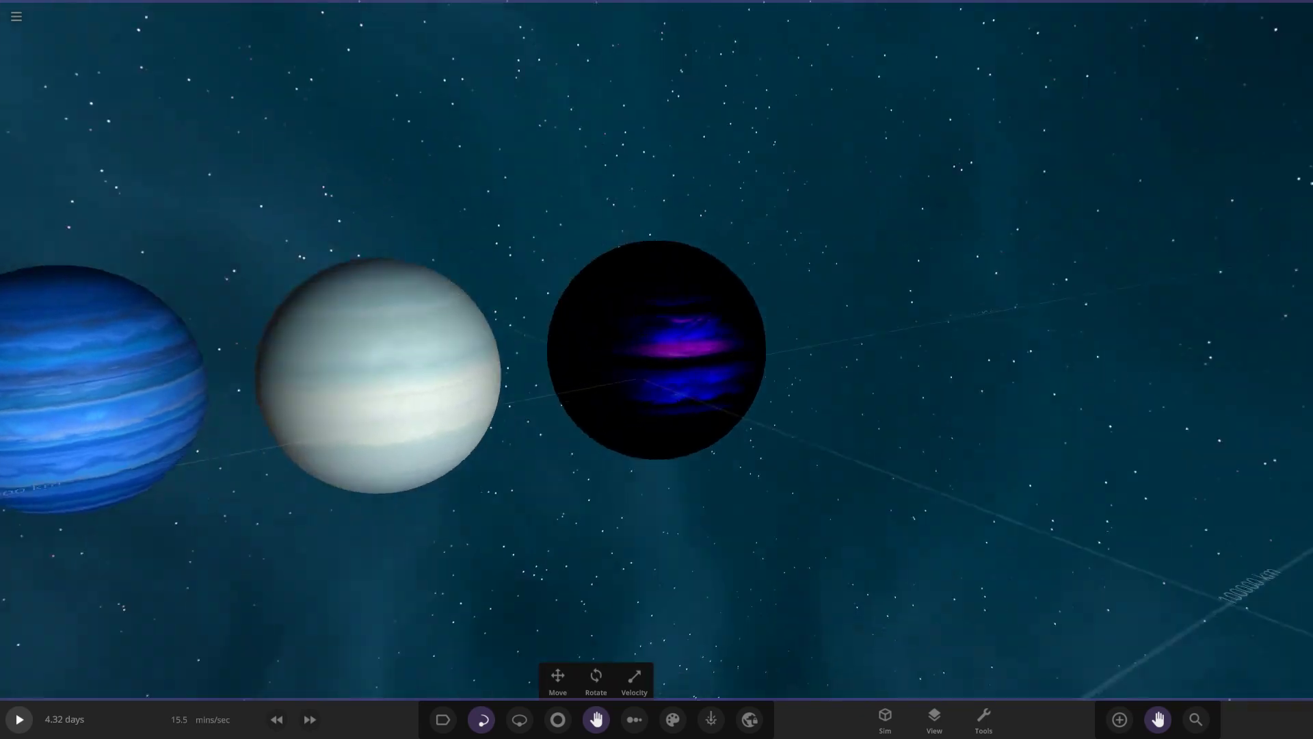
pyautogui.press('a')
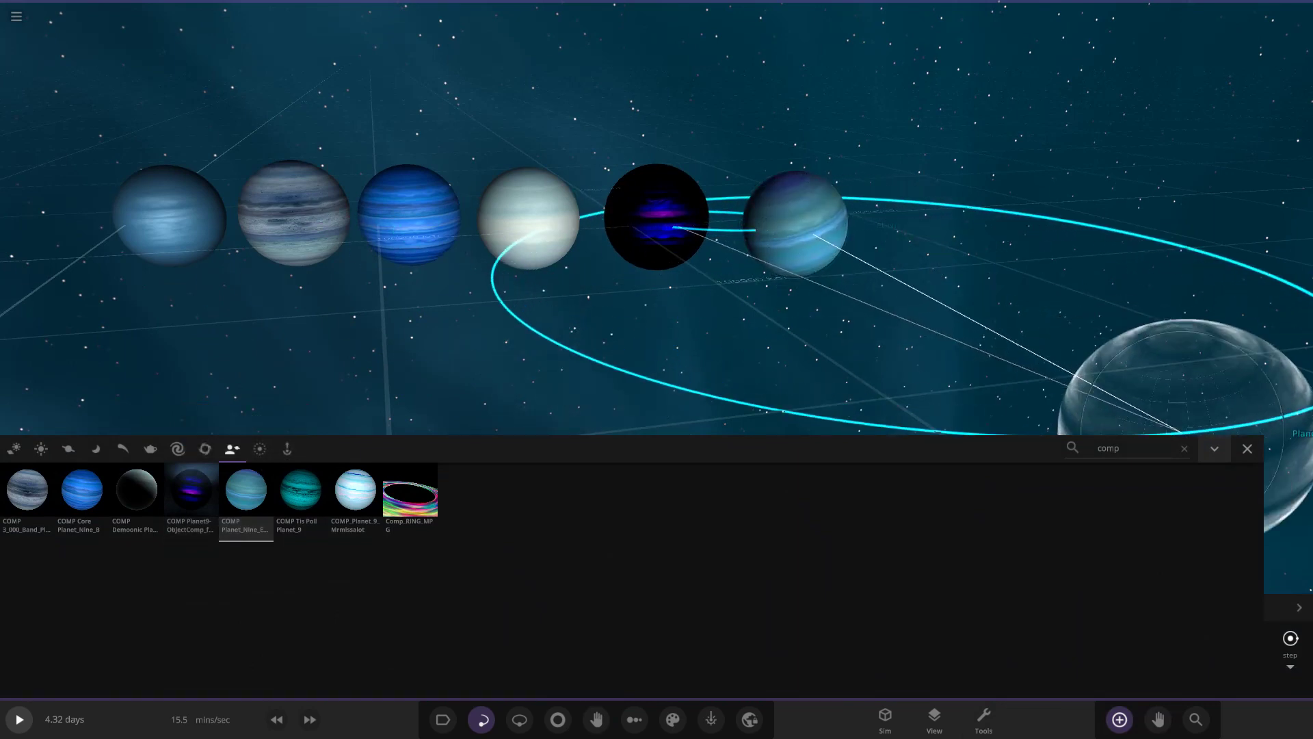
pyautogui.click(1246, 448)
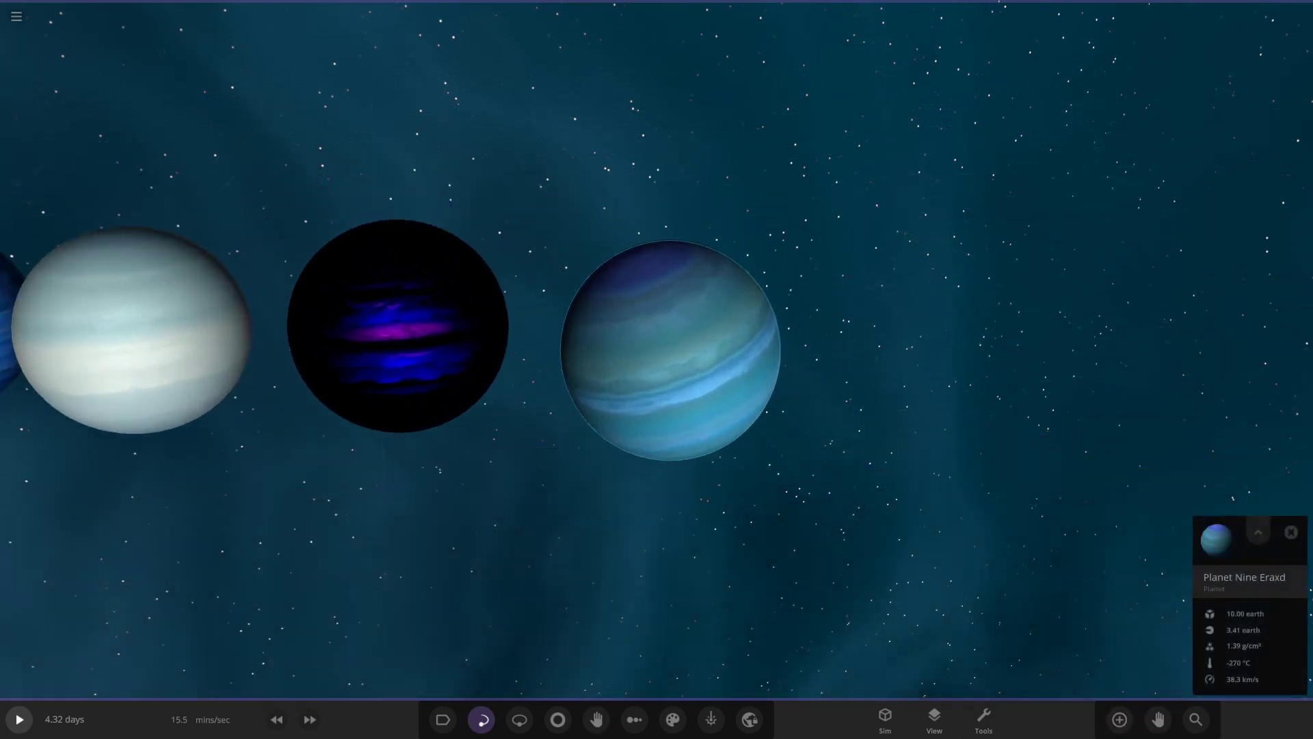
# Add COMP Tis Poll Planet_9 beside the blue-green planet with the tilted bands and focus the view on it
pyautogui.scroll(3, 657, 348)
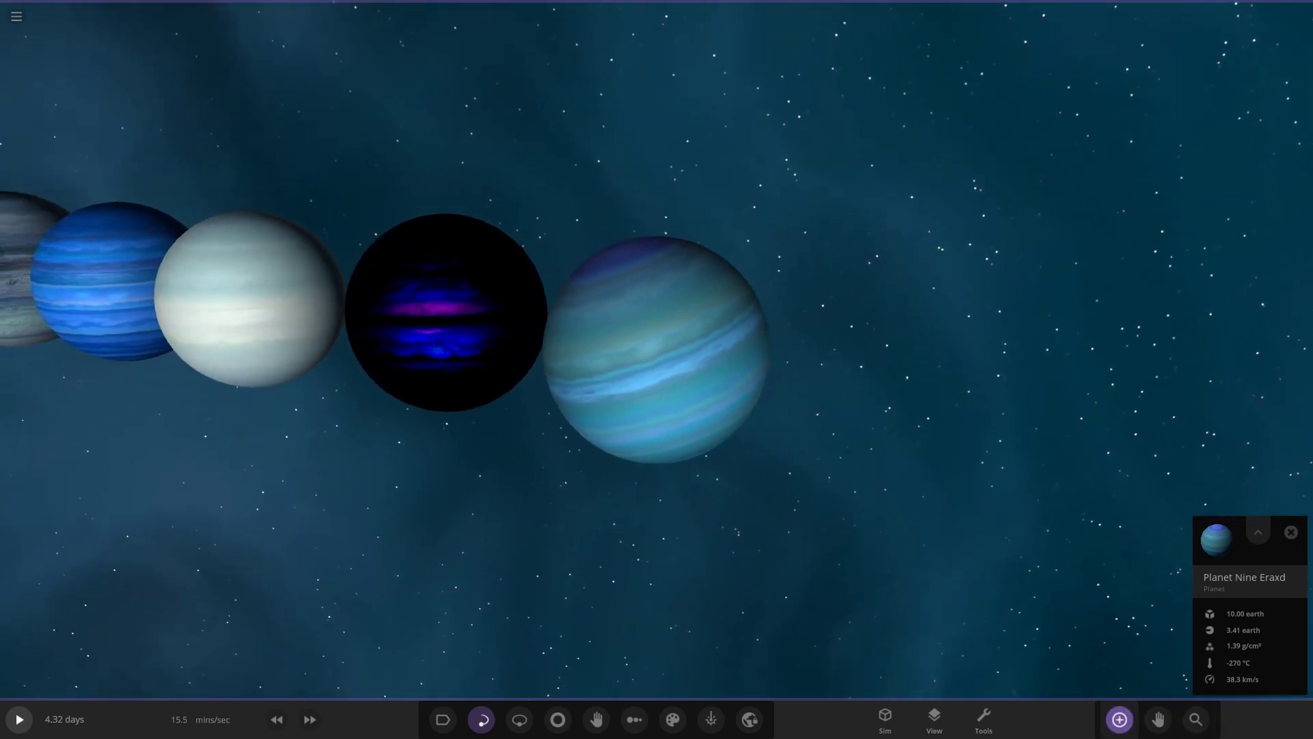
pyautogui.press('a')
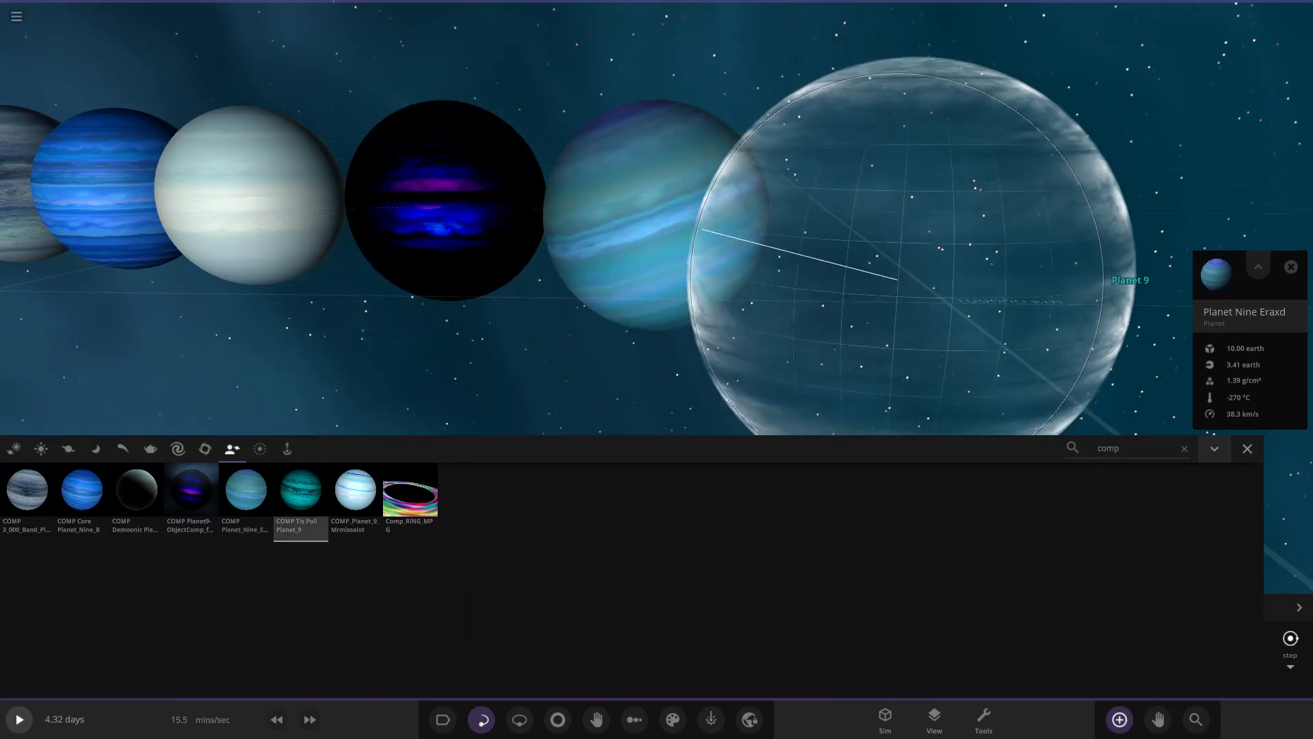
pyautogui.scroll(-4, 894, 273)
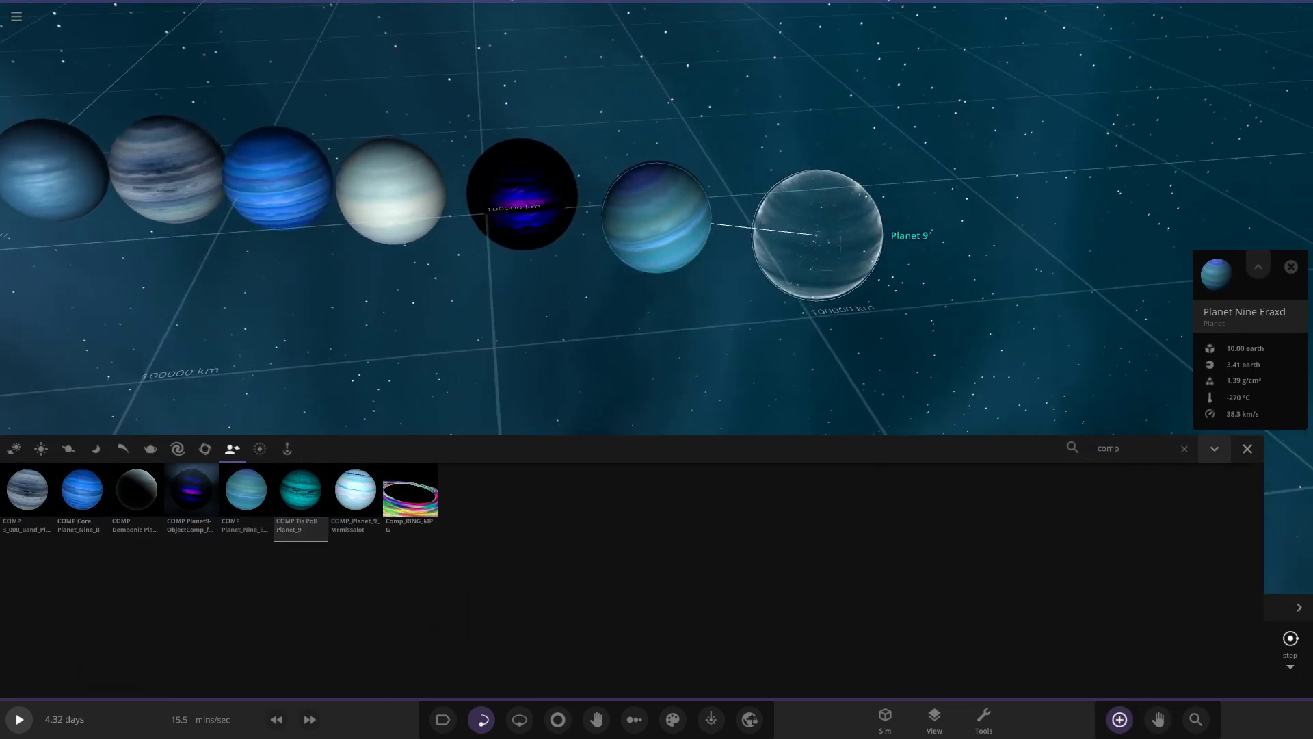
pyautogui.press('Escape')
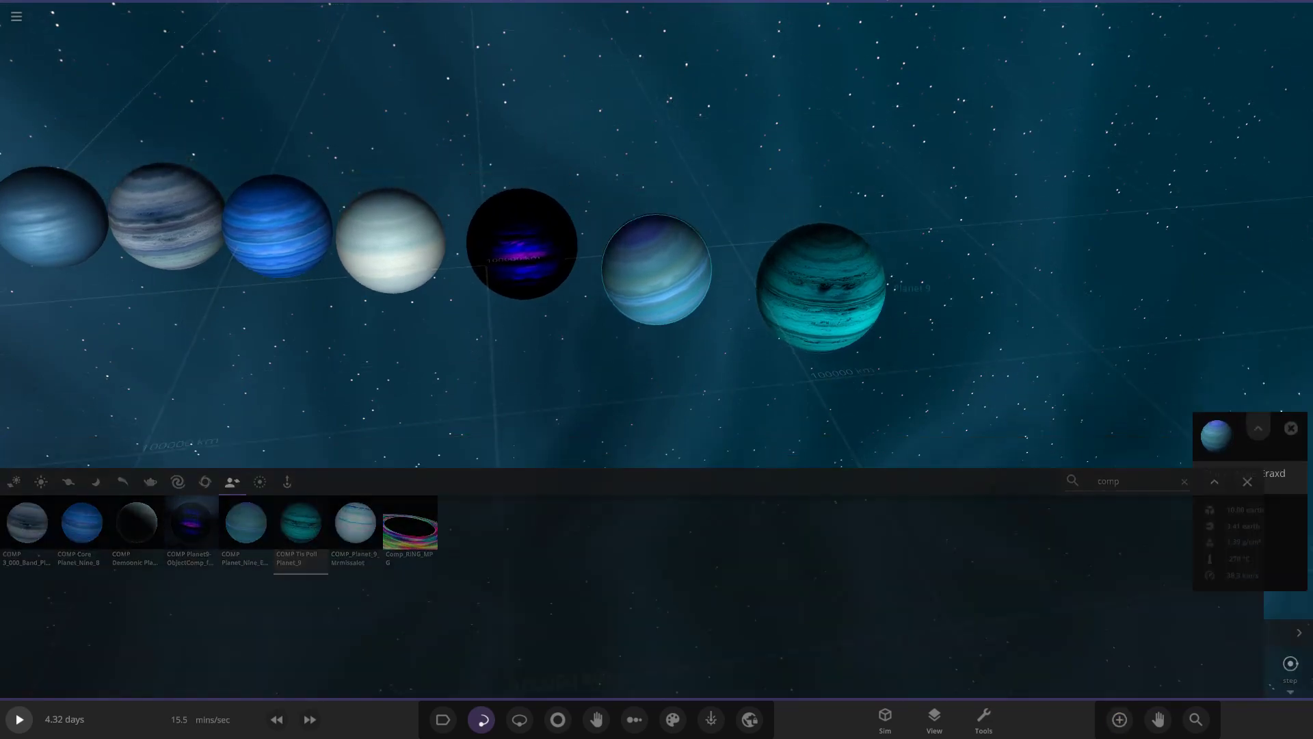
pyautogui.doubleClick(821, 370)
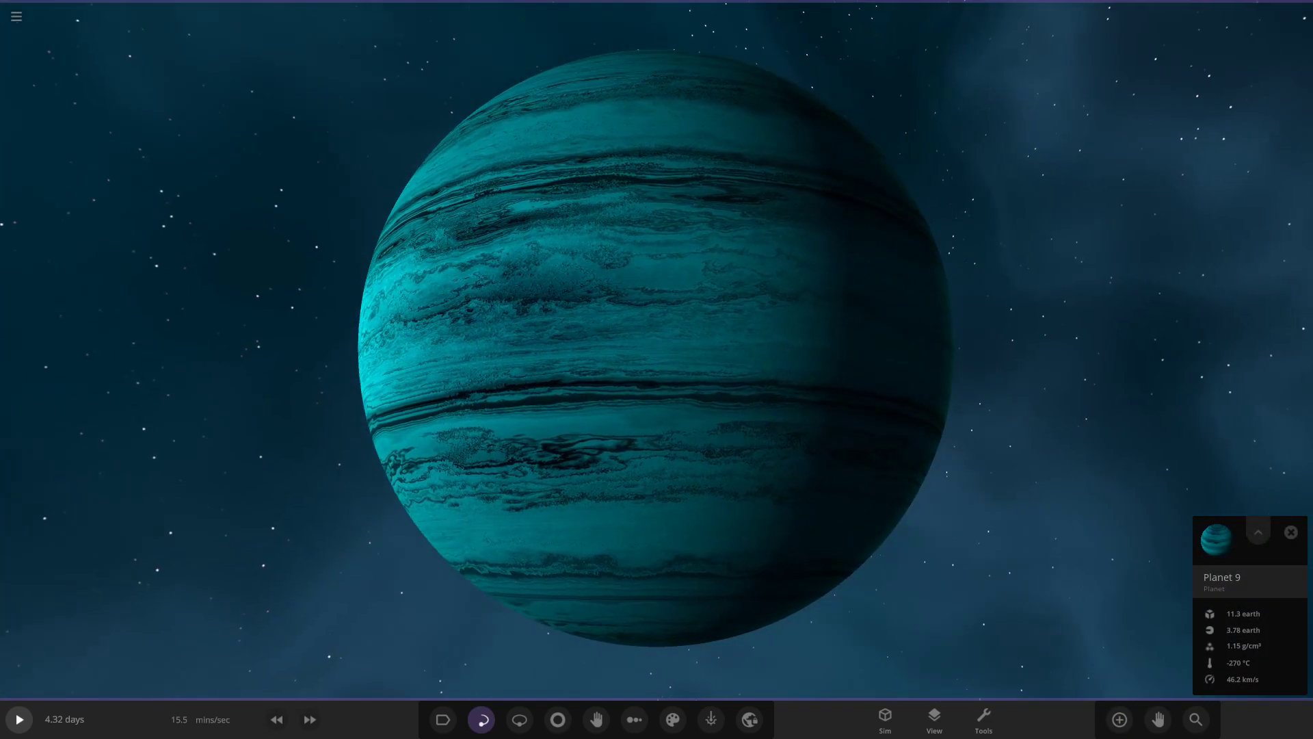
pyautogui.moveTo(657, 369); pyautogui.dragTo(769, 311)
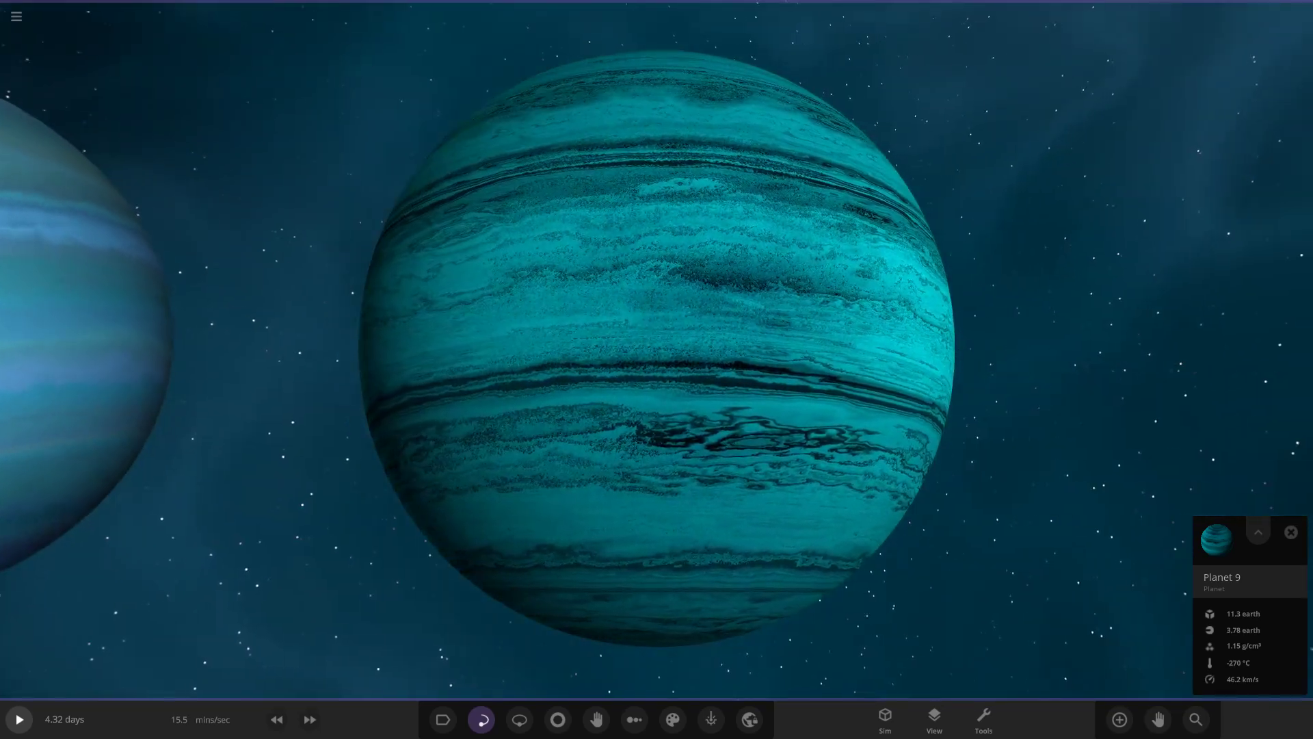
pyautogui.press('a')
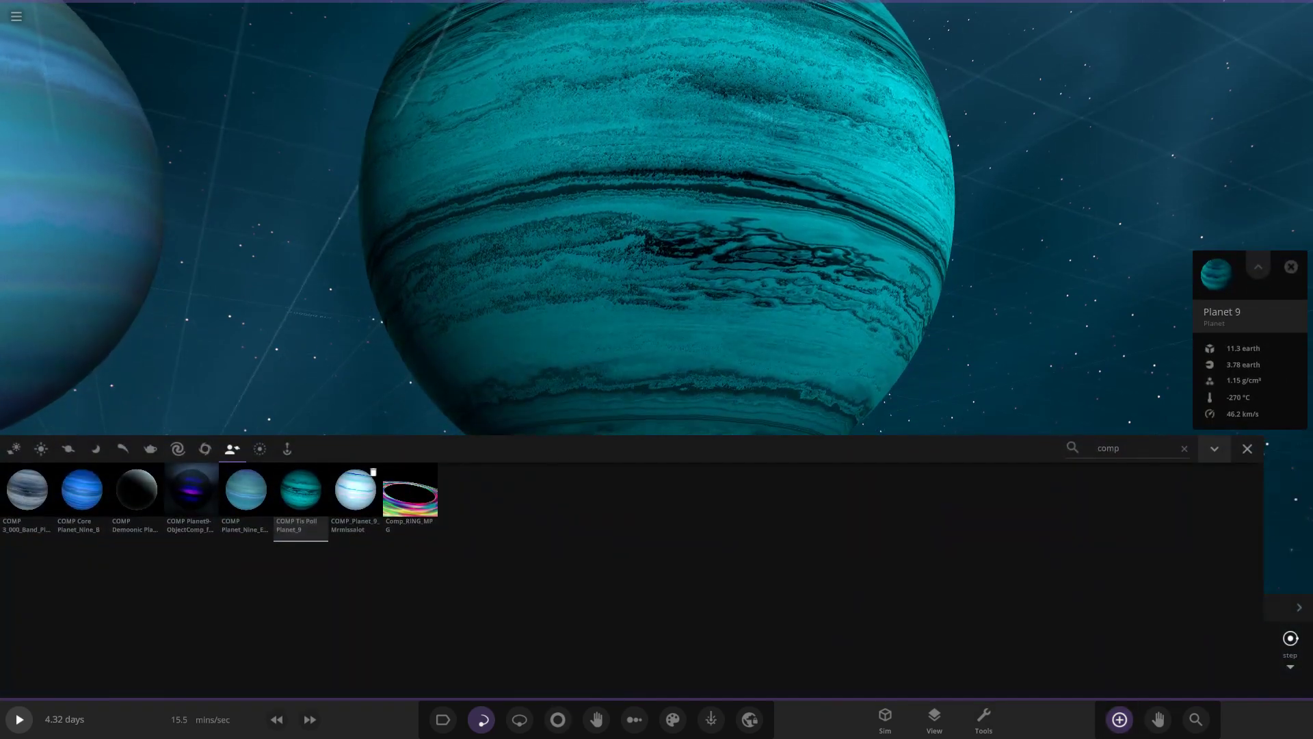
pyautogui.scroll(-4, 756, 332)
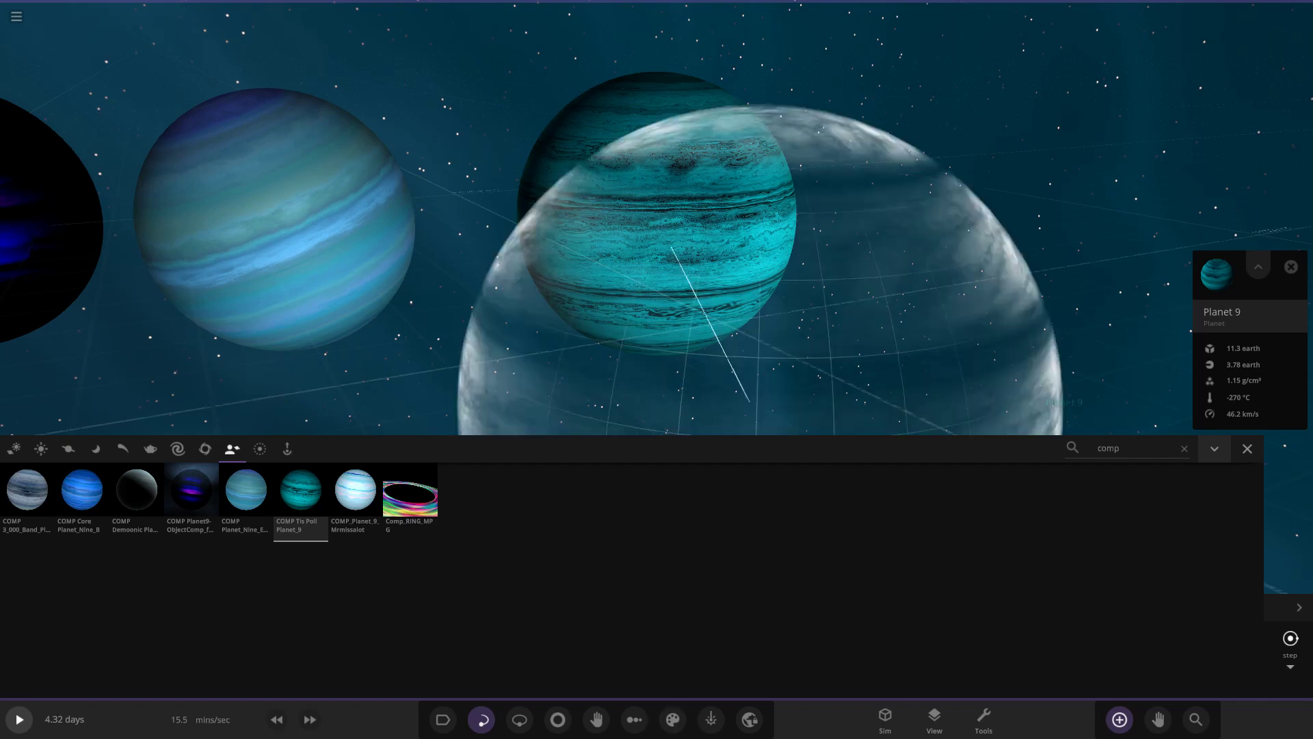
pyautogui.click(1247, 448)
# Review the whole line-up of planets from a distance and then the teal planet with its neighbours
pyautogui.scroll(-4, 656, 350)
pyautogui.moveTo(821, 350); pyautogui.dragTo(568, 205)
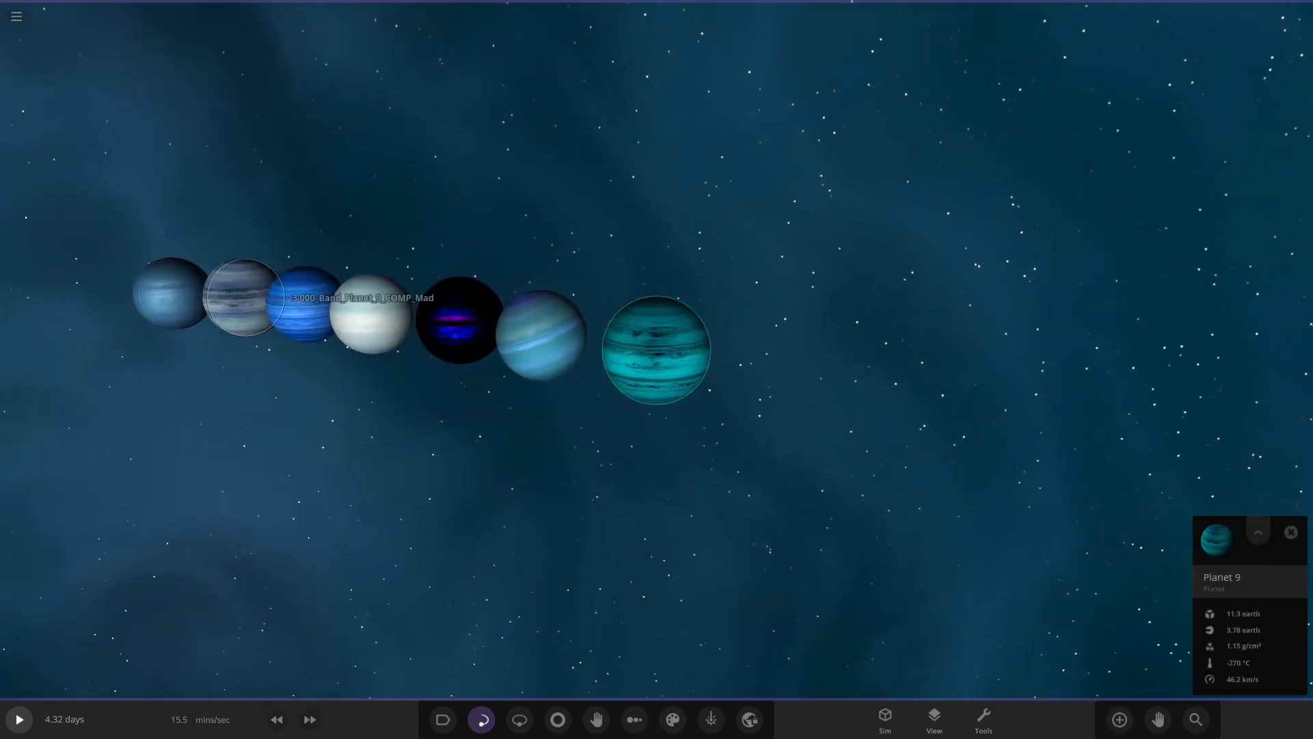
pyautogui.scroll(5, 657, 350)
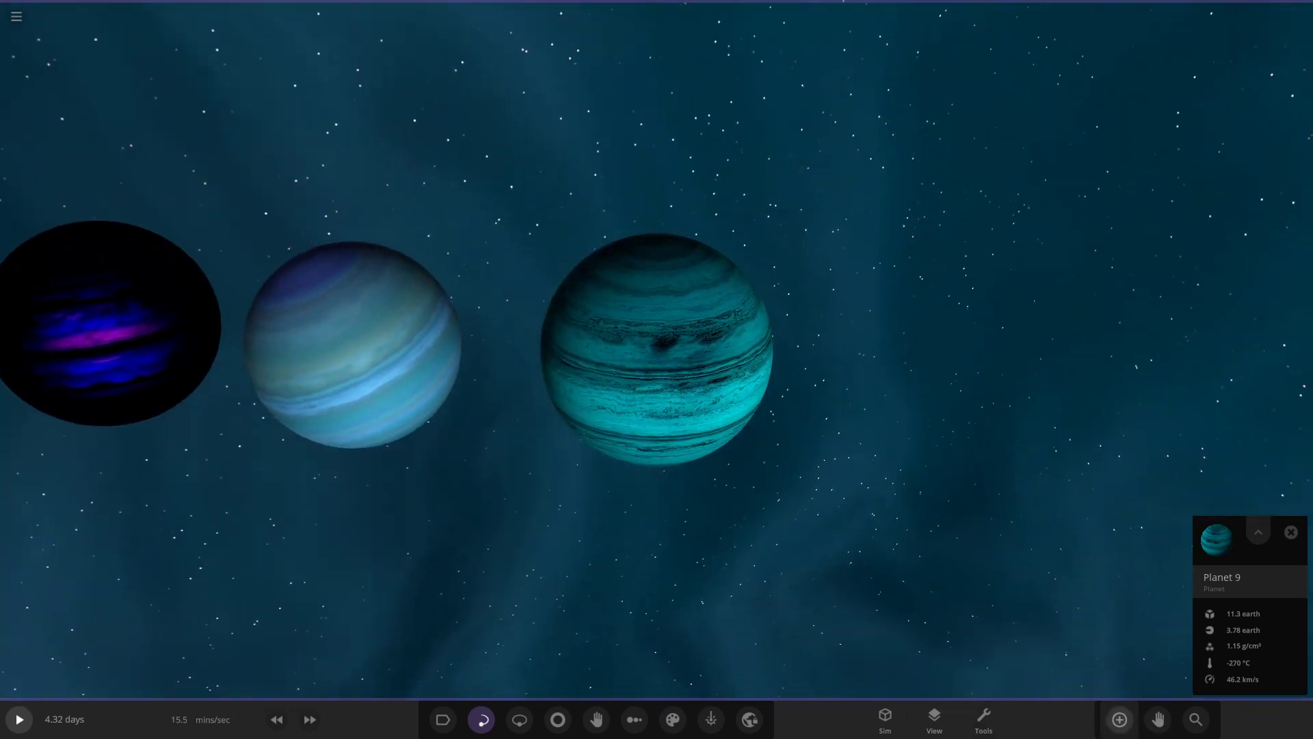
# Add the COMP Planet 9 Mrmissalot user object beside the teal planet, close the object library and focus the view on it
pyautogui.click(1119, 719)
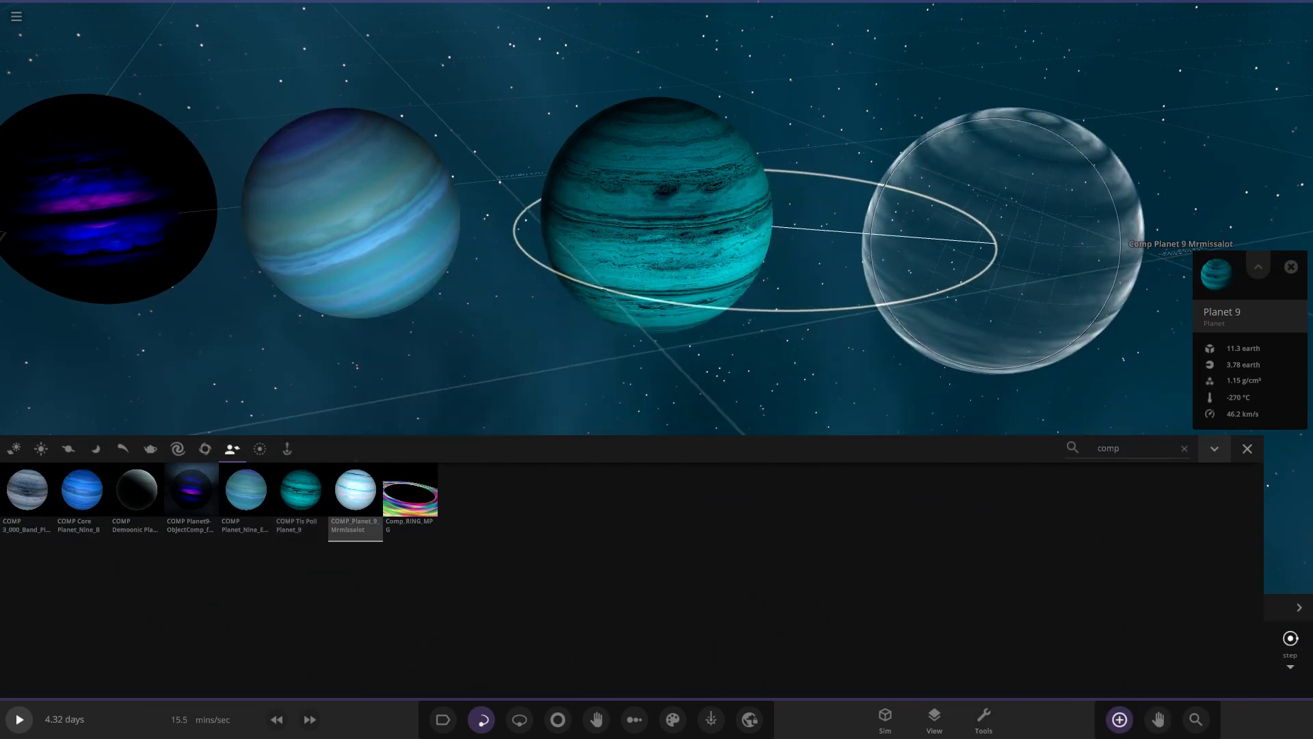
pyautogui.click(1246, 448)
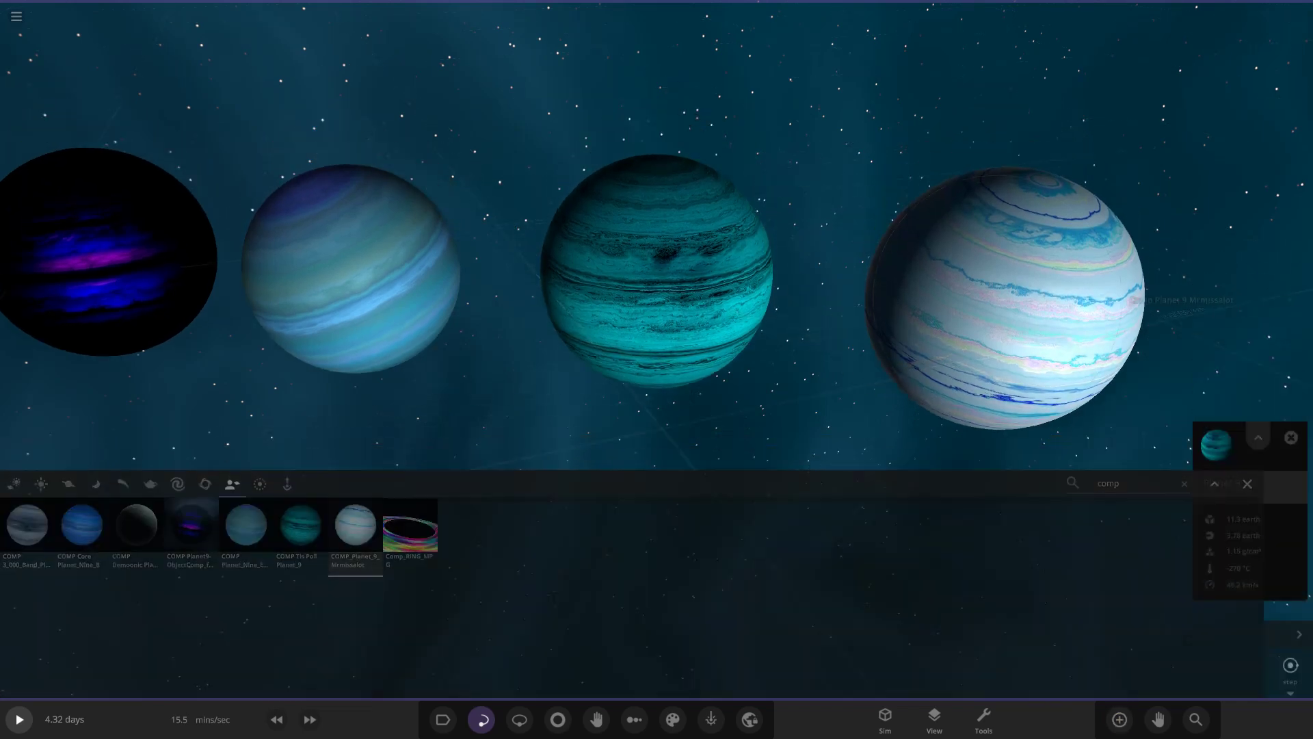
pyautogui.doubleClick(1004, 238)
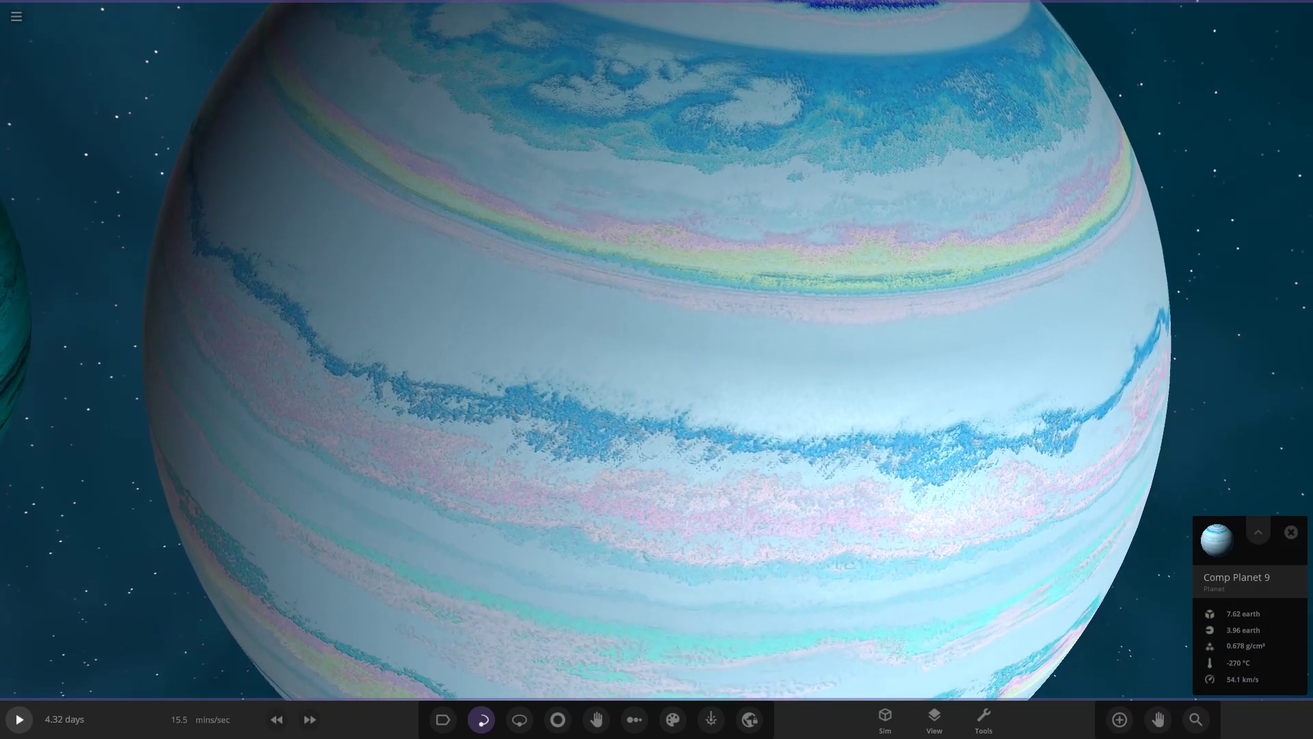
pyautogui.scroll(-3, 657, 348)
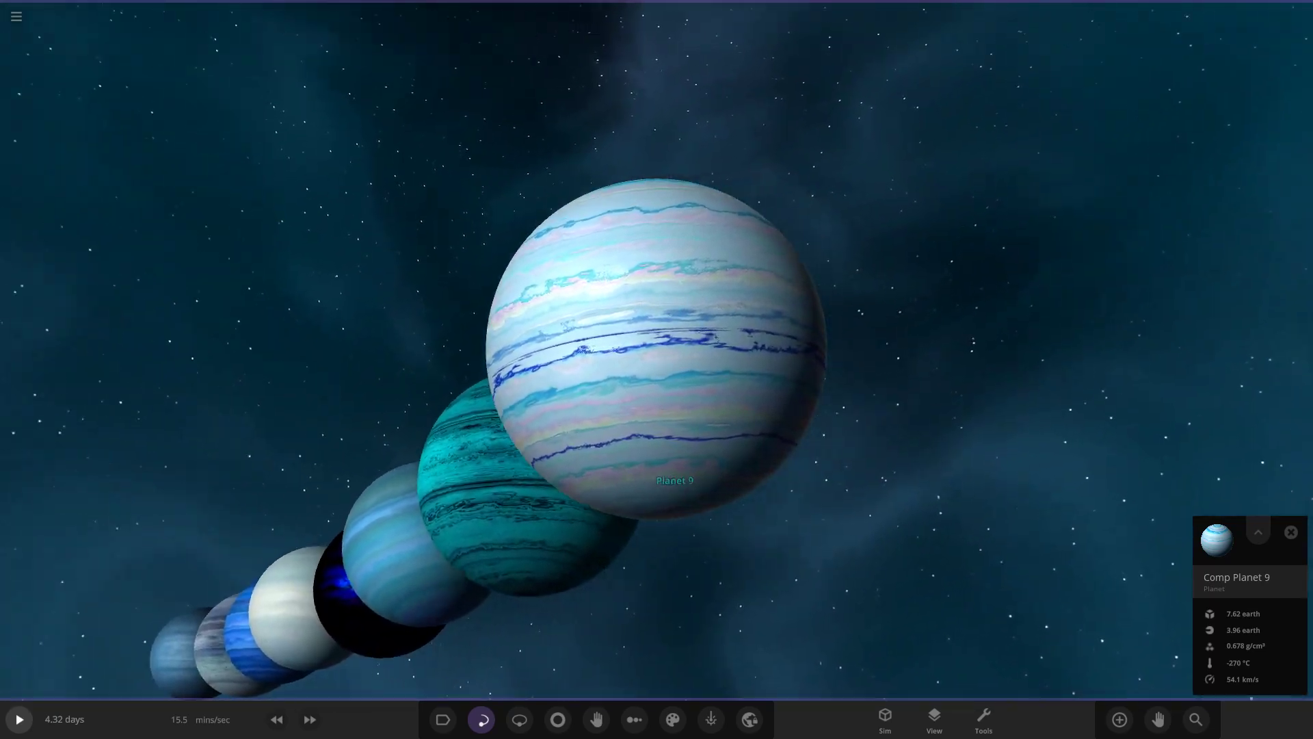
pyautogui.scroll(-3, 657, 350)
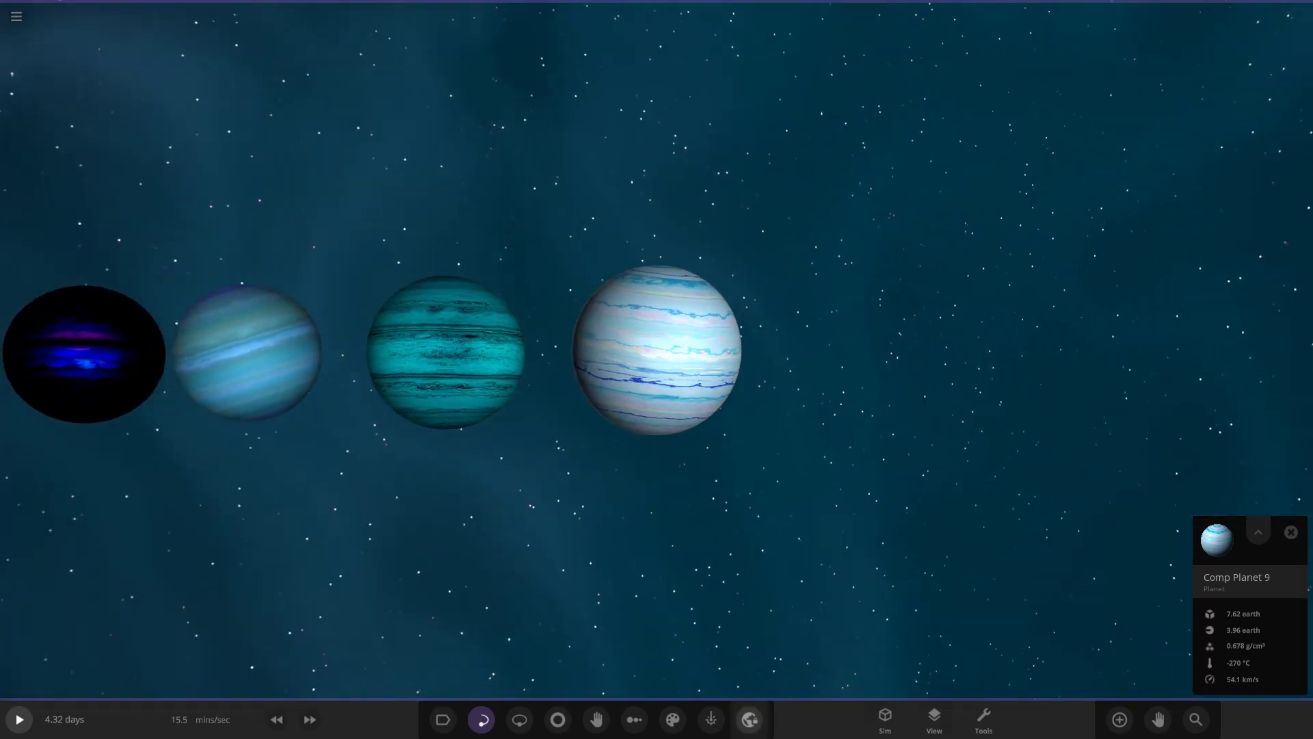
# Arrange all the planets by 1D Radius in Chart View and make that arrangement live in the simulation
pyautogui.click(634, 718)
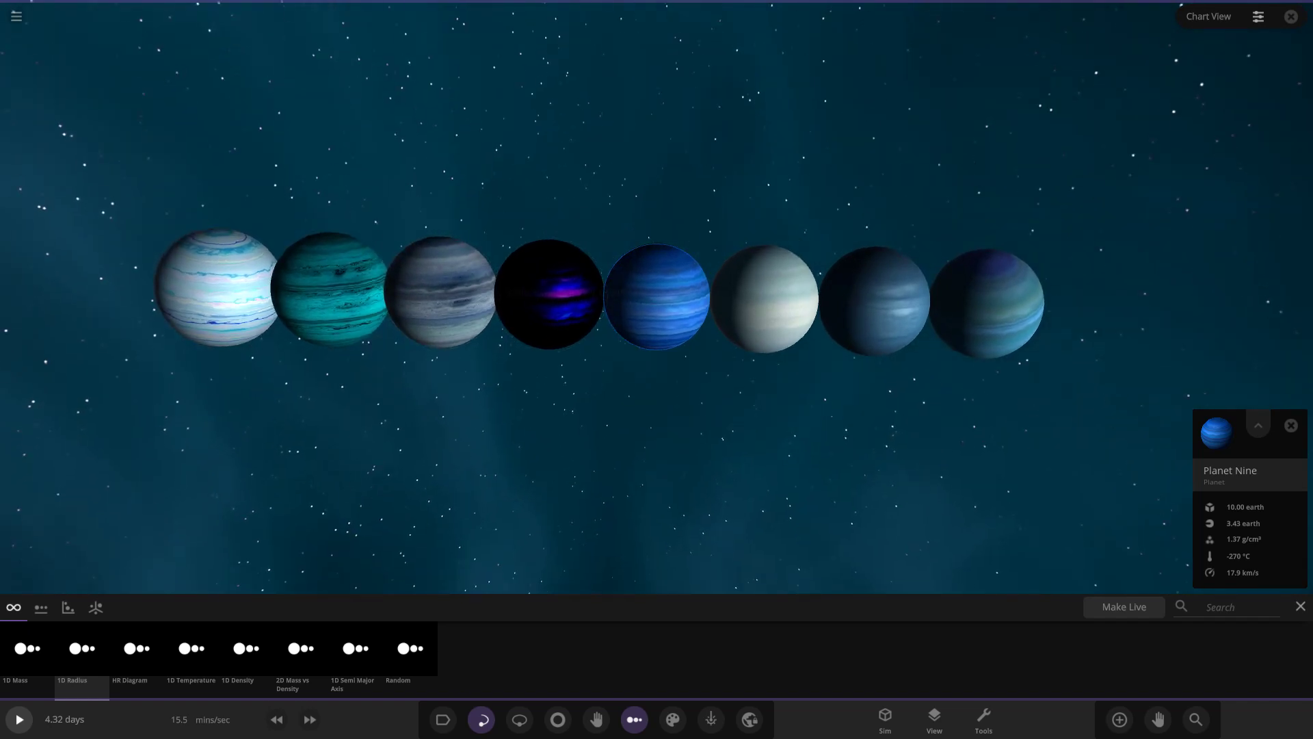
pyautogui.doubleClick(985, 303)
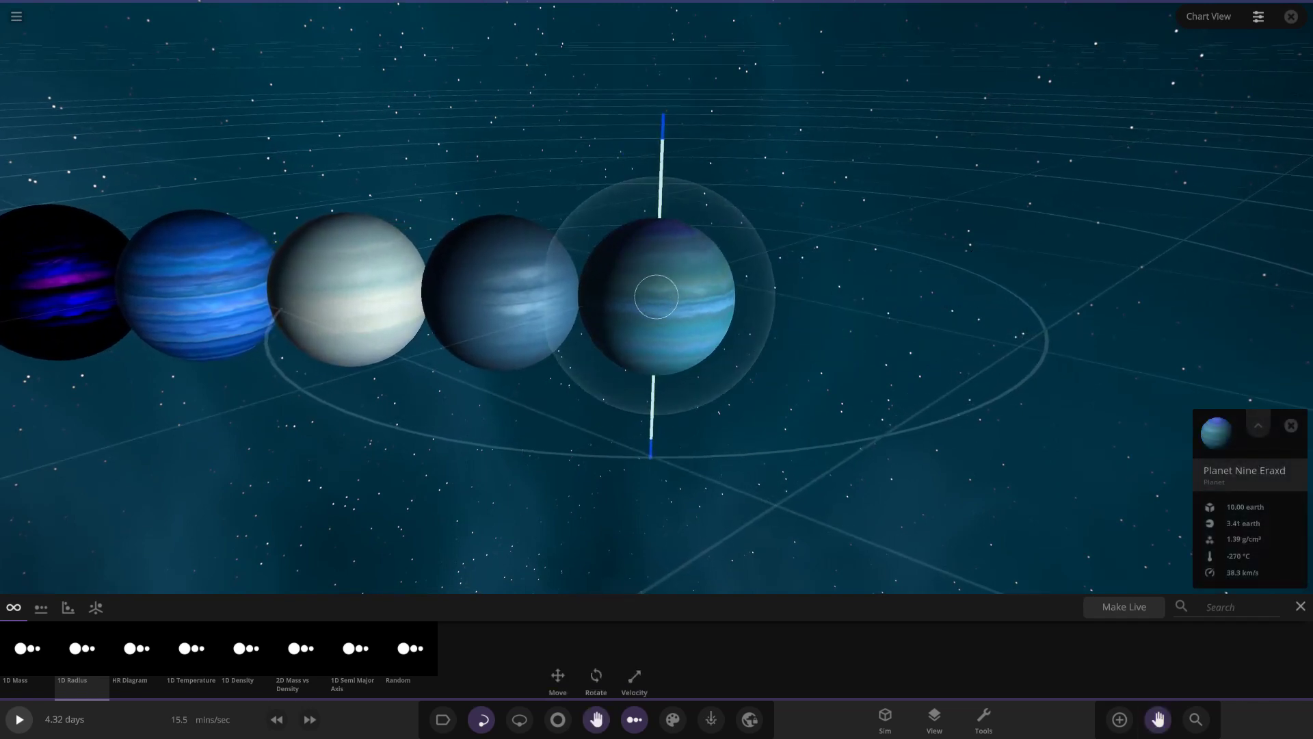
pyautogui.press('Escape')
pyautogui.scroll(-2, 657, 297)
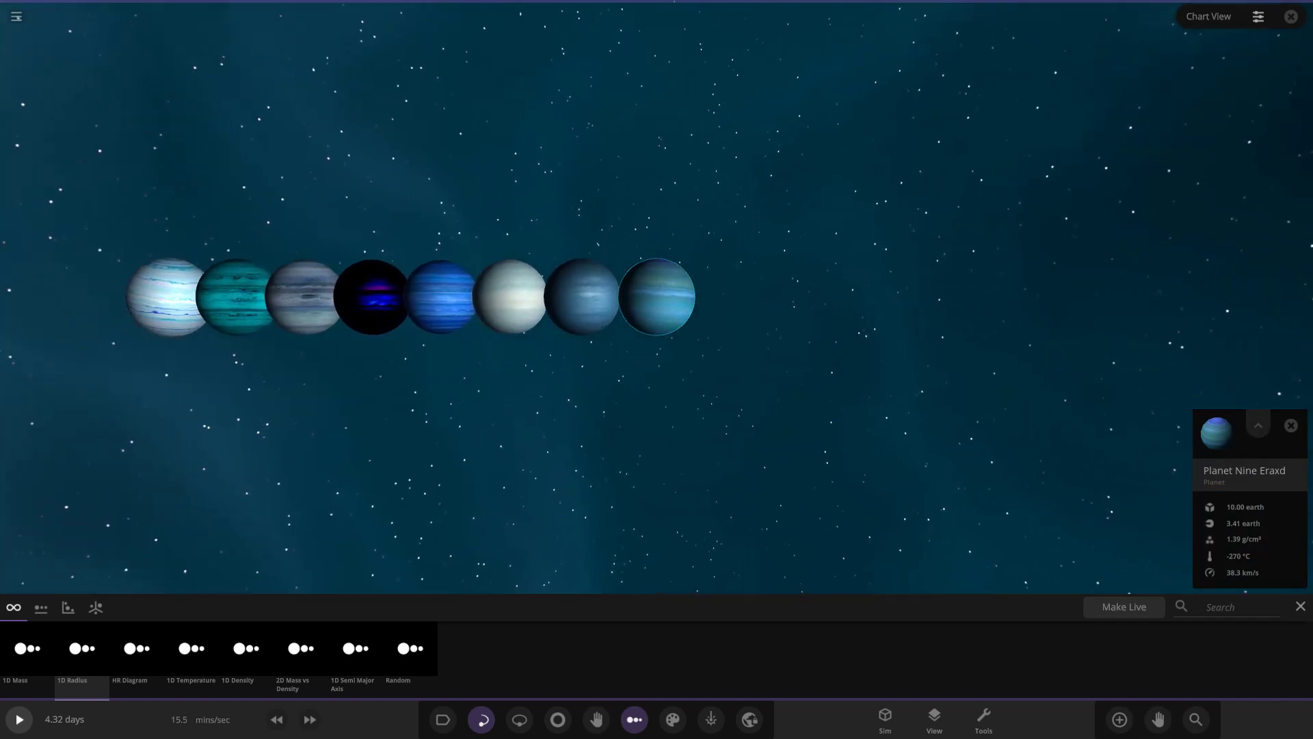
pyautogui.click(656, 297)
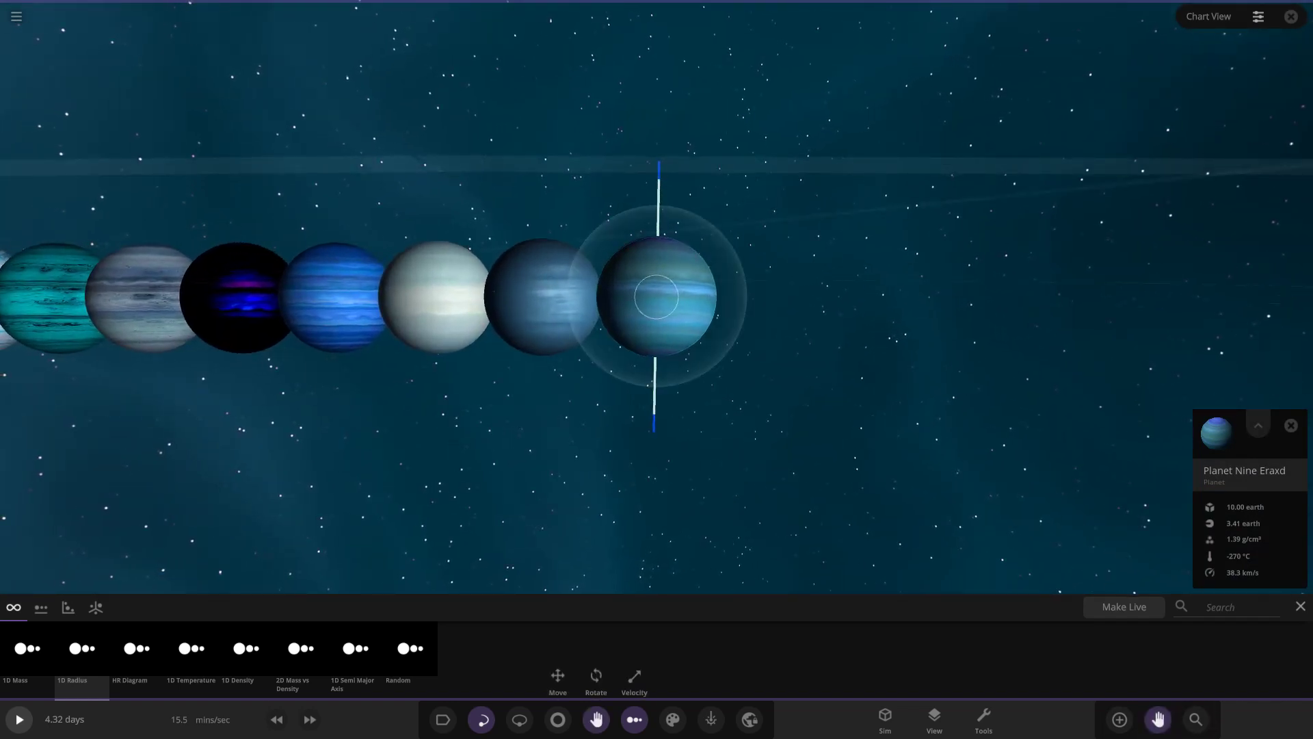
pyautogui.scroll(-2, 657, 296)
pyautogui.scroll(-3, 657, 297)
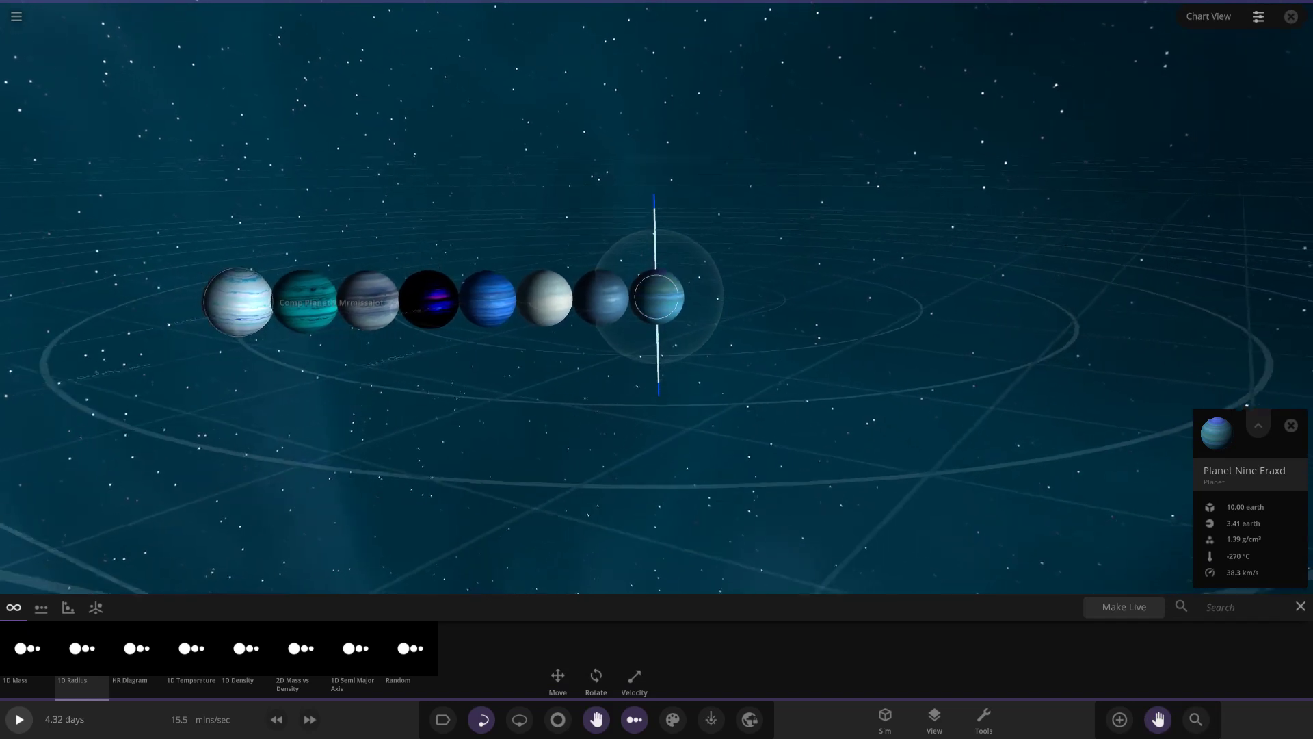
pyautogui.click(252, 302)
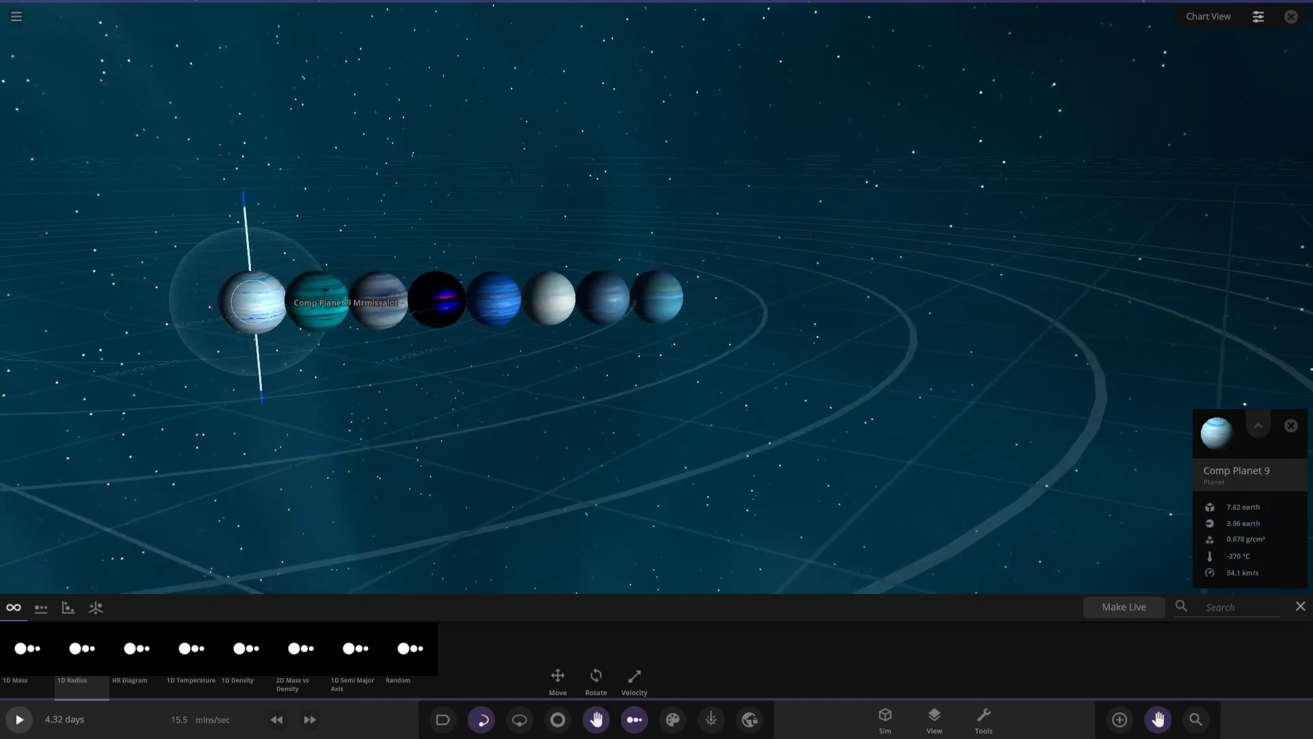
pyautogui.click(1124, 606)
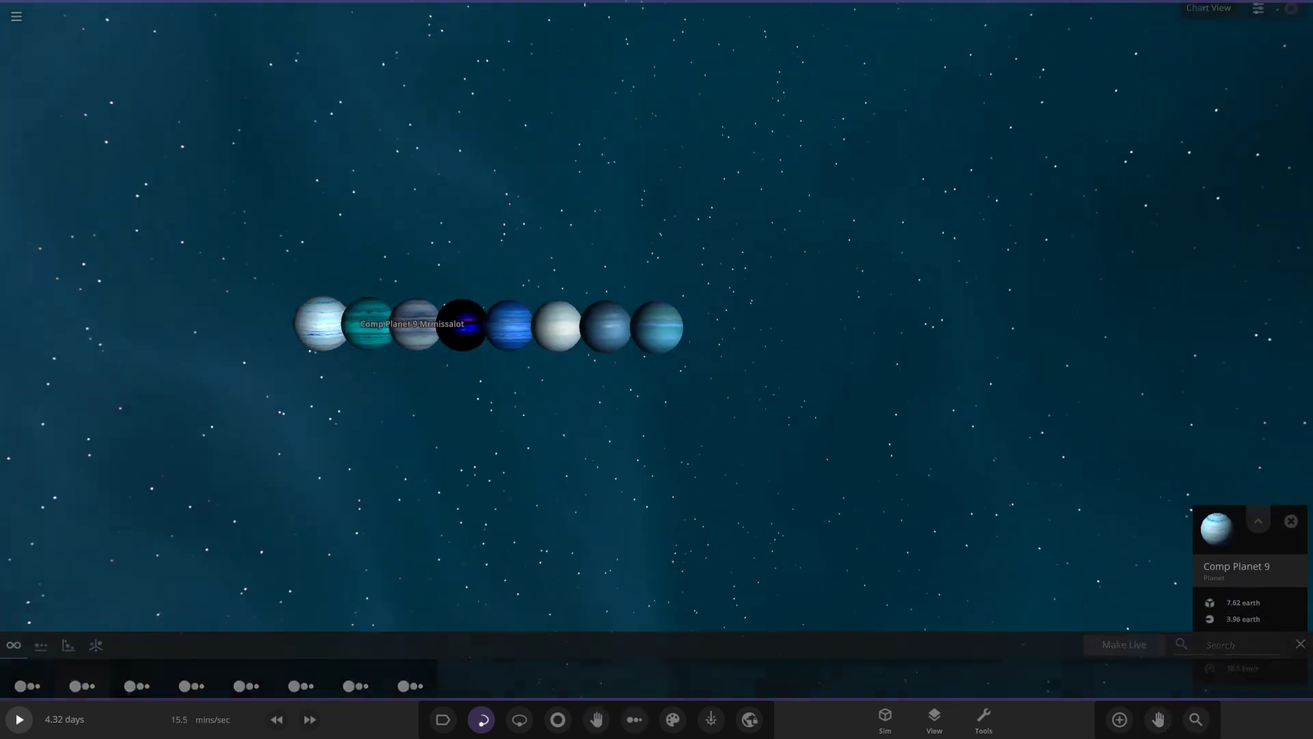
# Examine the white planet with pastel bands up close and from different angles at the end of the line-up
pyautogui.scroll(4, 657, 348)
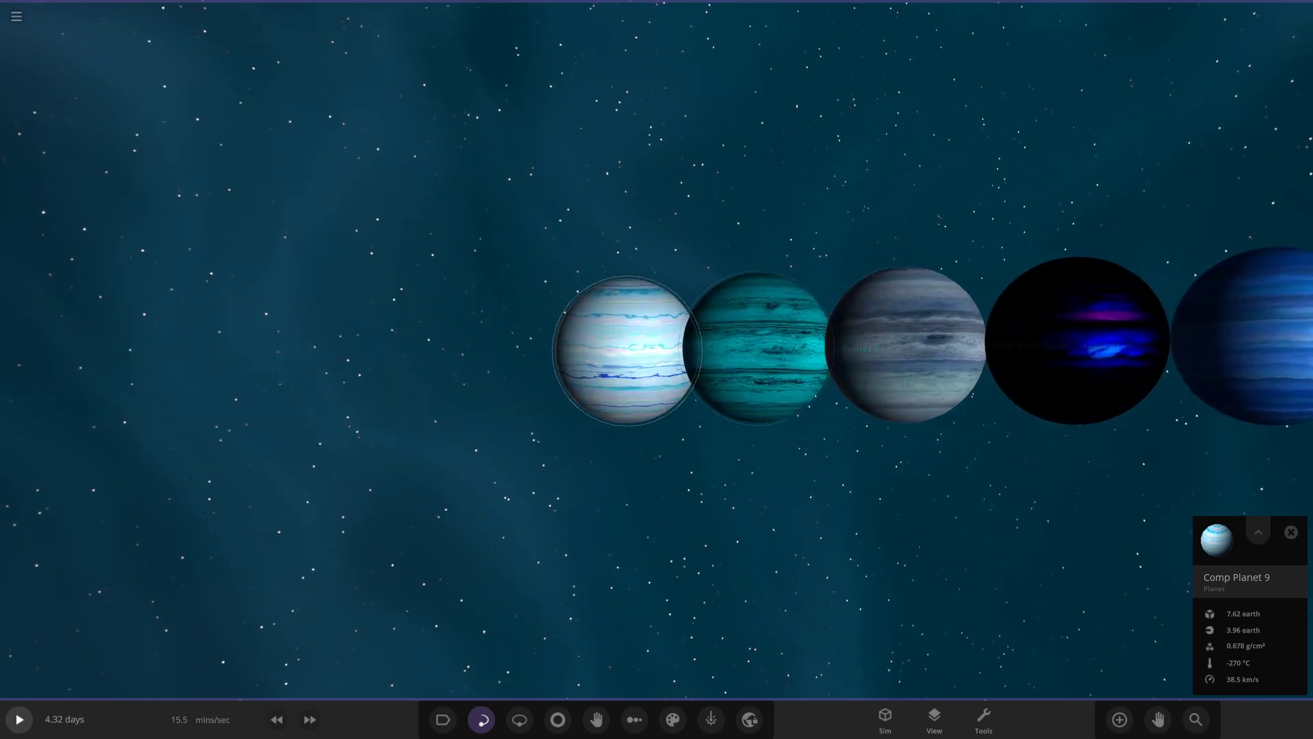
pyautogui.click(1157, 719)
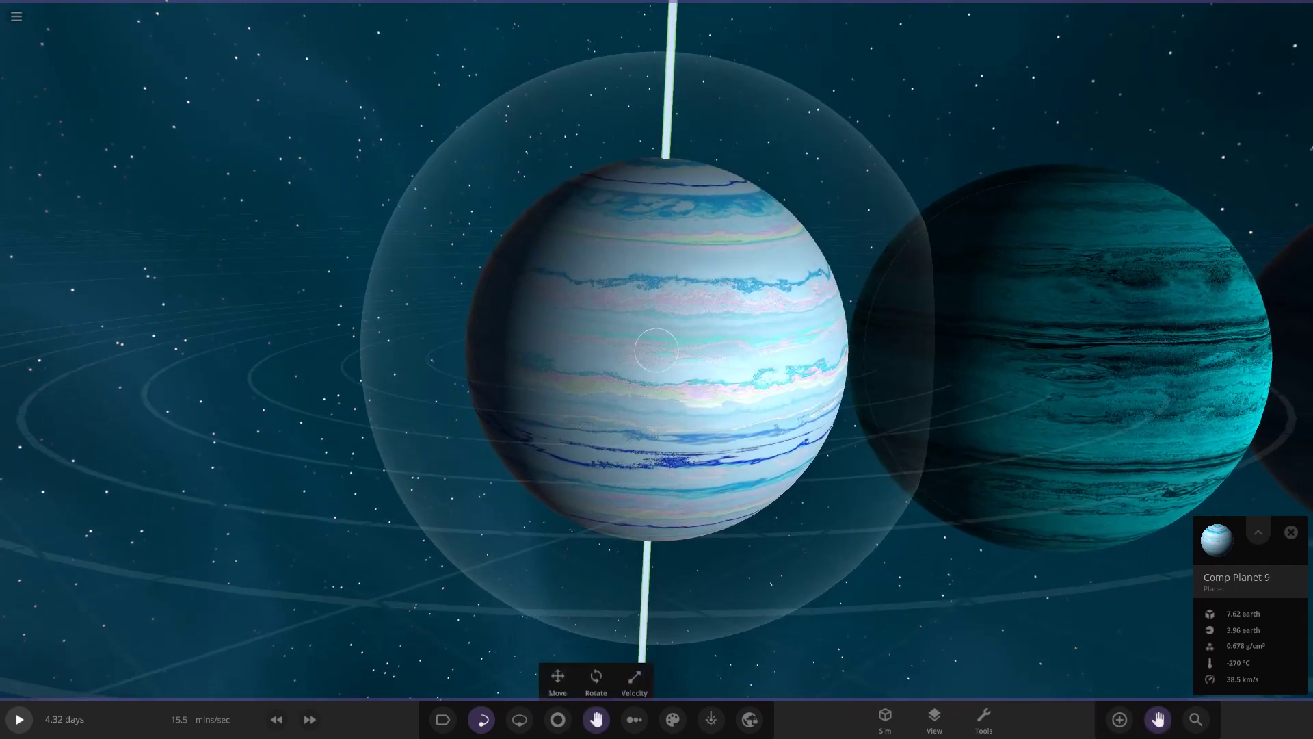
pyautogui.press('Escape')
pyautogui.scroll(5, 656, 350)
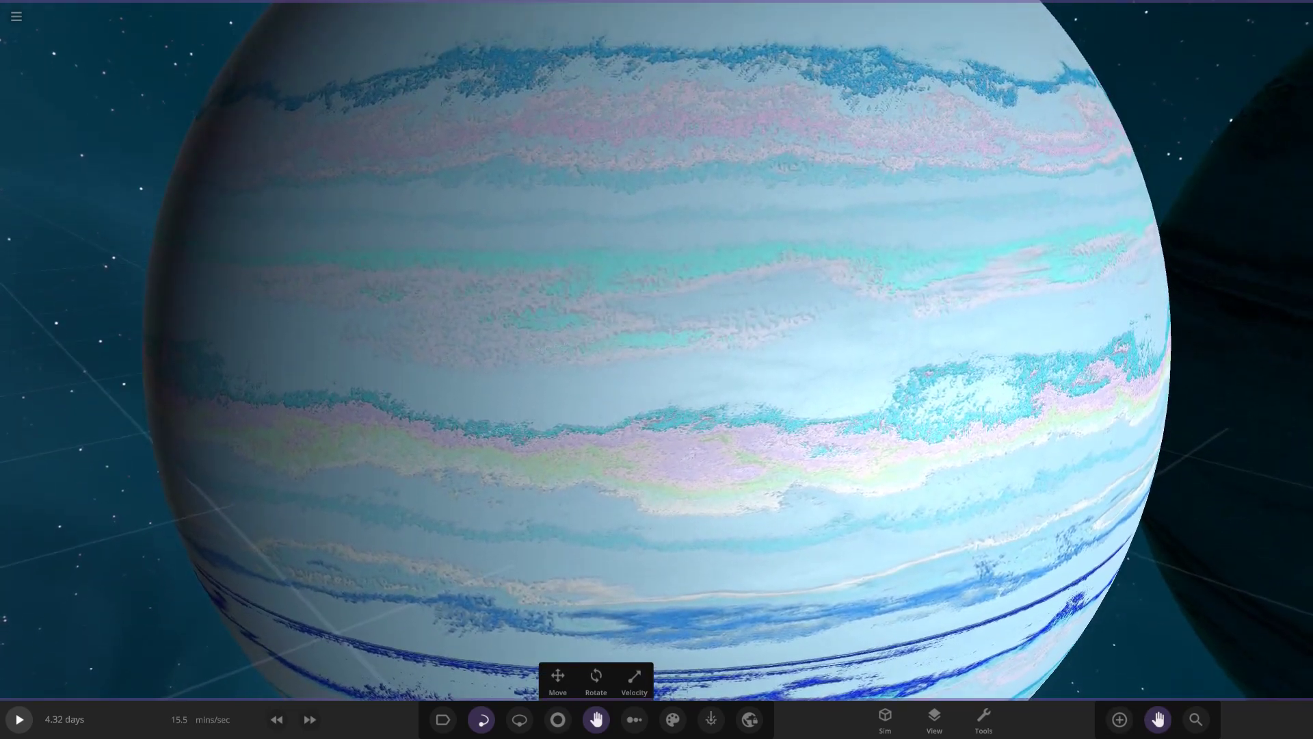
pyautogui.scroll(-4, 656, 349)
pyautogui.press('Escape')
pyautogui.scroll(2, 656, 349)
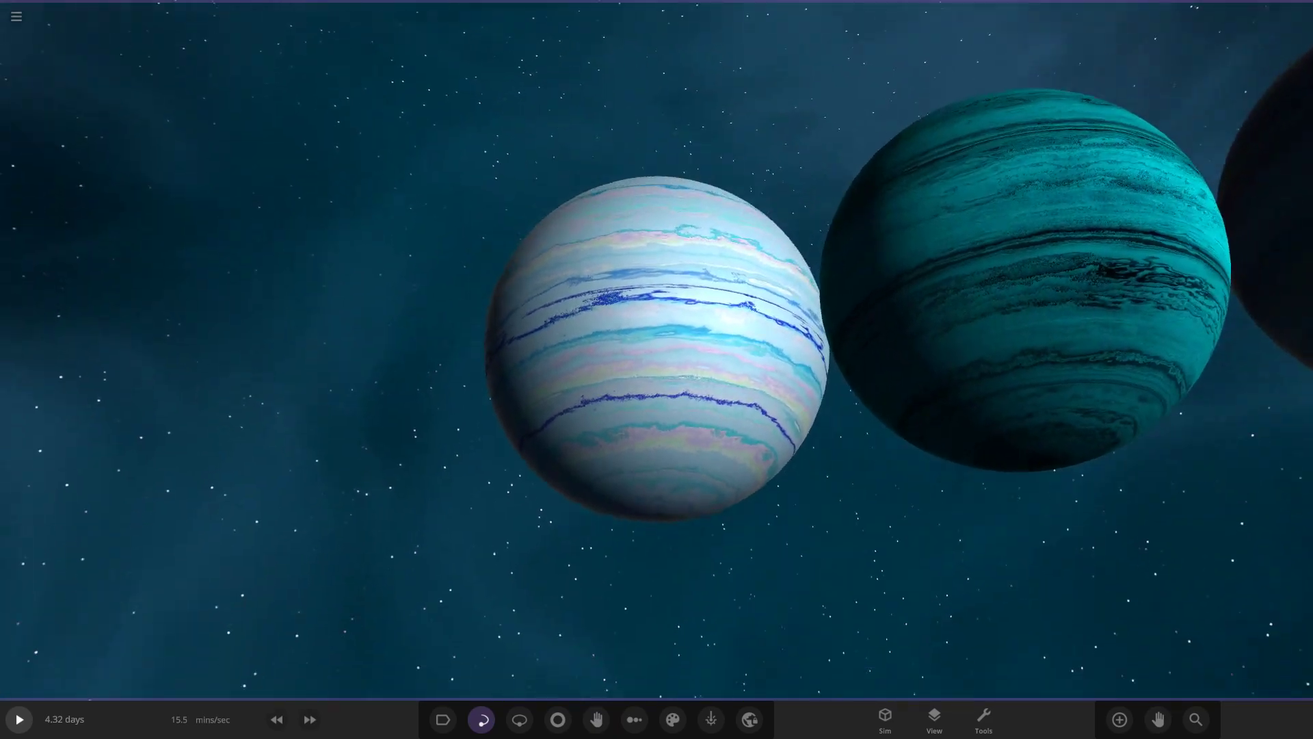
# Focus on the grey-blue banded planet, check its entry among the comp user objects, and examine its surface
pyautogui.doubleClick(1015, 345)
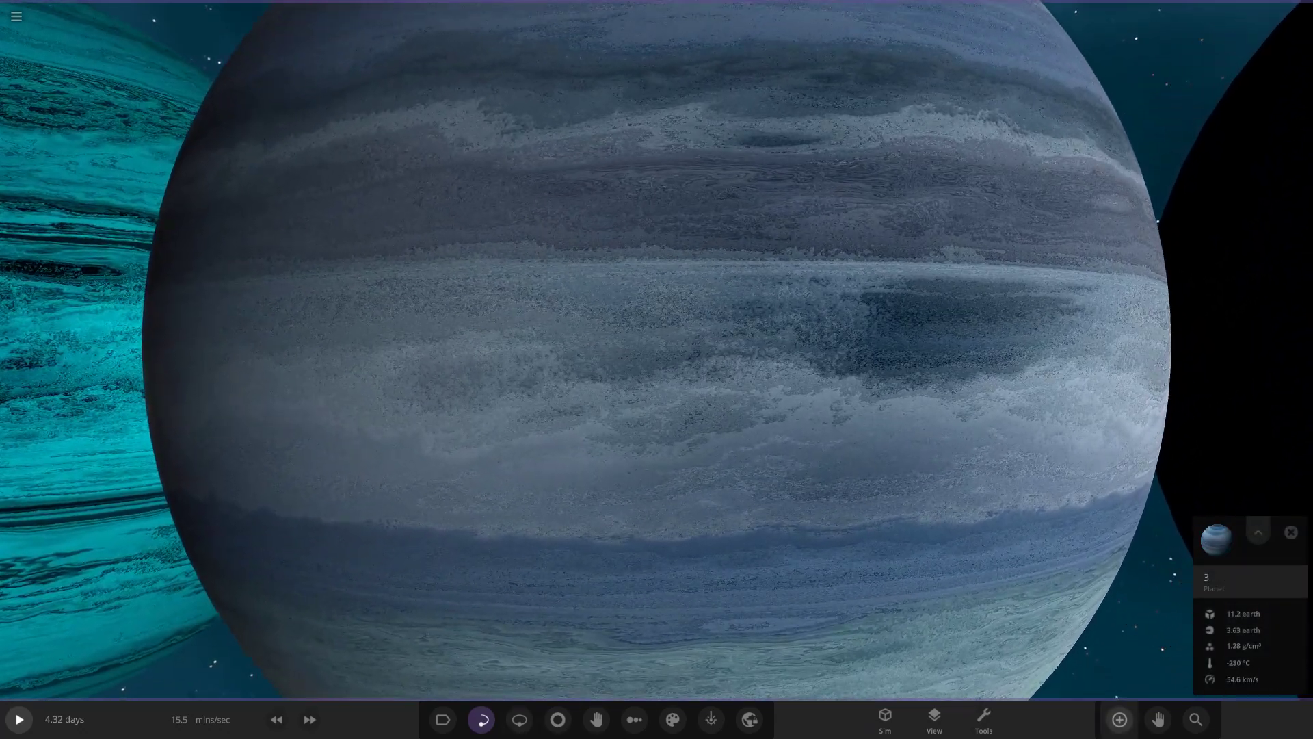
pyautogui.click(1119, 719)
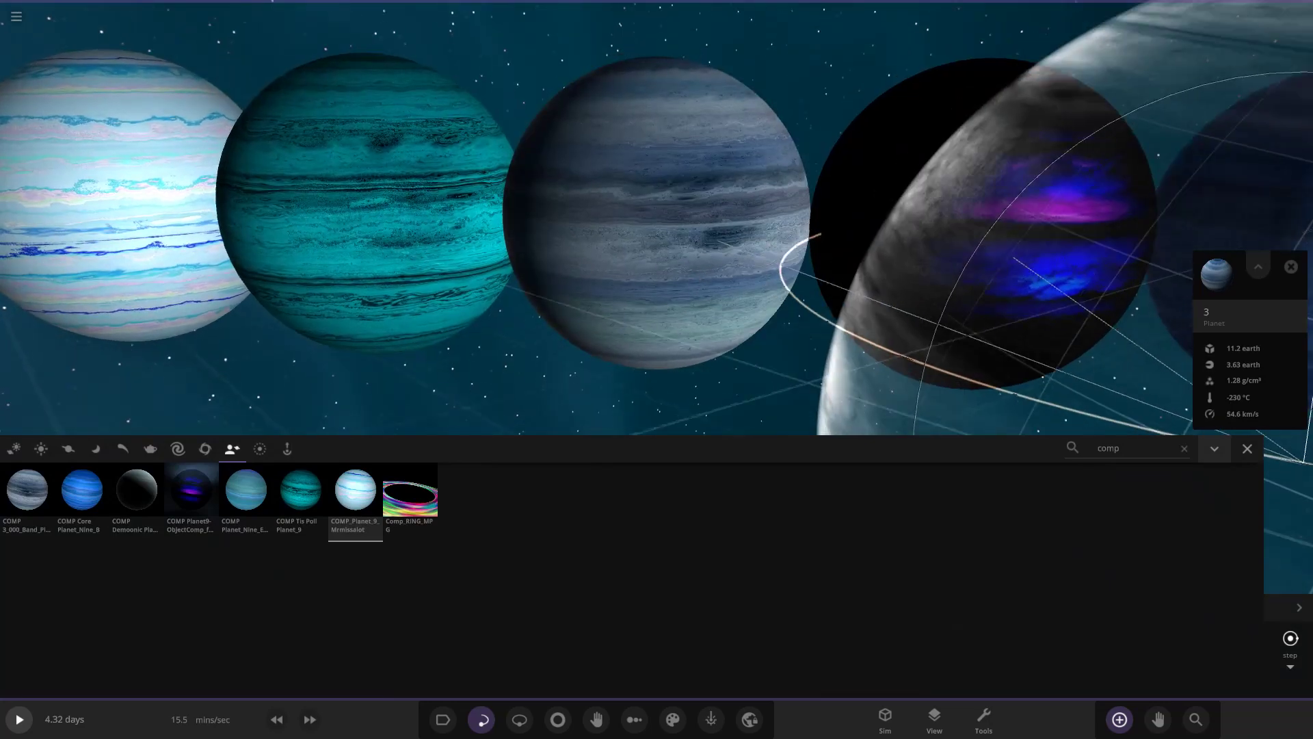
pyautogui.click(1246, 449)
pyautogui.scroll(3, 657, 348)
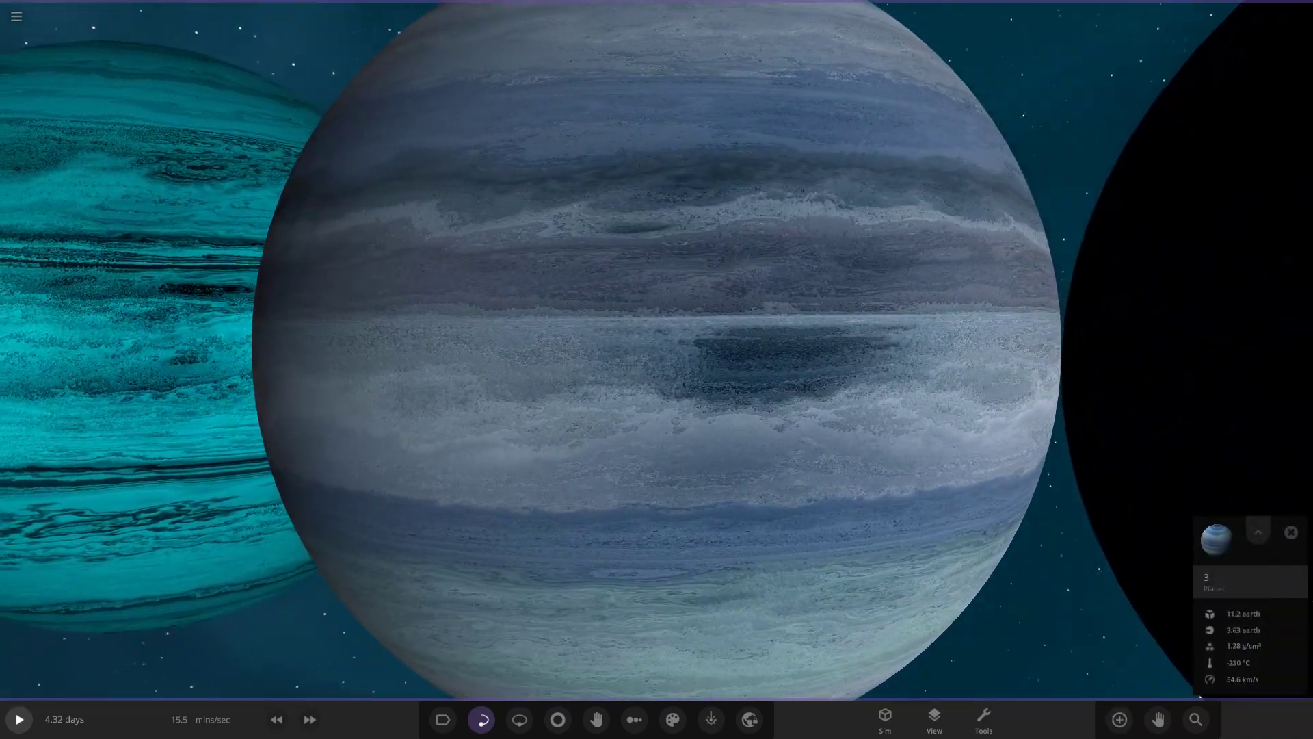
pyautogui.moveTo(656, 369); pyautogui.dragTo(705, 184)
# Examine the black planet with blue and magenta bands and view its appearance properties
pyautogui.scroll(-3, 656, 348)
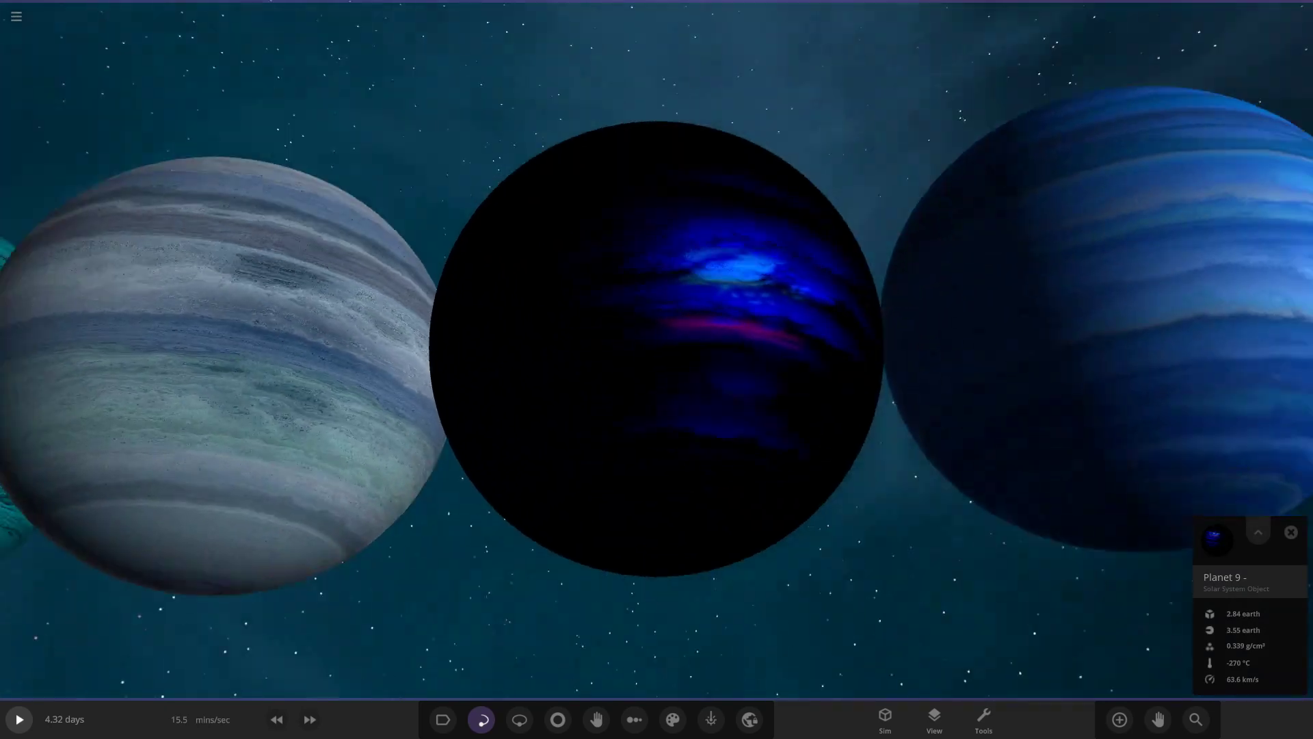
pyautogui.scroll(-1, 656, 348)
pyautogui.moveTo(657, 369)
pyautogui.mouseDown()
pyautogui.moveTo(636, 301)
pyautogui.moveTo(656, 383)
pyautogui.mouseUp()
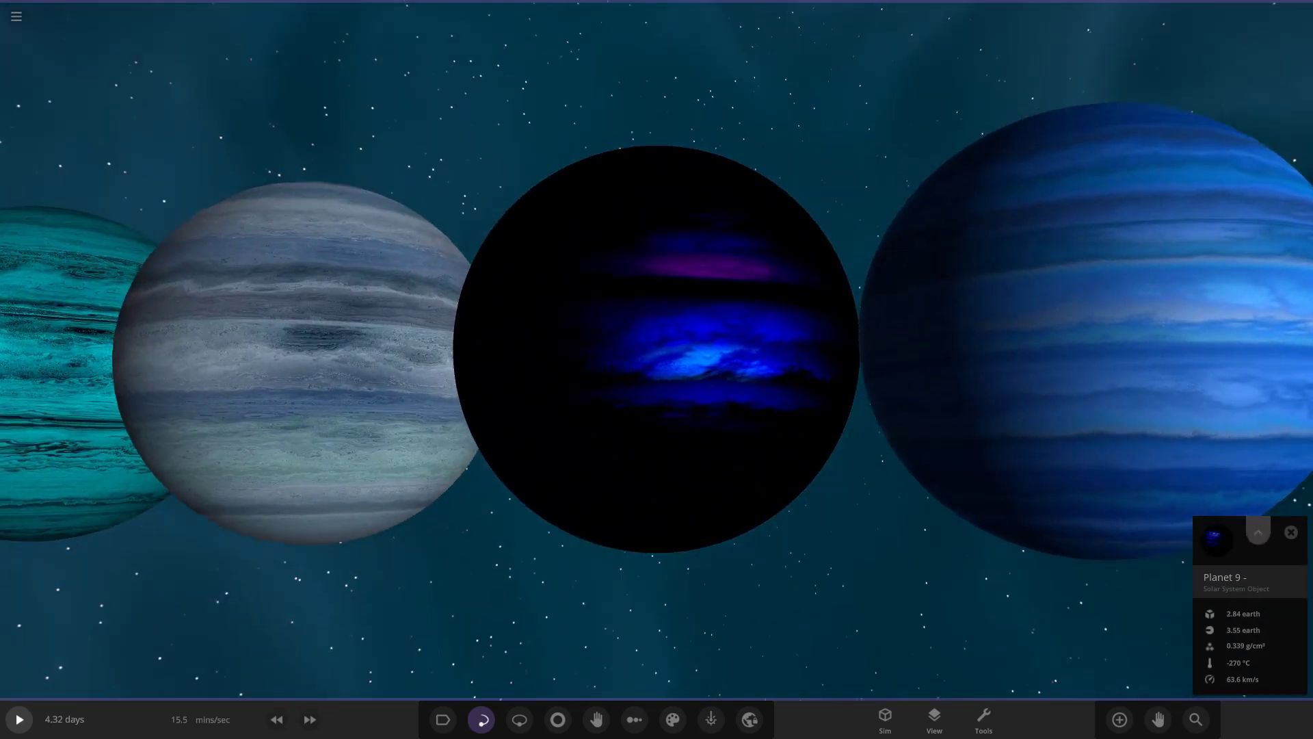
pyautogui.click(1258, 533)
pyautogui.click(1258, 231)
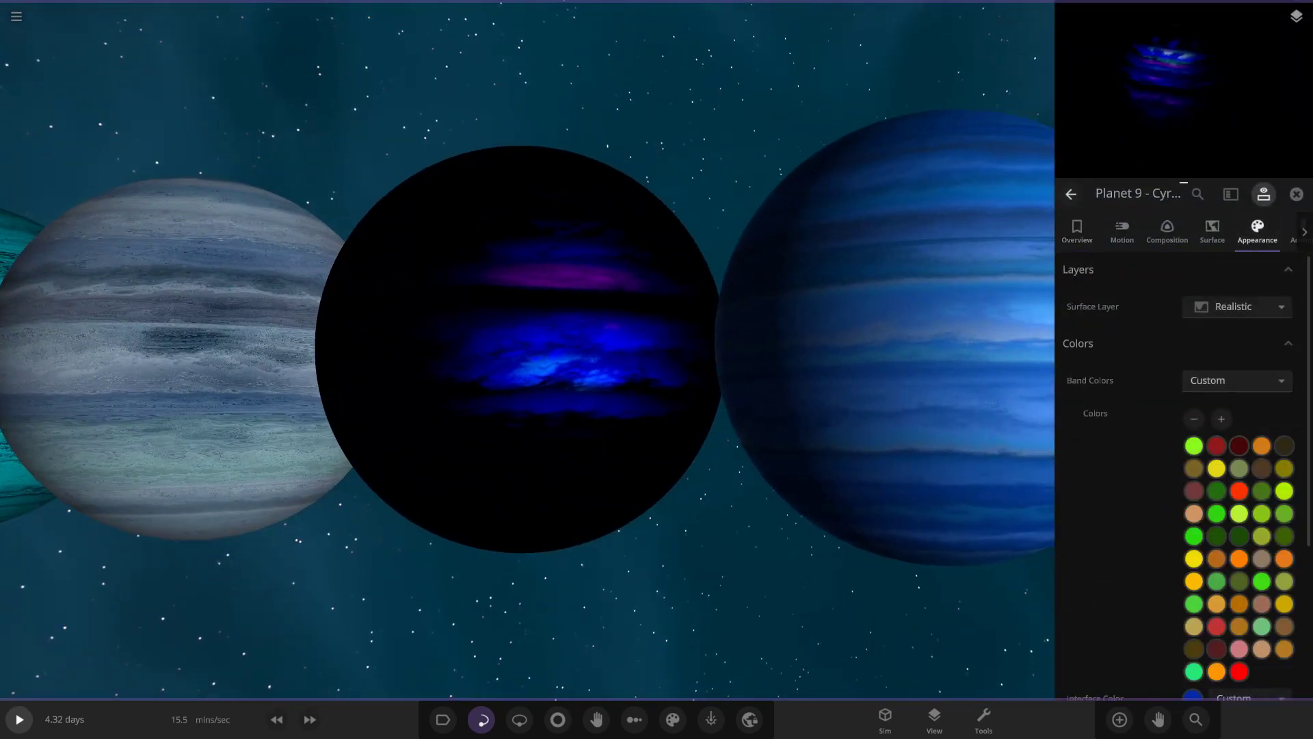
pyautogui.click(1296, 193)
pyautogui.scroll(2, 656, 369)
pyautogui.scroll(-3, 657, 370)
pyautogui.moveTo(656, 369); pyautogui.dragTo(711, 404)
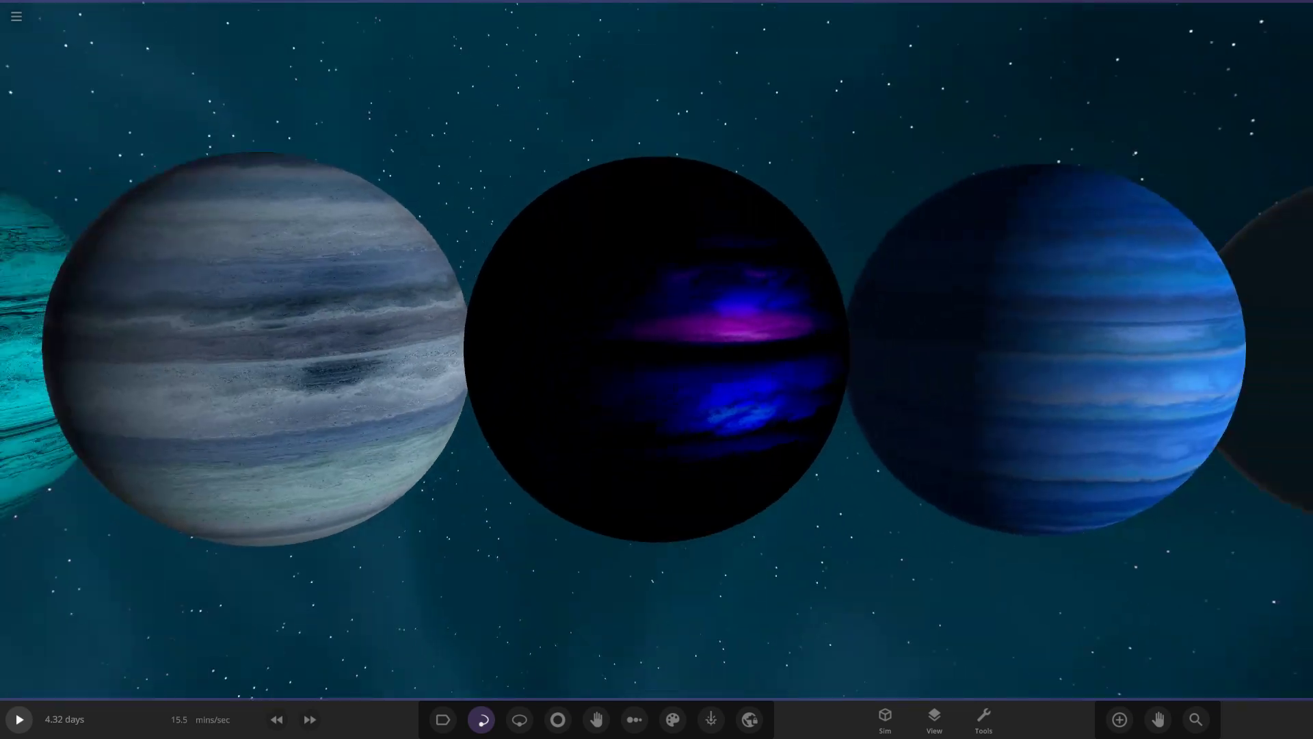
pyautogui.click(1158, 719)
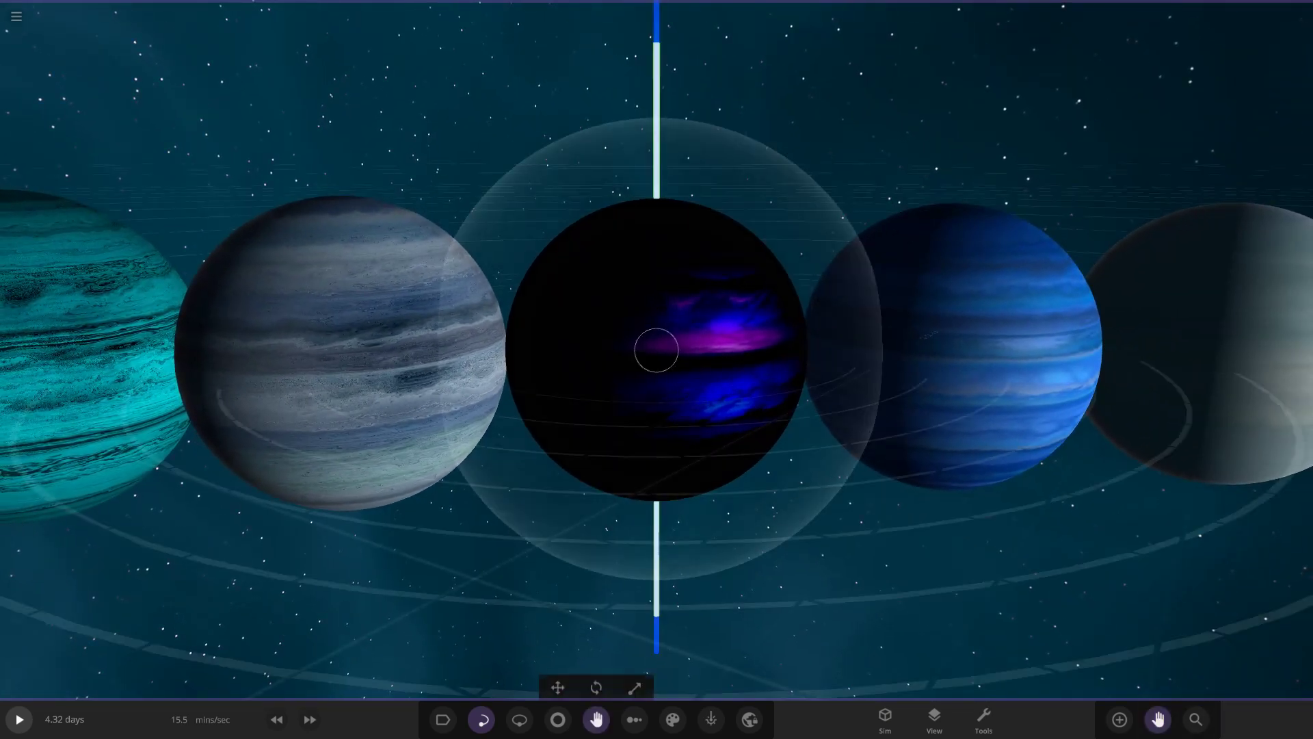
pyautogui.press('Escape')
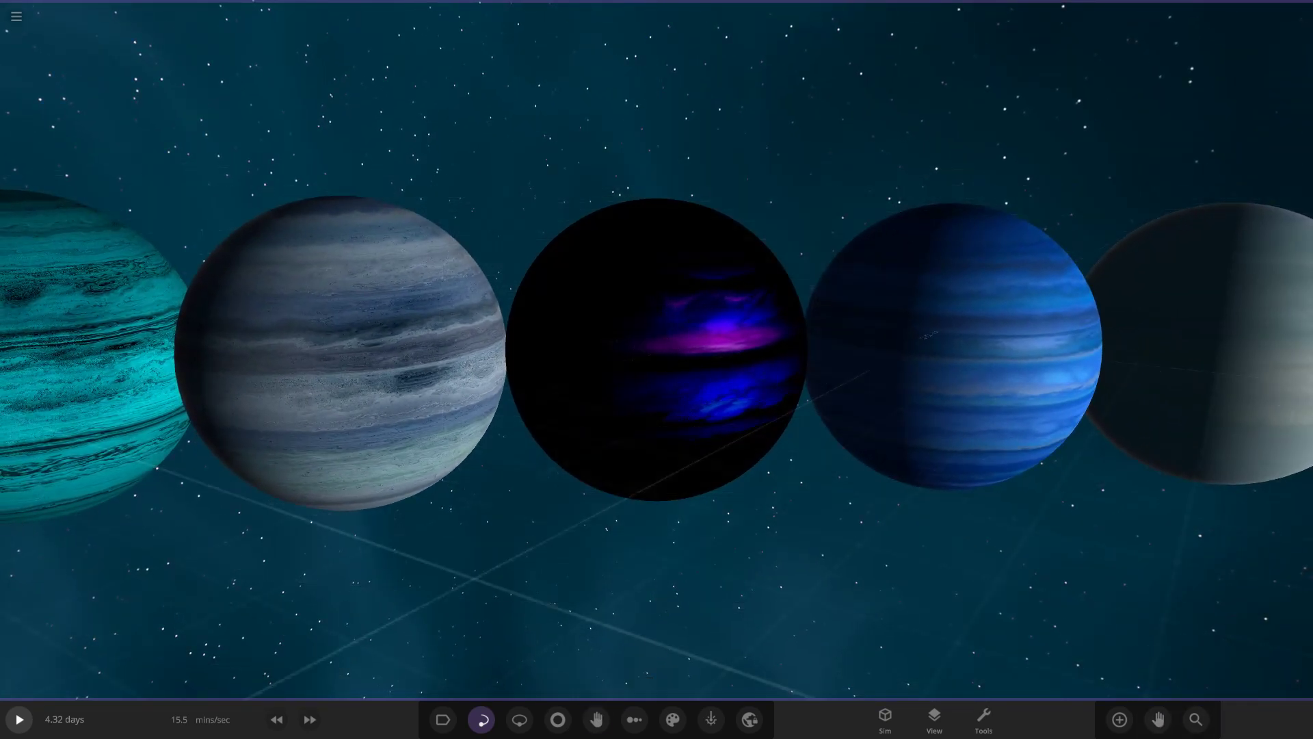
# Examine the bright blue planet and check the COMP Core Planet_Nine_B entry in the object library
pyautogui.scroll(3, 656, 349)
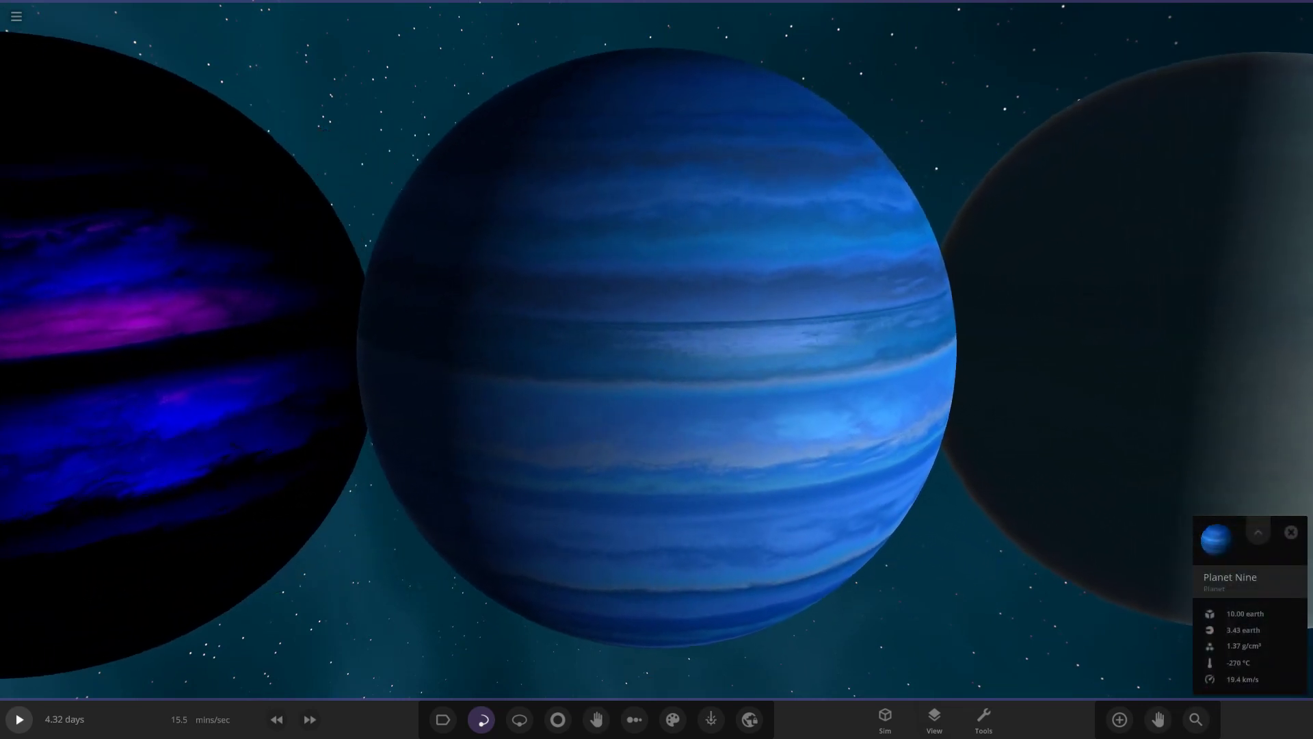
pyautogui.click(1120, 719)
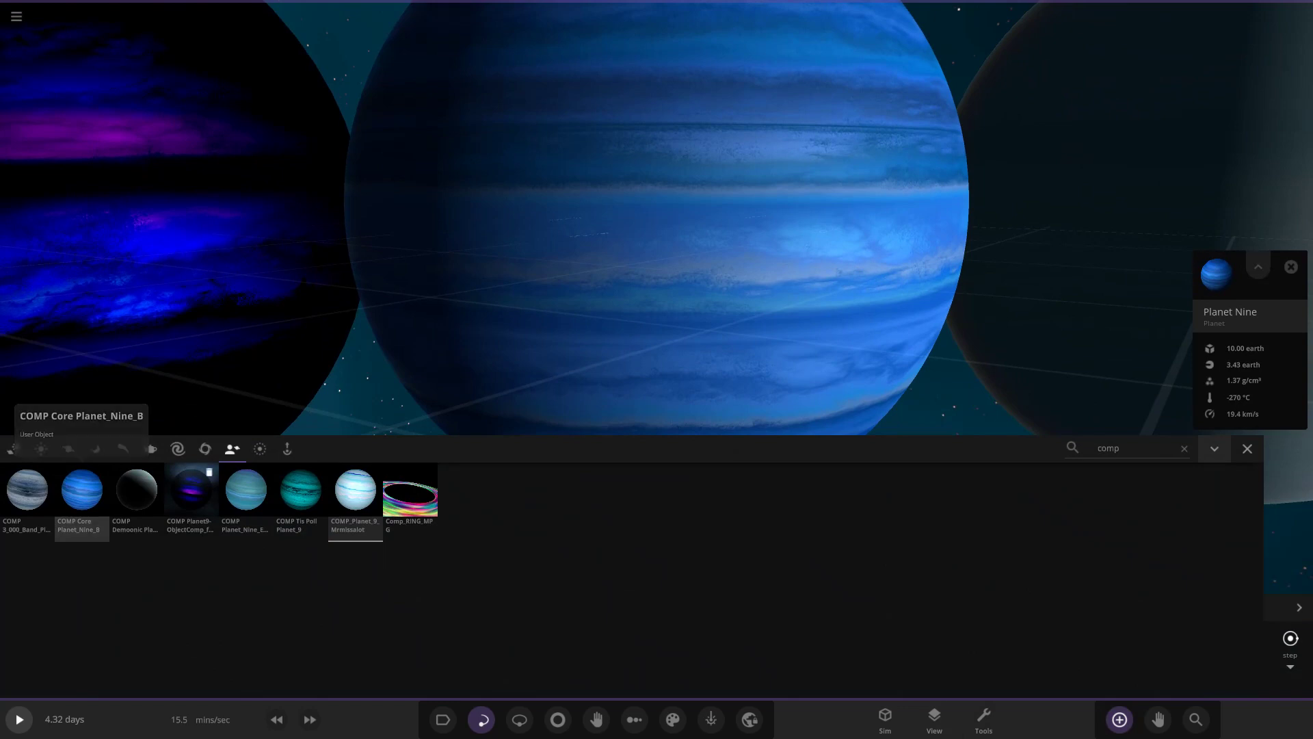
pyautogui.scroll(-3, 656, 219)
pyautogui.click(1247, 449)
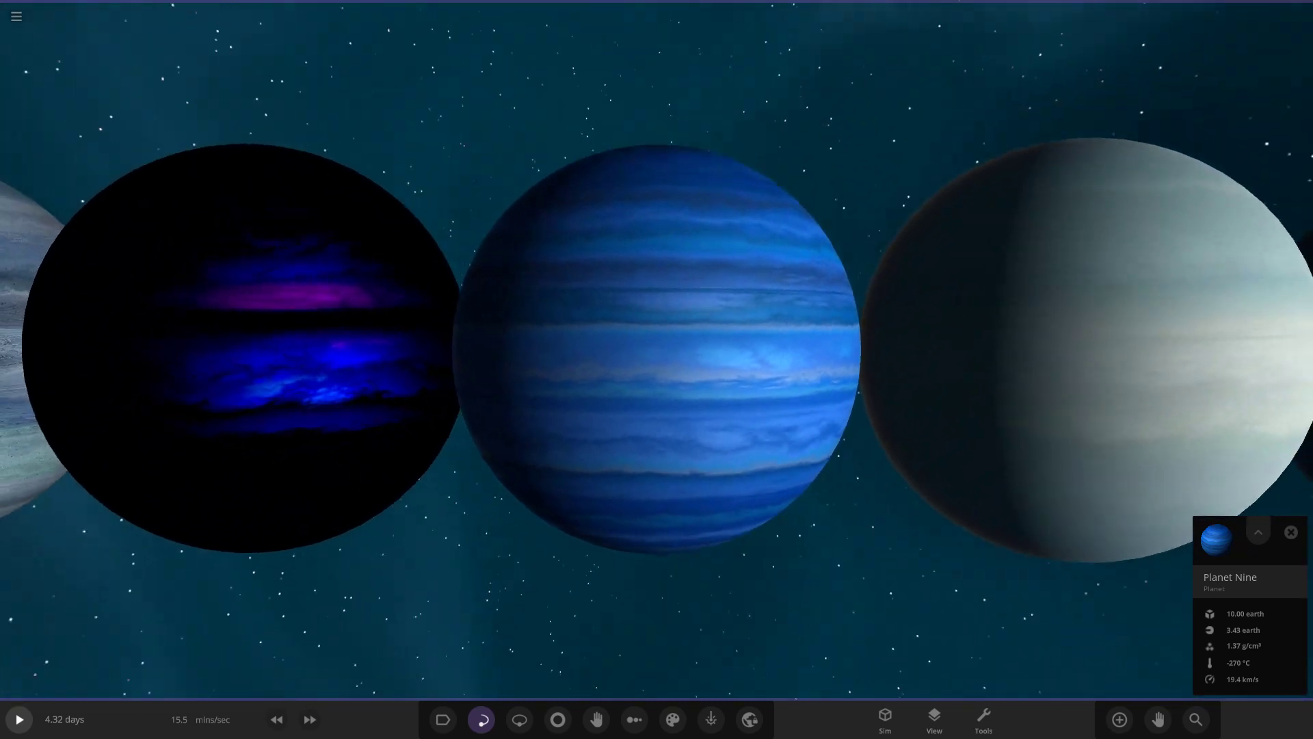
# Focus on the pale white planet, check the comp entries in the object library, and examine its surface
pyautogui.doubleClick(1024, 341)
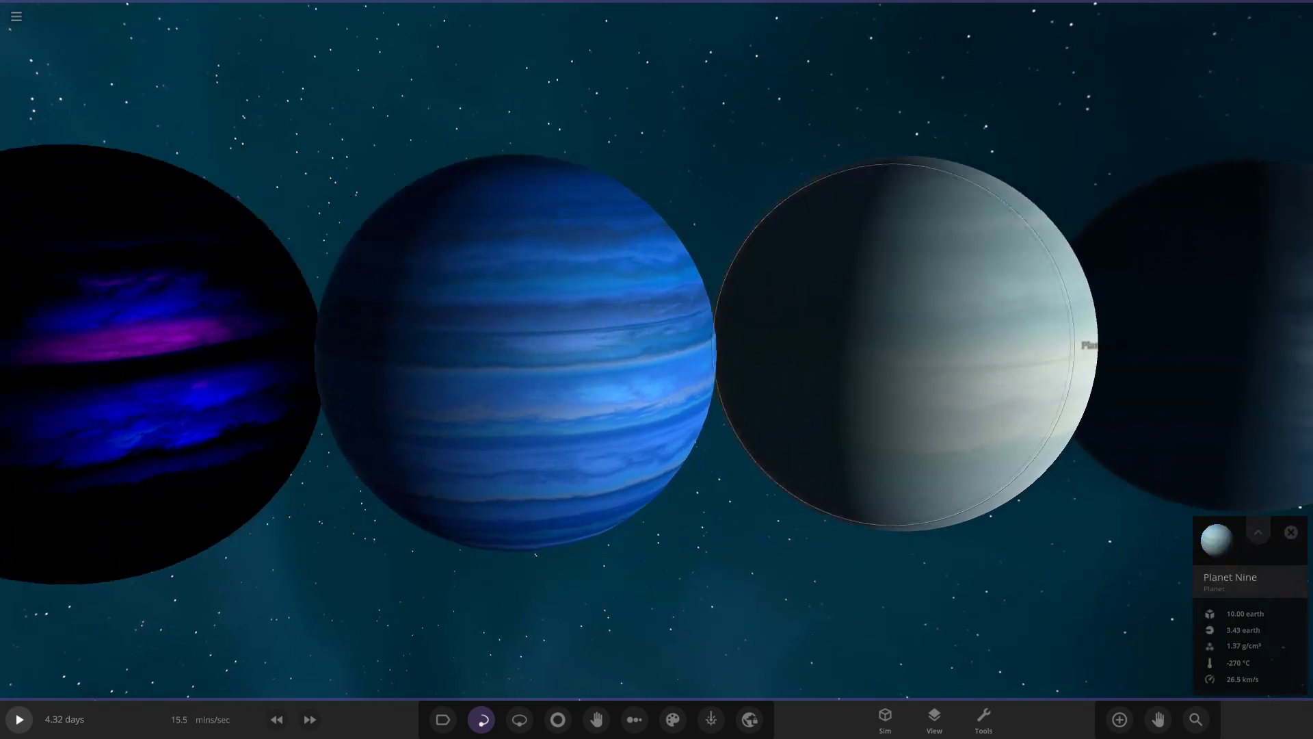
pyautogui.scroll(-3, 657, 349)
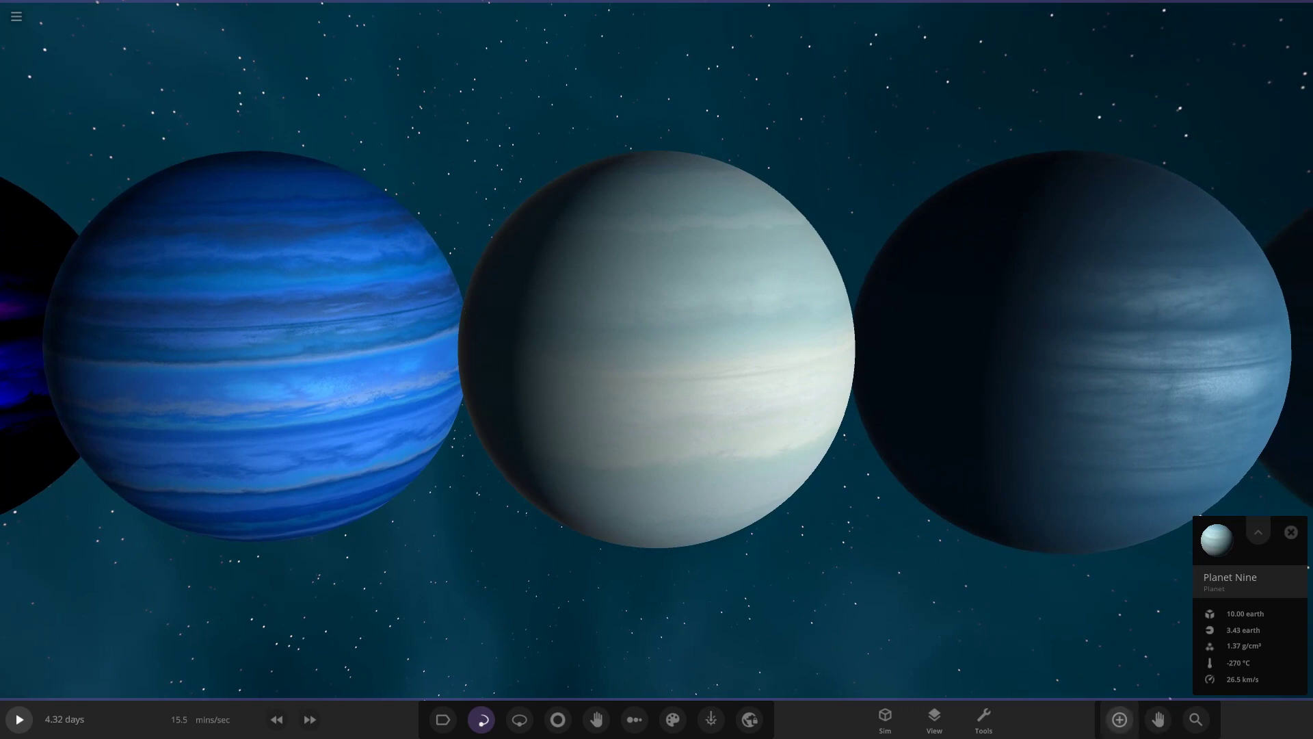
pyautogui.click(1119, 719)
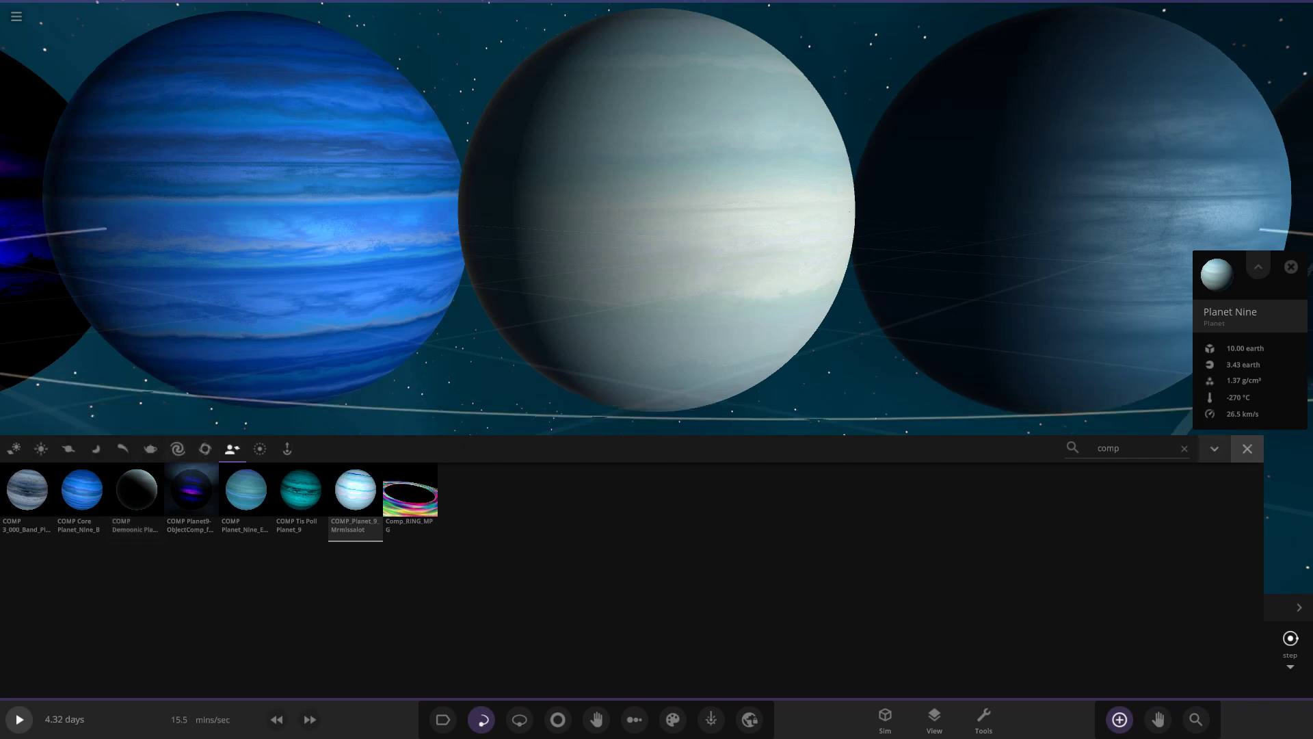
pyautogui.click(1248, 449)
pyautogui.scroll(3, 657, 349)
pyautogui.scroll(-2, 657, 349)
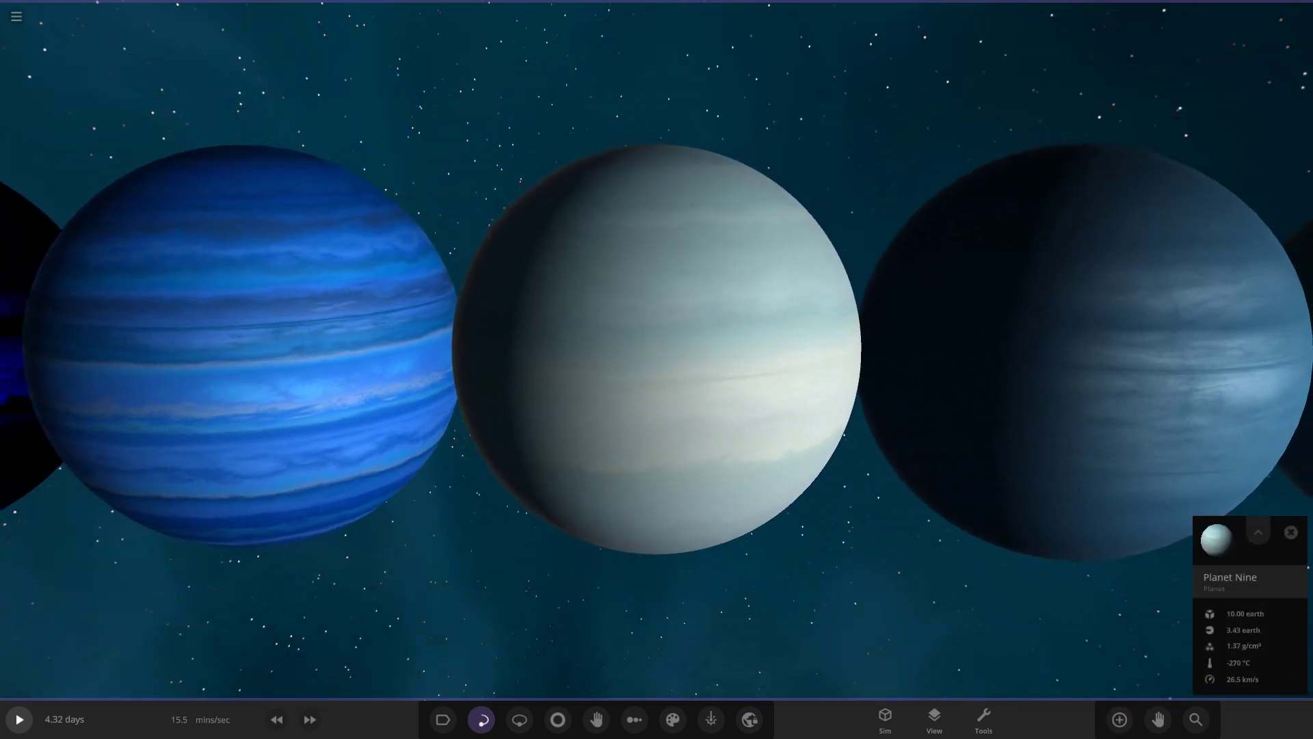
# Examine the dark blue NPlanet Nine planet up close and with its neighbours
pyautogui.click(1086, 353)
pyautogui.scroll(3, 656, 349)
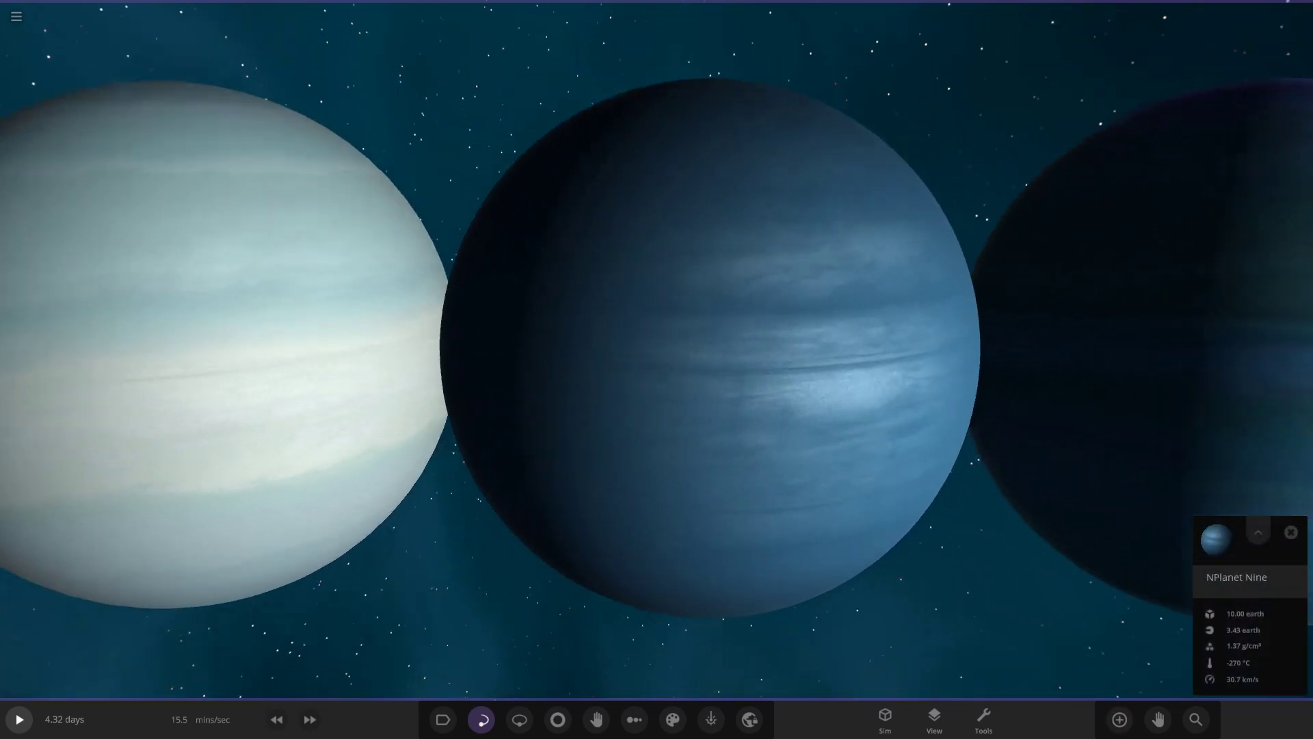
pyautogui.scroll(-3, 657, 349)
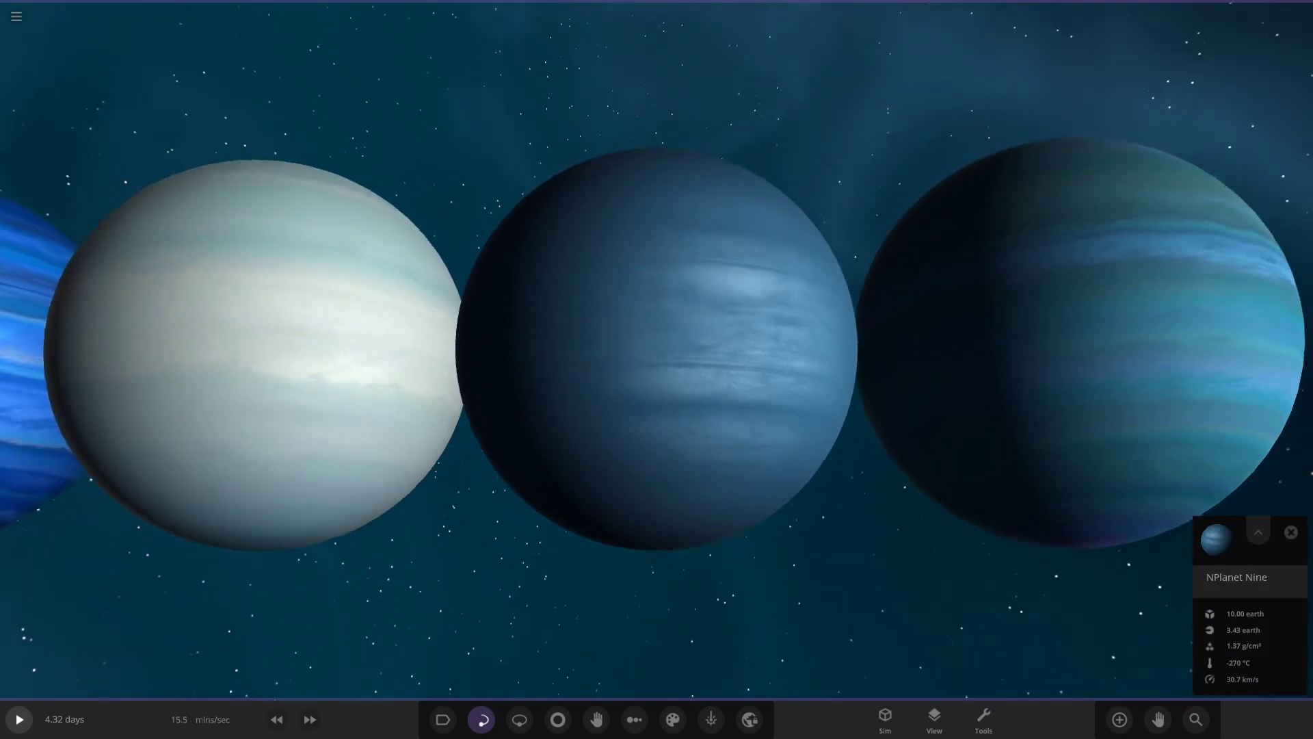
pyautogui.scroll(3, 656, 349)
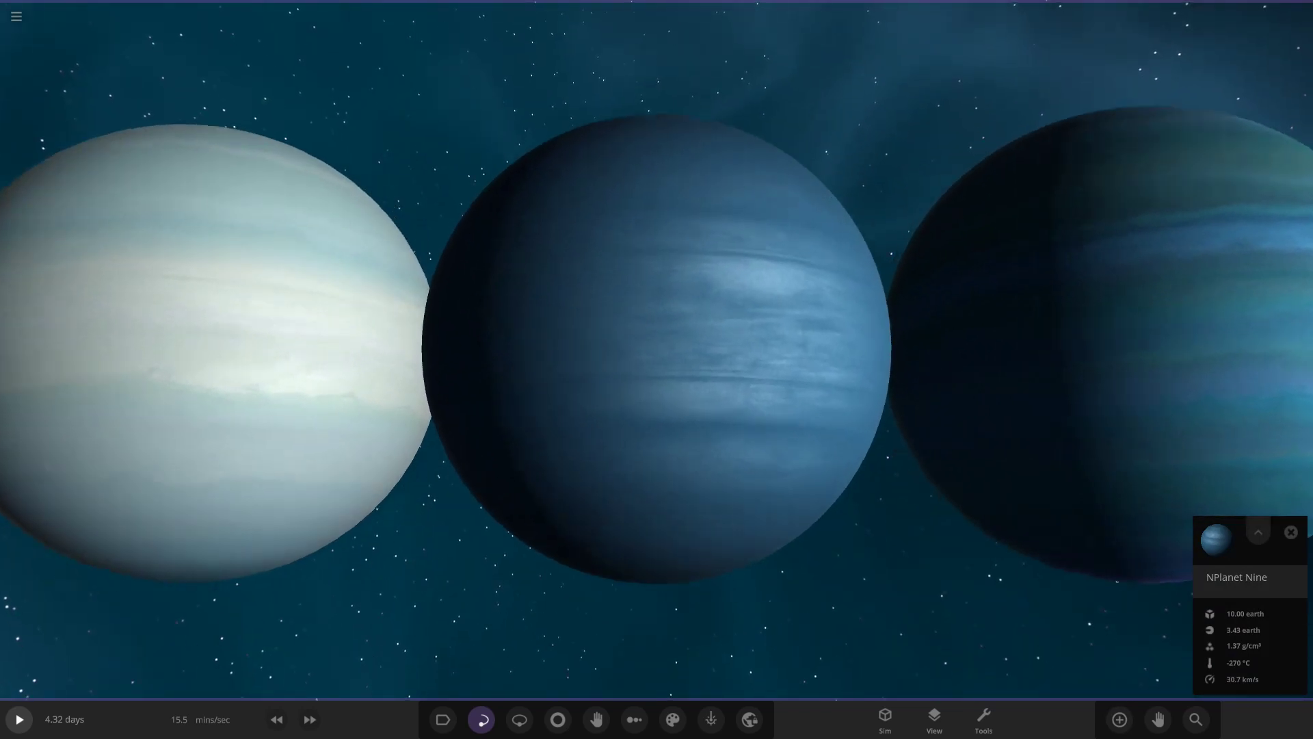
# Inspect the dark blue NPlanet Nine planet's overview and appearance properties, and examine its surface beside the neighbouring planets
pyautogui.click(1258, 532)
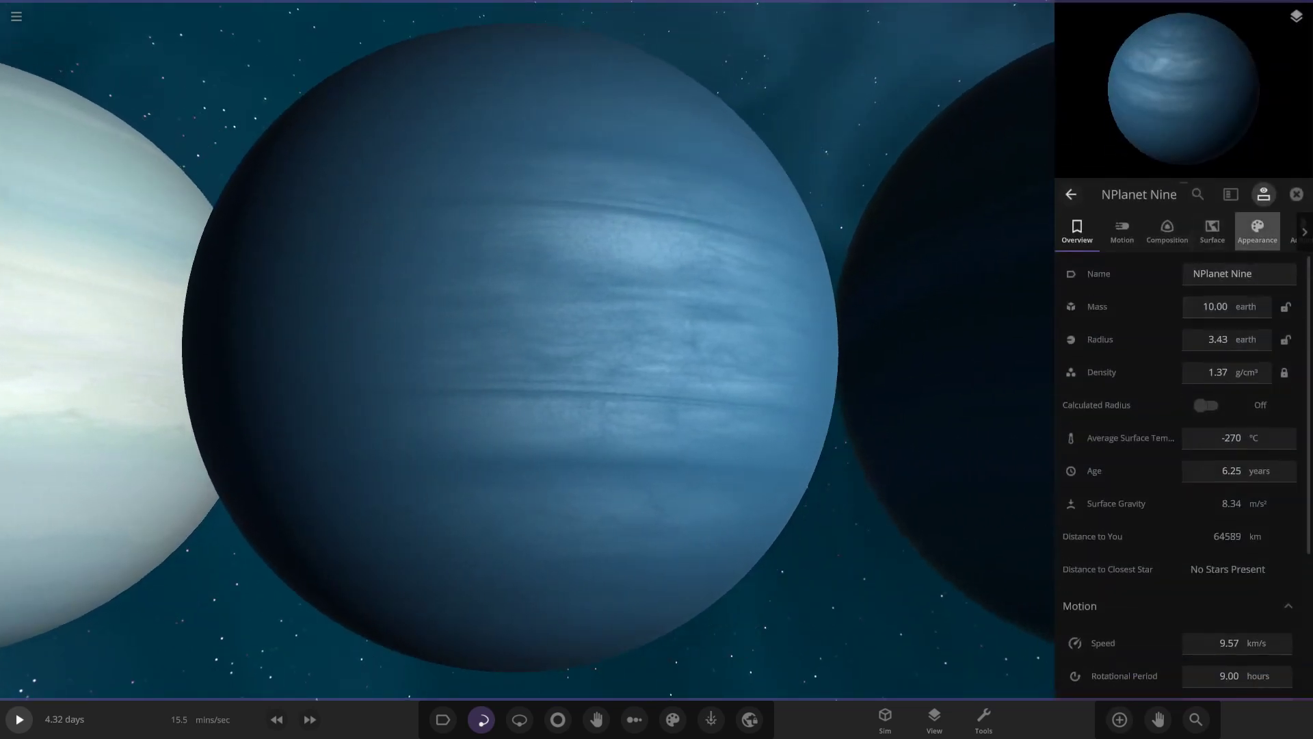
pyautogui.click(1257, 231)
pyautogui.click(1296, 194)
pyautogui.scroll(-3, 657, 348)
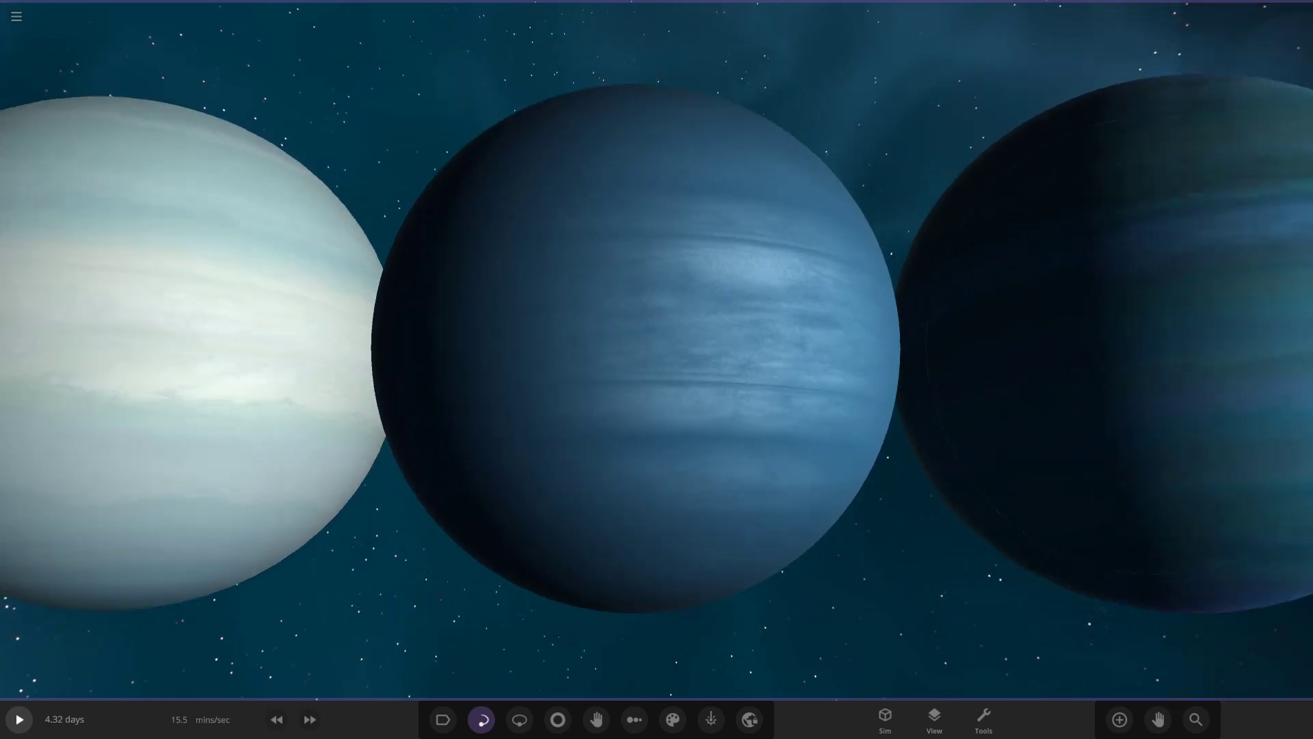
pyautogui.scroll(3, 657, 349)
pyautogui.scroll(-3, 657, 349)
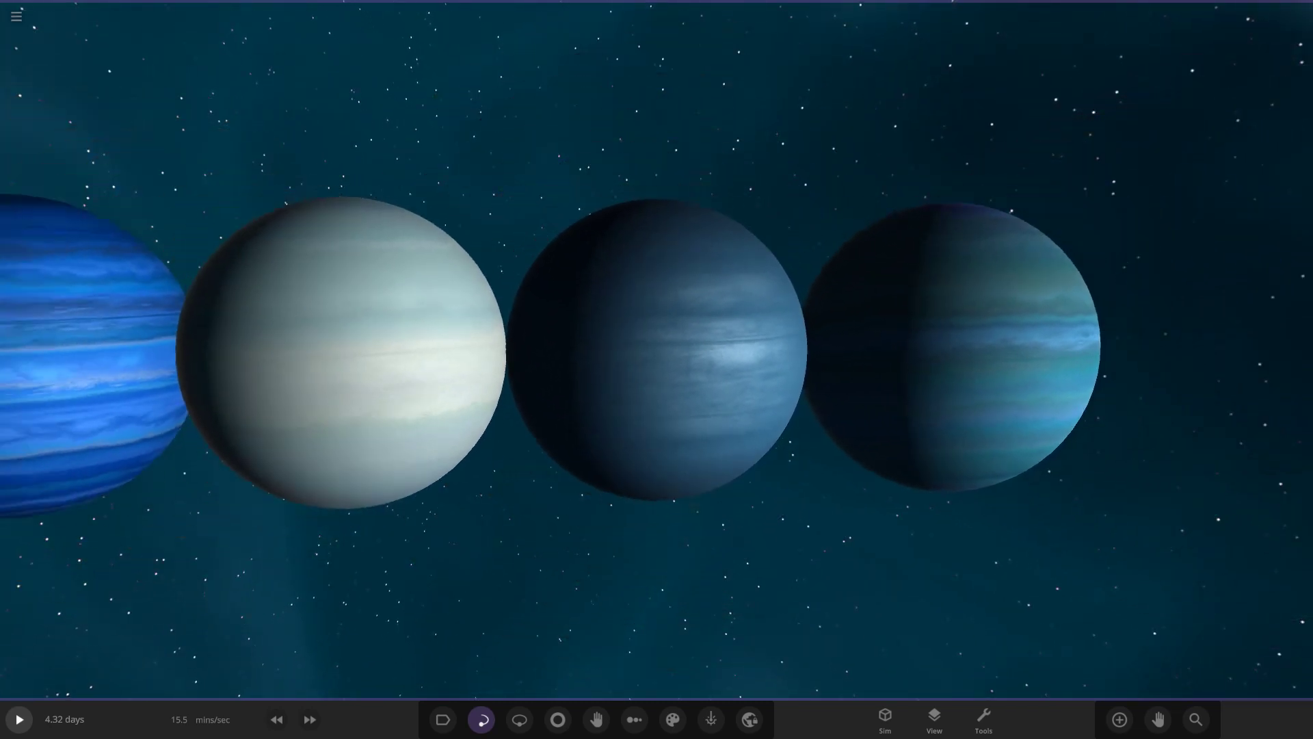
# Focus on the teal and blue banded planet ending the row, check the comp entries in the object library, and examine its surface
pyautogui.doubleClick(925, 348)
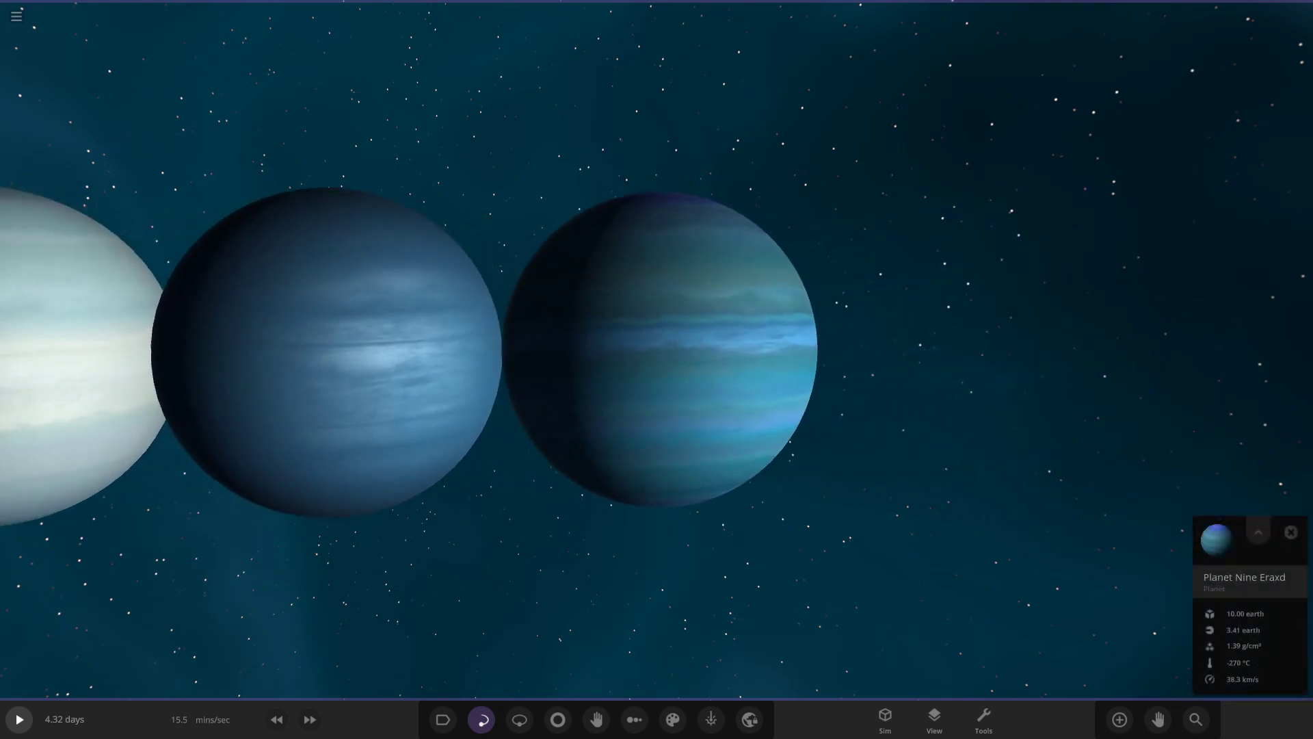
pyautogui.scroll(3, 657, 349)
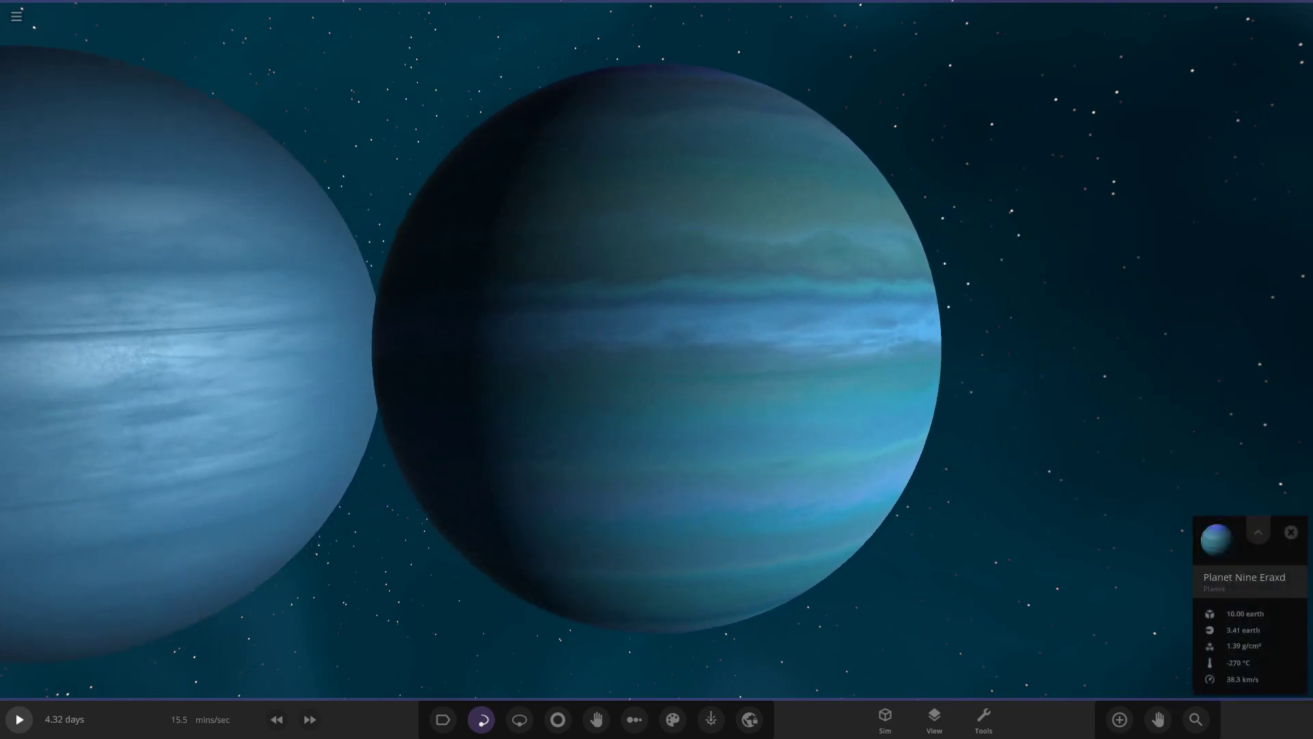
pyautogui.click(1119, 719)
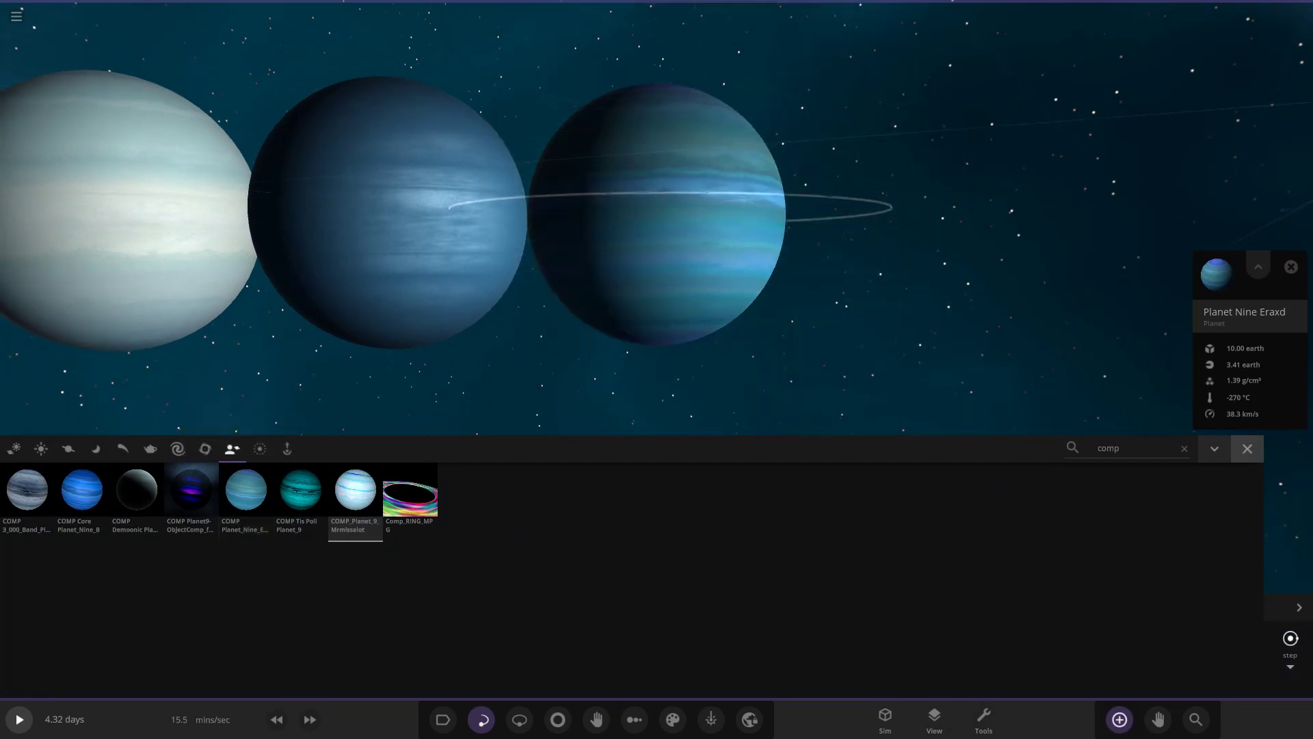
pyautogui.press('Escape')
pyautogui.scroll(3, 656, 348)
pyautogui.moveTo(656, 349); pyautogui.dragTo(574, 192)
pyautogui.scroll(1, 656, 349)
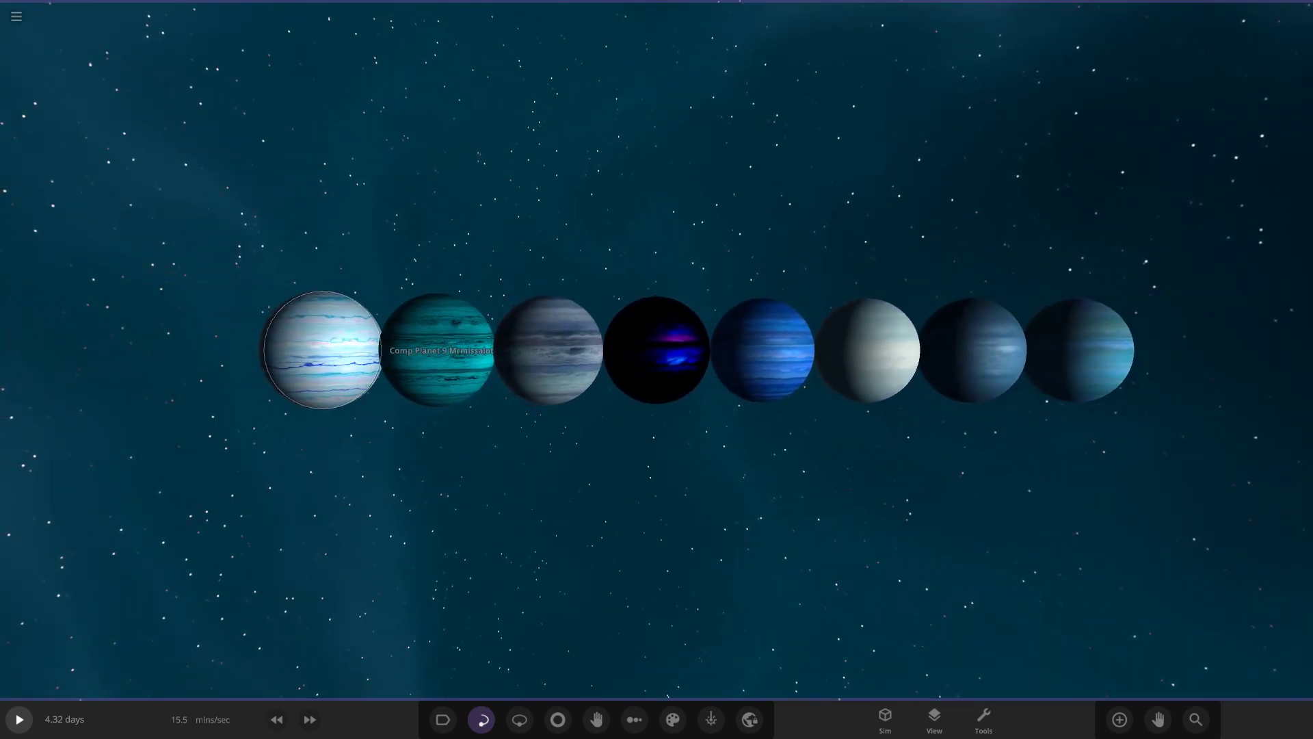
# Reduce the white and light-blue planet's radius slightly to 3.73 earth and rearrange the planets with the 1D Radius chart
pyautogui.click(1258, 531)
pyautogui.click(1208, 339)
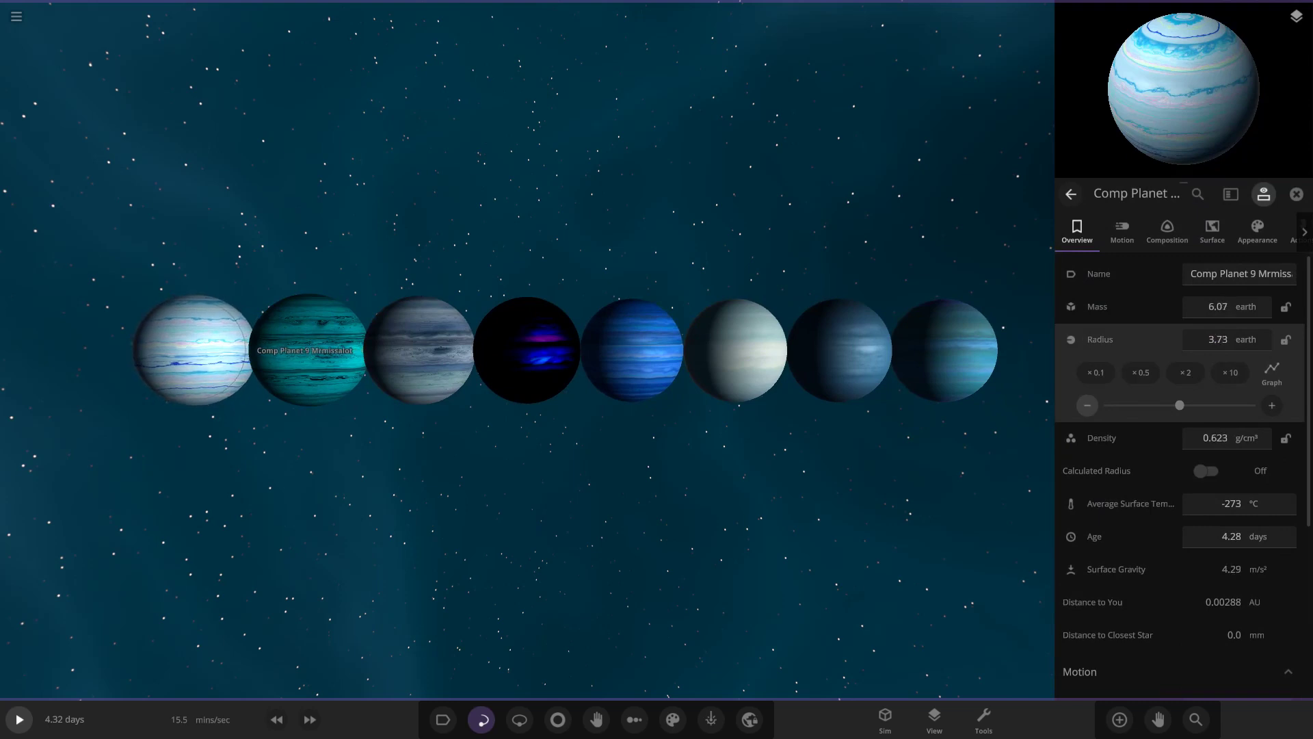
pyautogui.click(635, 719)
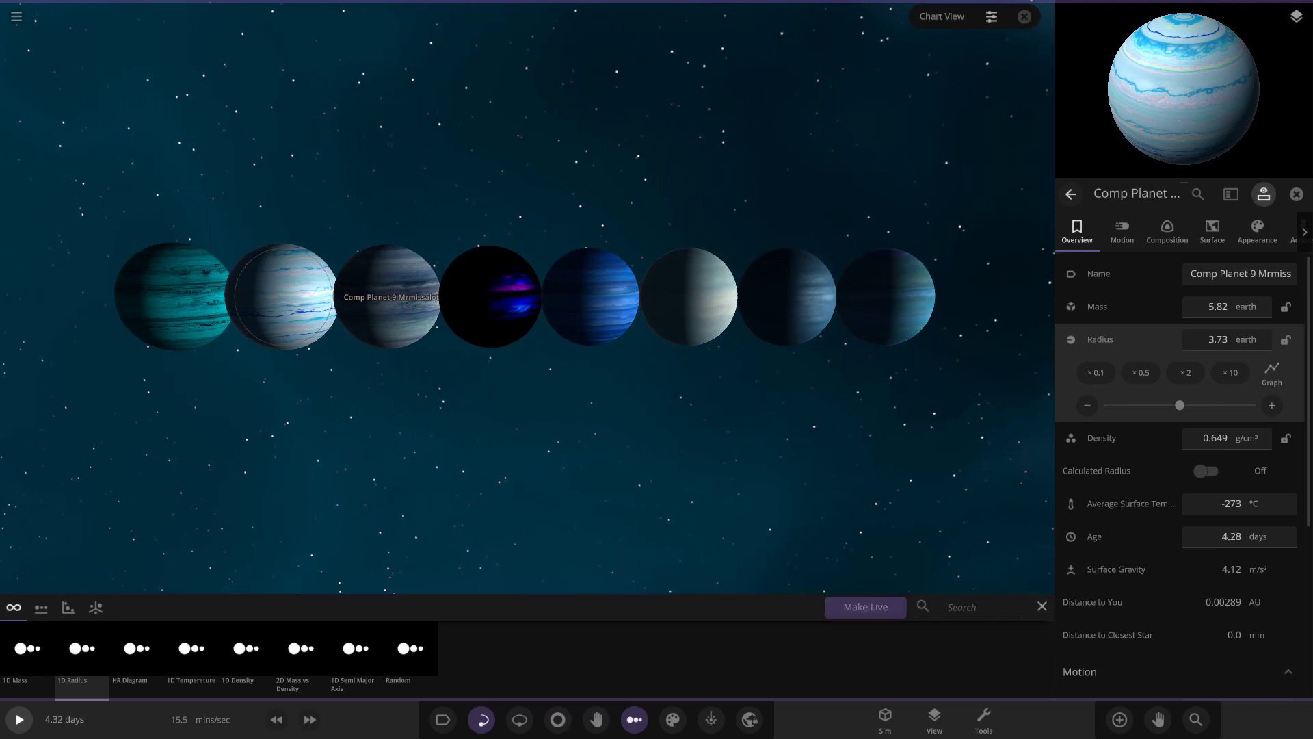
pyautogui.press('Escape')
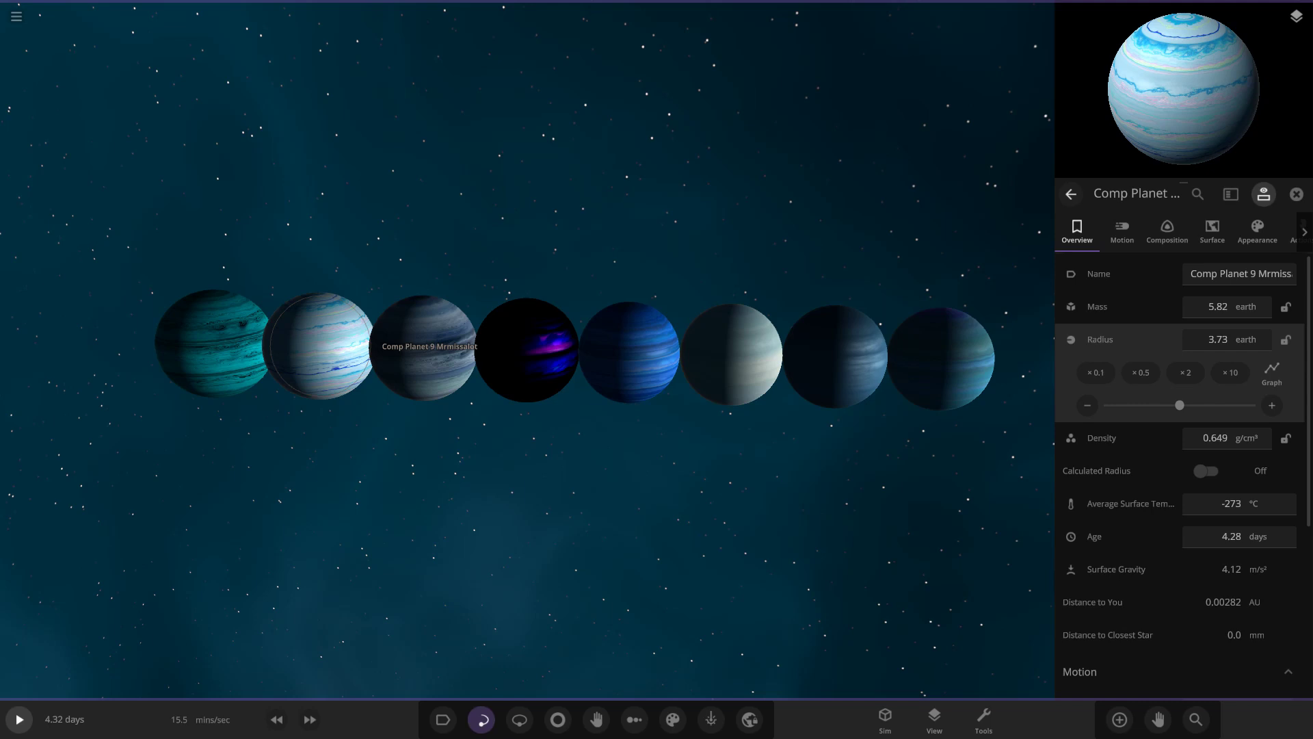
# Close the planet's properties, turn the object labels off, and view the planet row from its teal and blue end
pyautogui.scroll(3, 527, 349)
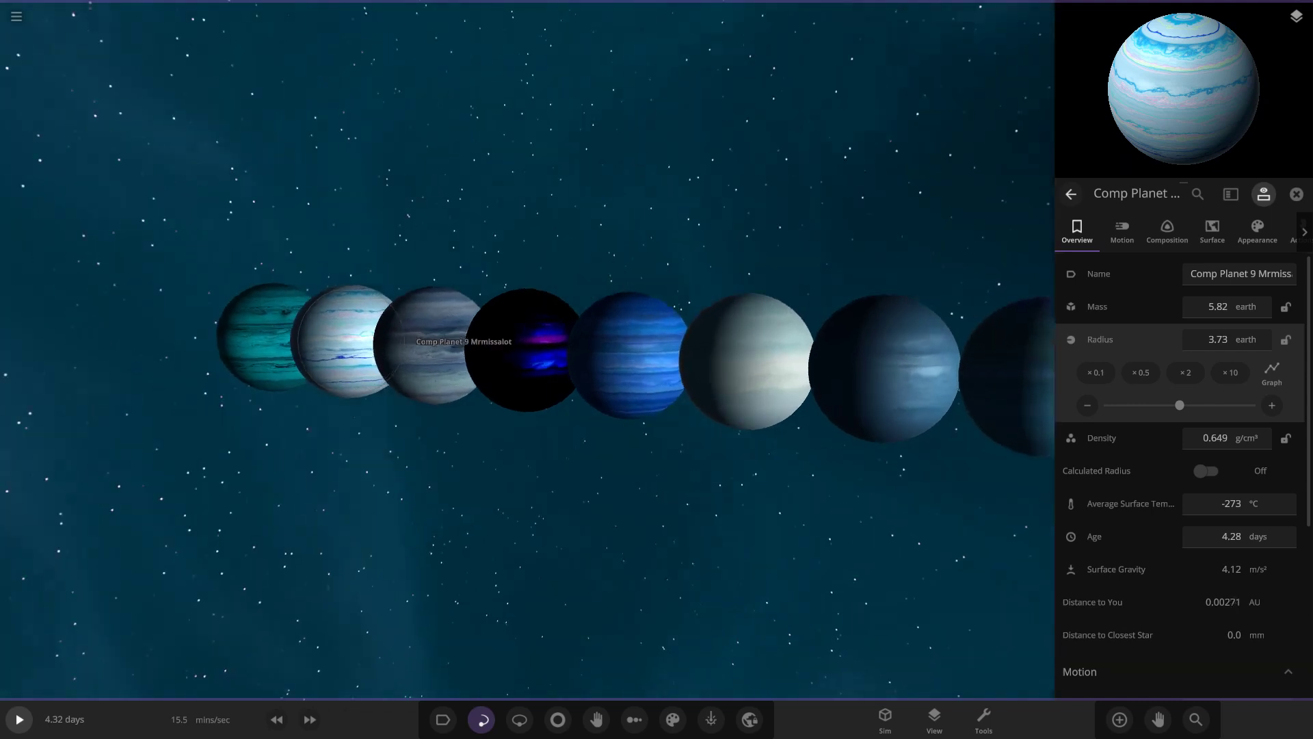
pyautogui.press('l')
pyautogui.press('Escape')
pyautogui.press('l')
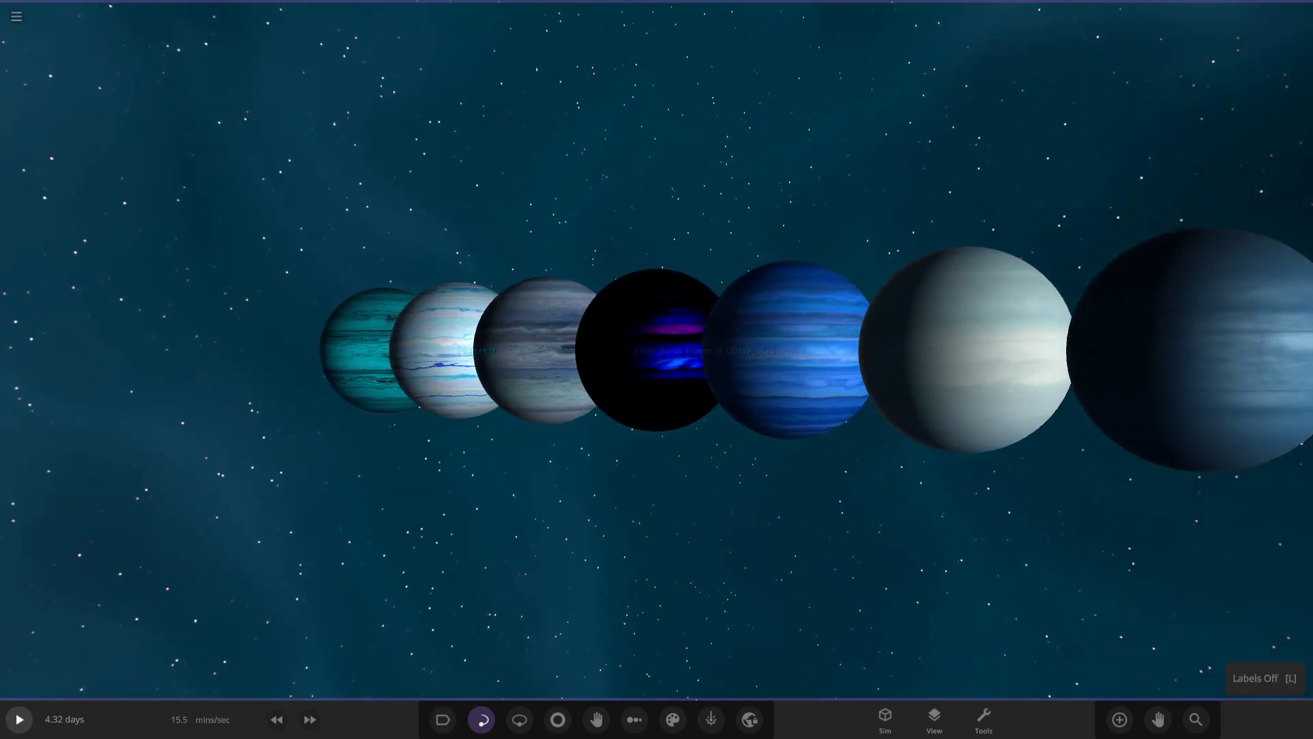
pyautogui.moveTo(657, 369); pyautogui.dragTo(411, 328)
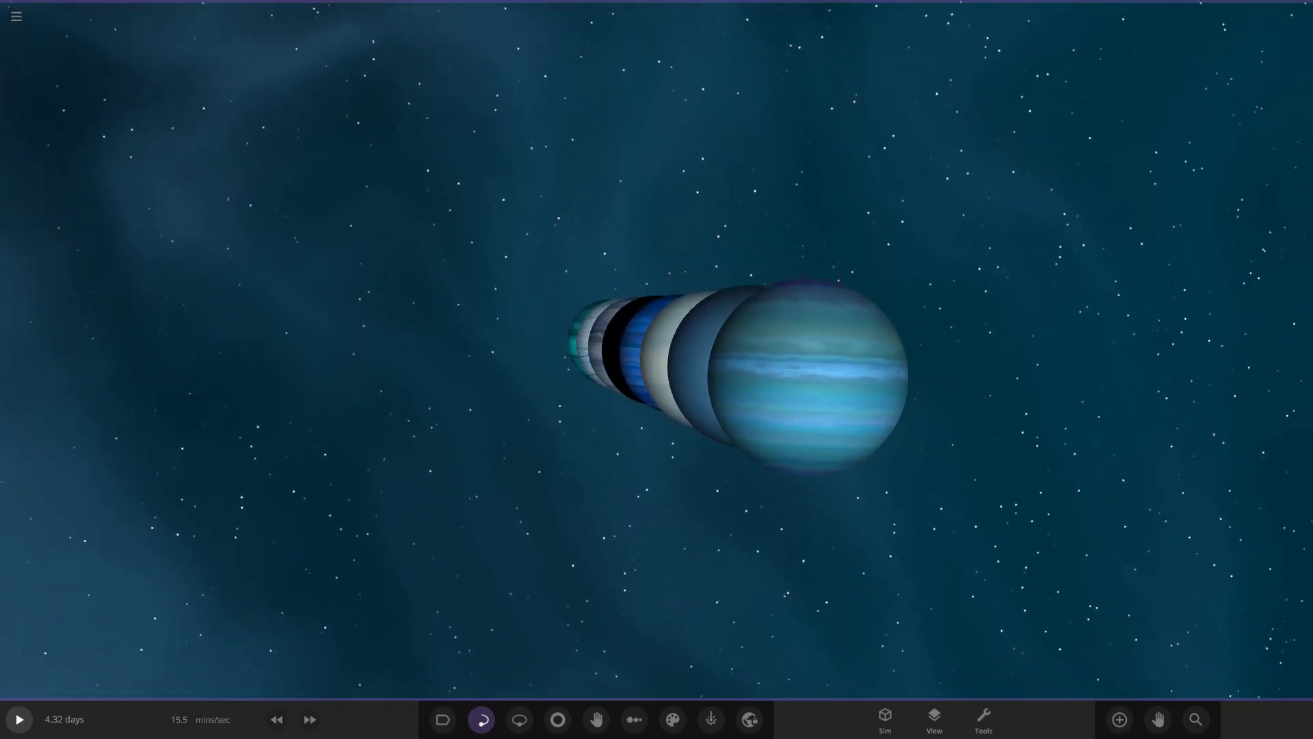